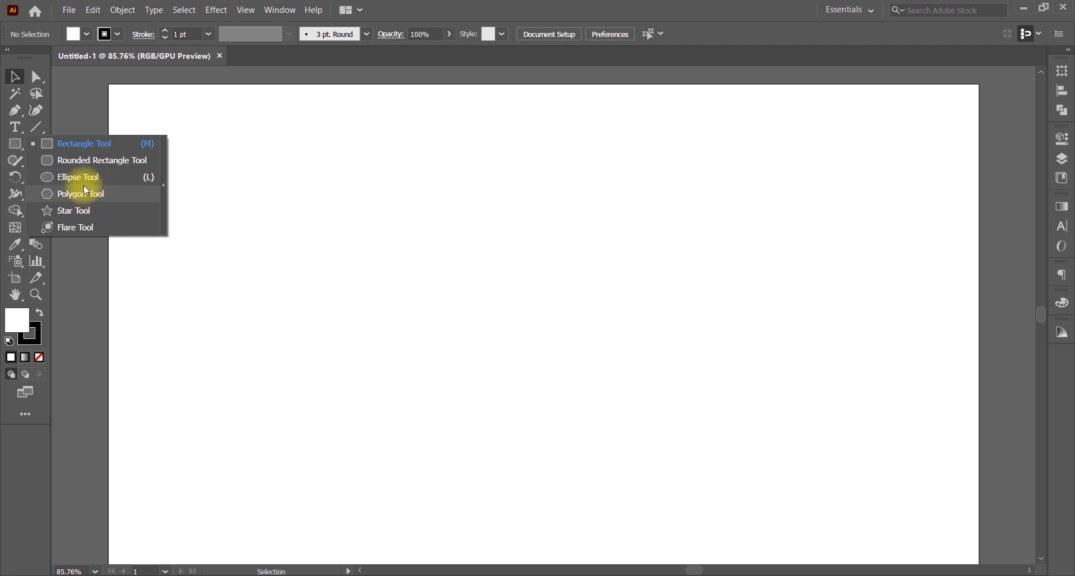
# Step: Draw a trial vertical line with the Line Segment Tool and copy it, then undo and delete it
pyautogui.click(15, 144)
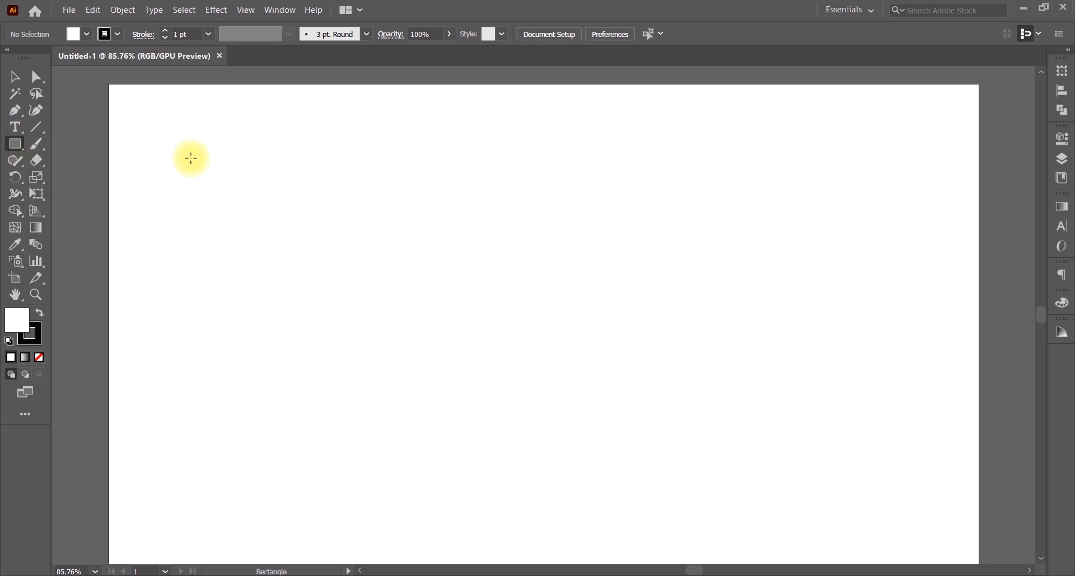
pyautogui.click(16, 75)
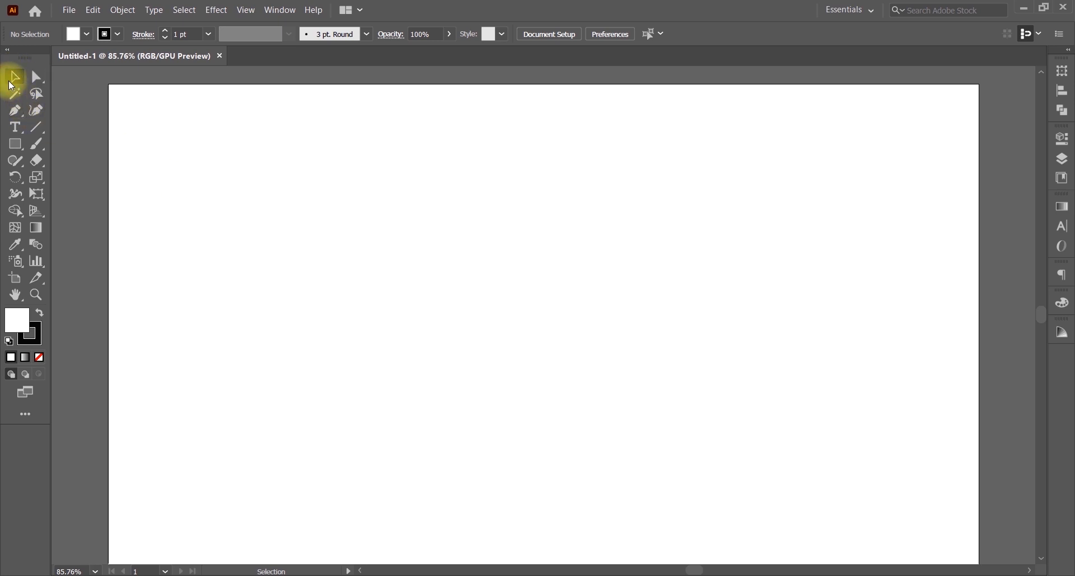
pyautogui.click(36, 128)
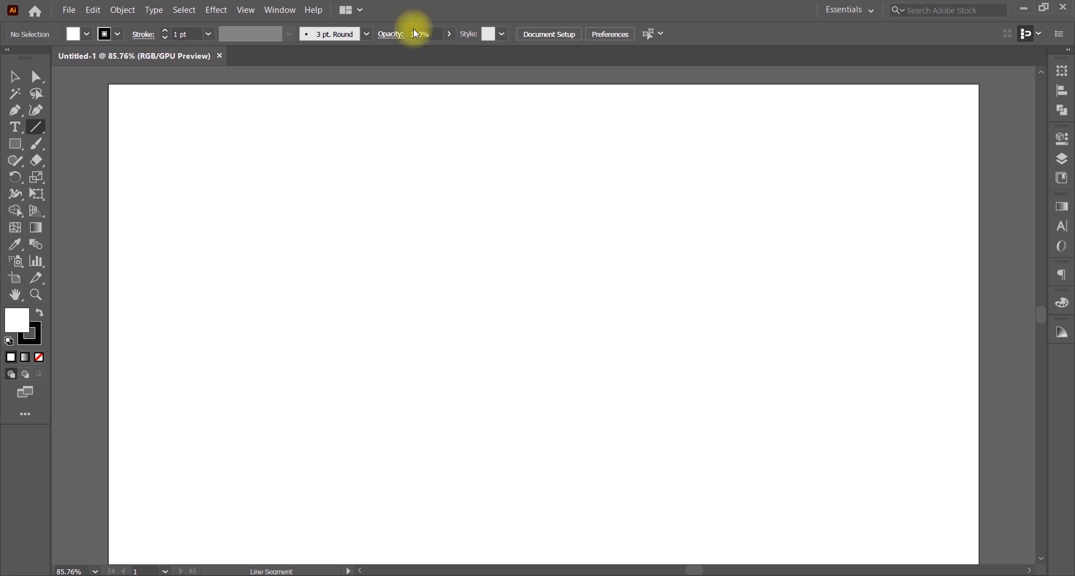
pyautogui.moveTo(396, 155)
pyautogui.mouseDown()
pyautogui.moveTo(381, 204)
pyautogui.moveTo(364, 495)
pyautogui.mouseUp()
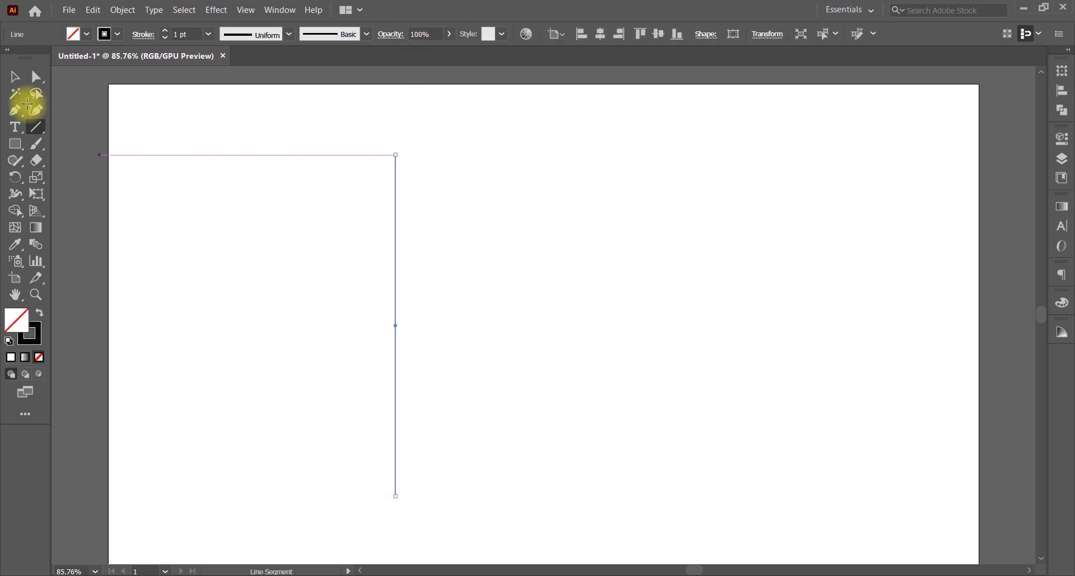
pyautogui.click(21, 79)
pyautogui.click(394, 209)
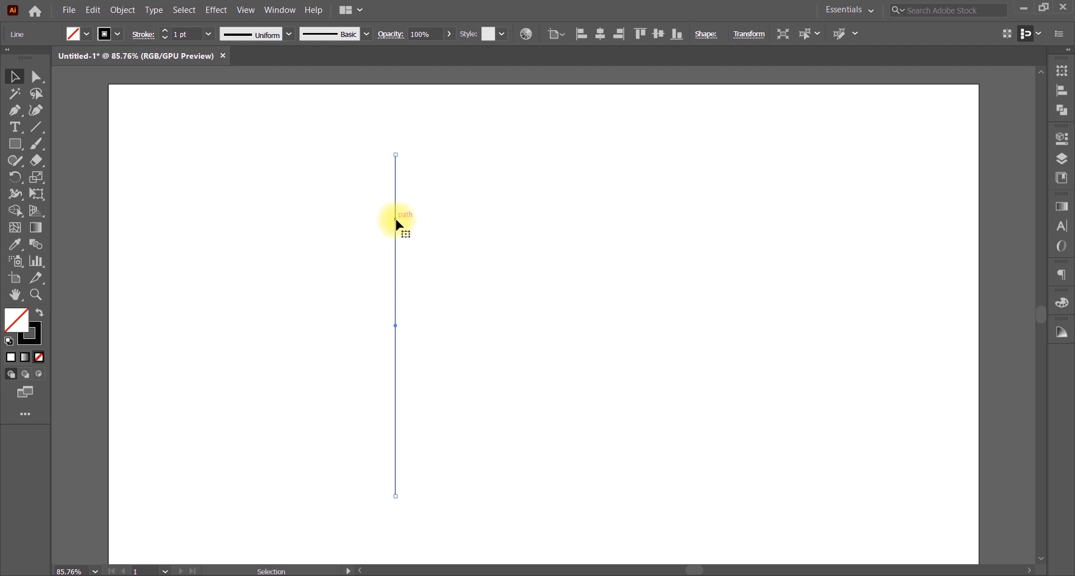
pyautogui.moveTo(394, 220); pyautogui.dragTo(420, 226)
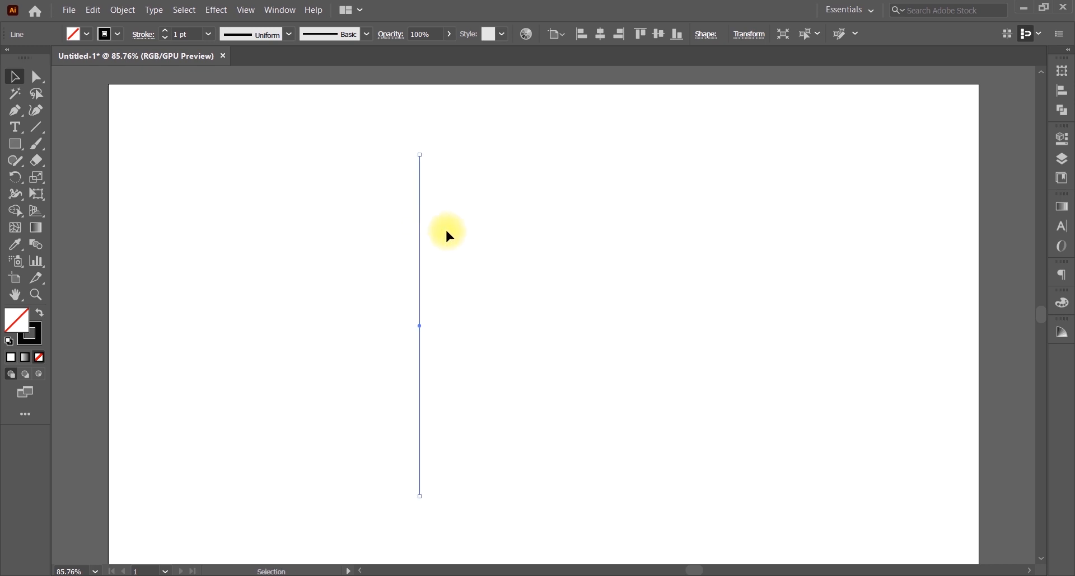
pyautogui.hotkey('ctrl', 'z')
pyautogui.hotkey('ctrl', 'z')
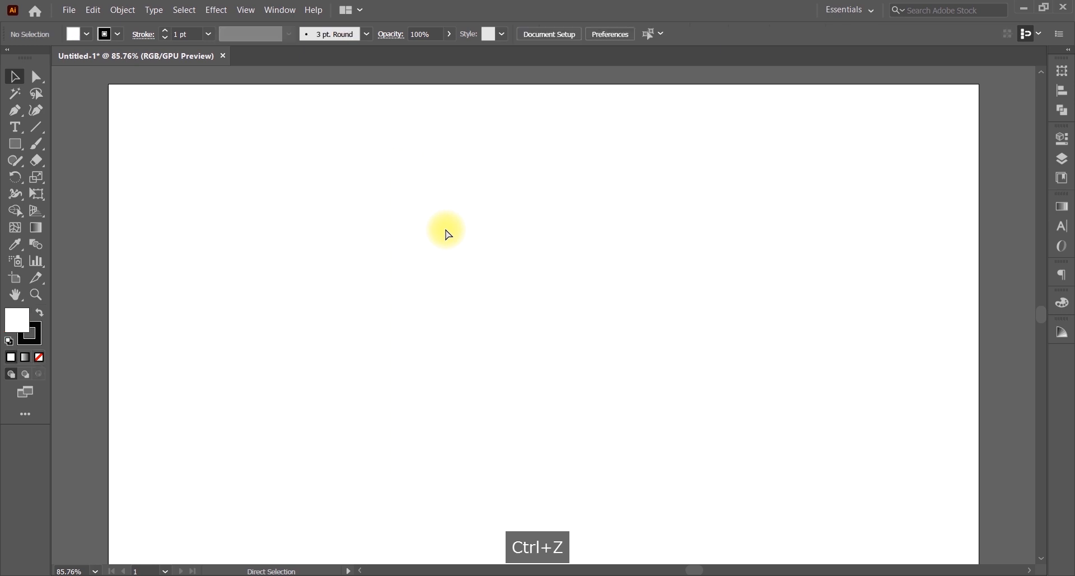
pyautogui.hotkey('ctrl', 'shift', 'z')
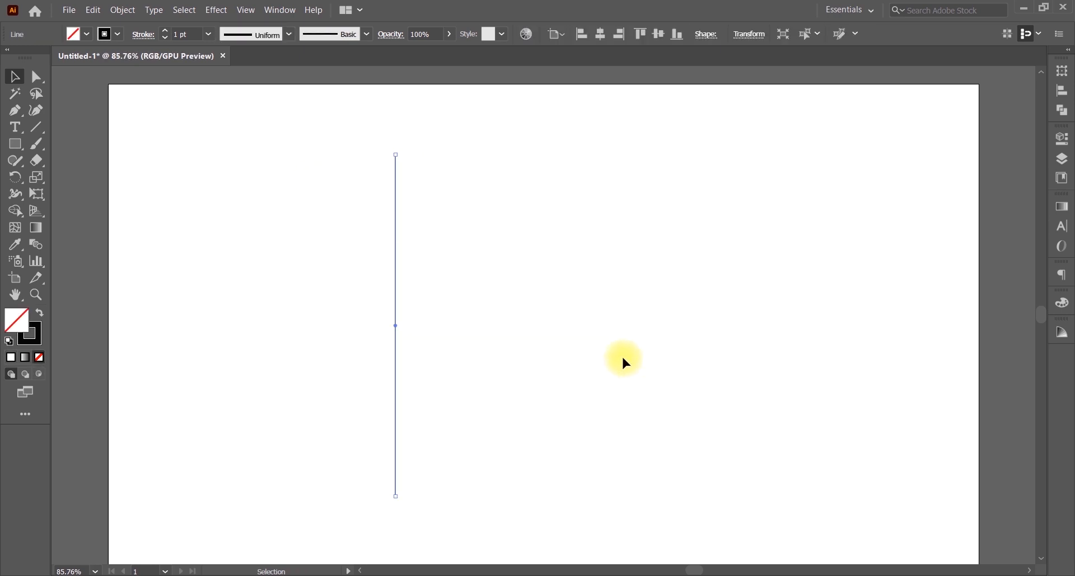
pyautogui.press('Delete')
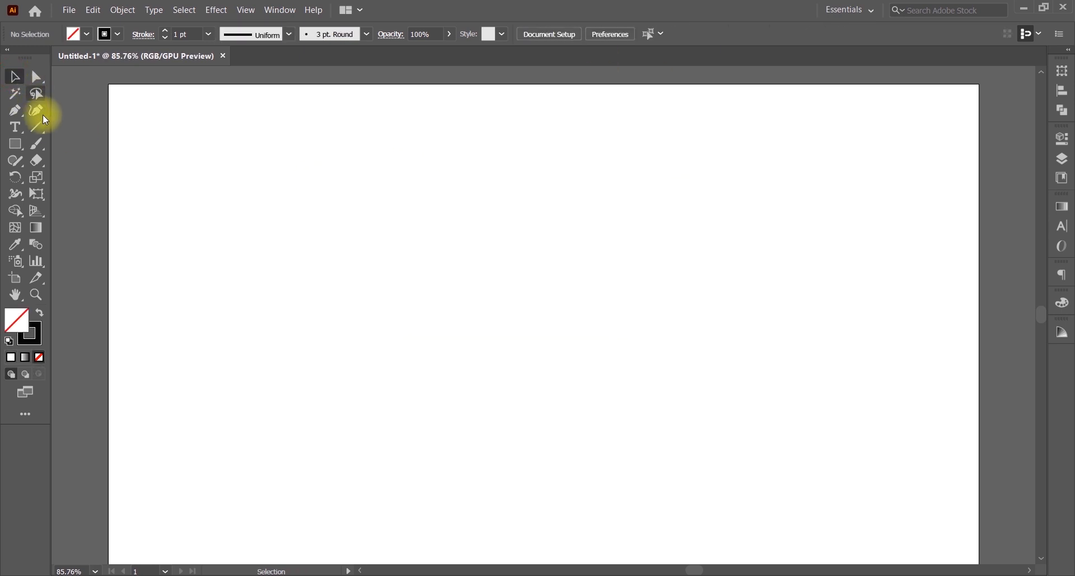
# Step: Redraw one straight vertical line, about 761 px long, on the left of the artboard
pyautogui.click(400, 146)
pyautogui.click(36, 127)
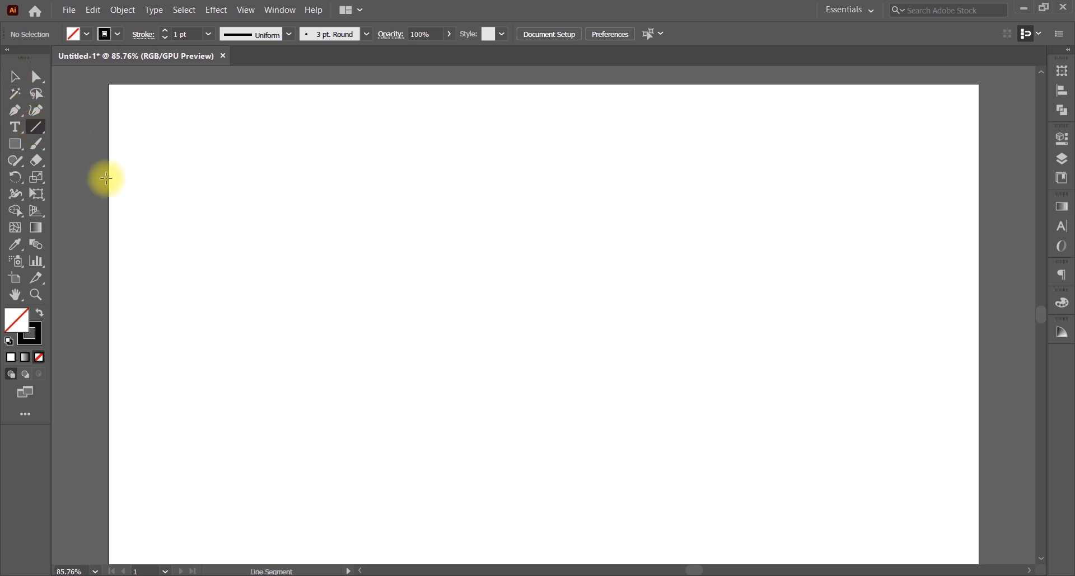
pyautogui.click(36, 132)
pyautogui.click(97, 129)
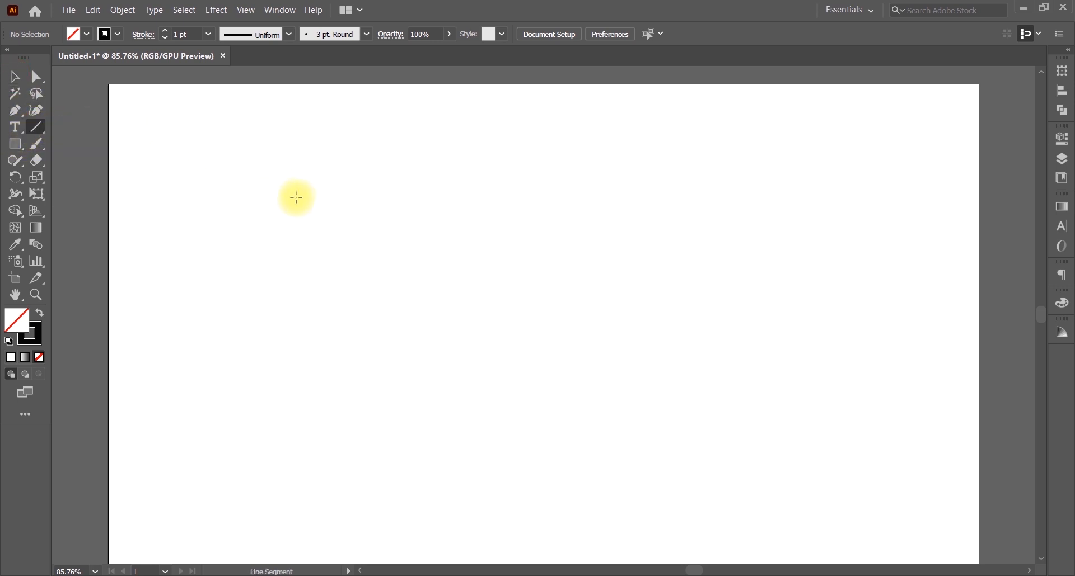
pyautogui.moveTo(337, 139); pyautogui.dragTo(329, 485)
pyautogui.click(15, 77)
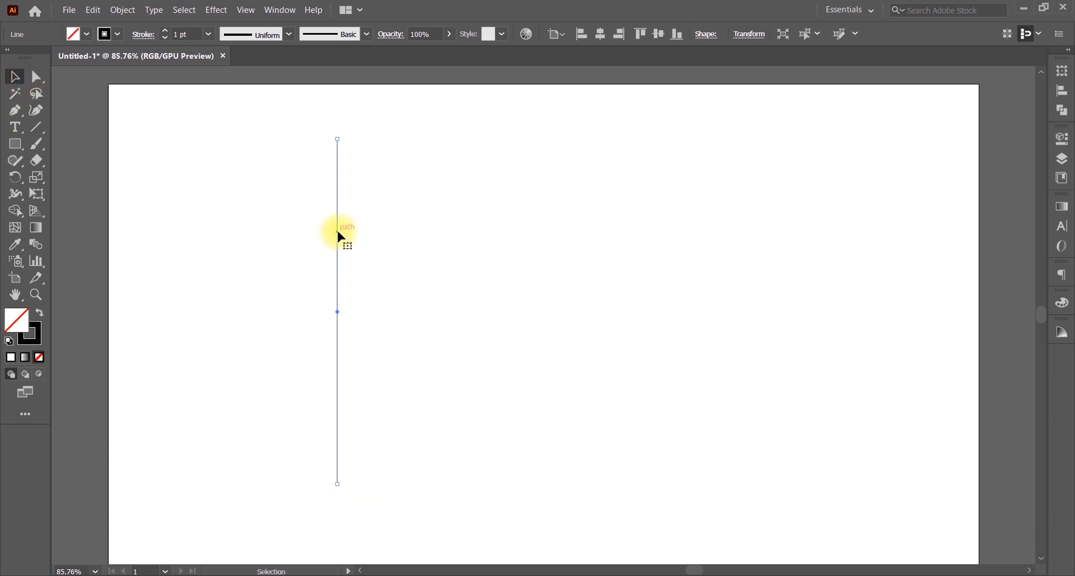
# Step: Duplicate the line to the right and repeat it with Ctrl+D to make 17 evenly spaced lines
pyautogui.moveTo(337, 231); pyautogui.dragTo(355, 237)
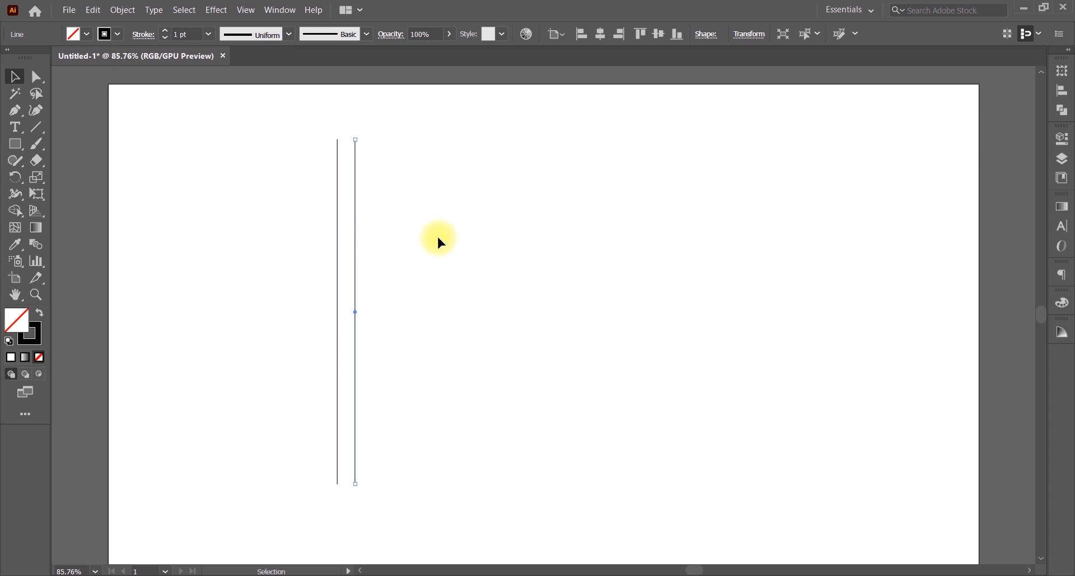
pyautogui.hotkey('ctrl', 'd')
pyautogui.hotkey('ctrl', 'd')
pyautogui.hotkey('ctrl', 'd')
pyautogui.hotkey('ctrl', 'd')
pyautogui.hotkey('ctrl', 'd')
pyautogui.hotkey('ctrl', 'd')
pyautogui.hotkey('ctrl', 'd')
pyautogui.hotkey('ctrl', 'd')
pyautogui.hotkey('ctrl', 'd')
pyautogui.hotkey('ctrl', 'd')
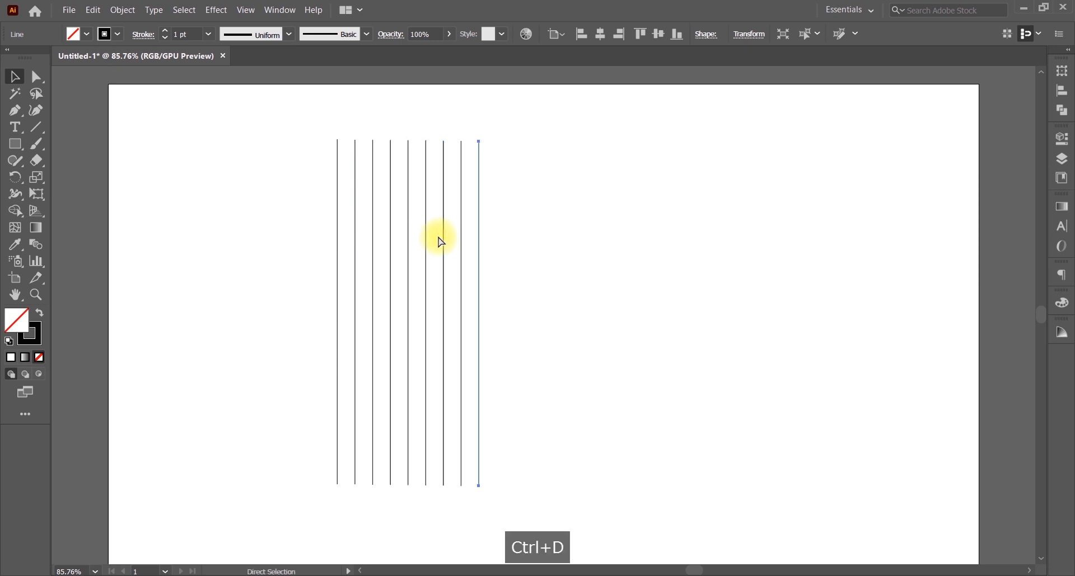
pyautogui.hotkey('ctrl', 'd')
pyautogui.hotkey('ctrl', 'd')
pyautogui.hotkey('ctrl', 'd')
pyautogui.hotkey('ctrl', 'd')
pyautogui.hotkey('ctrl', 'd')
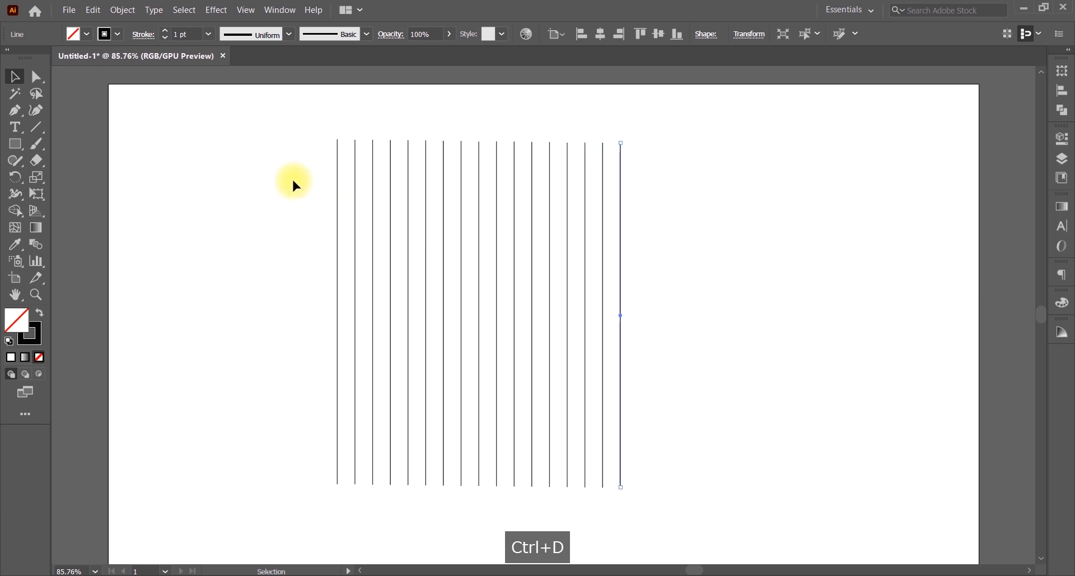
# Step: Select all 17 lines and stretch the set wider and taller
pyautogui.moveTo(291, 178); pyautogui.dragTo(693, 265)
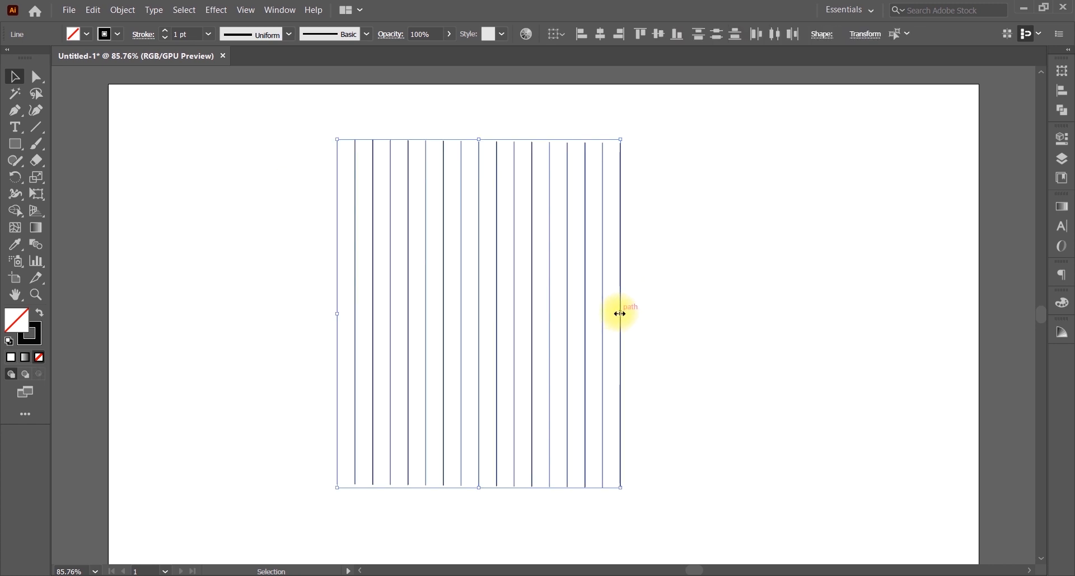
pyautogui.moveTo(620, 317); pyautogui.dragTo(648, 315)
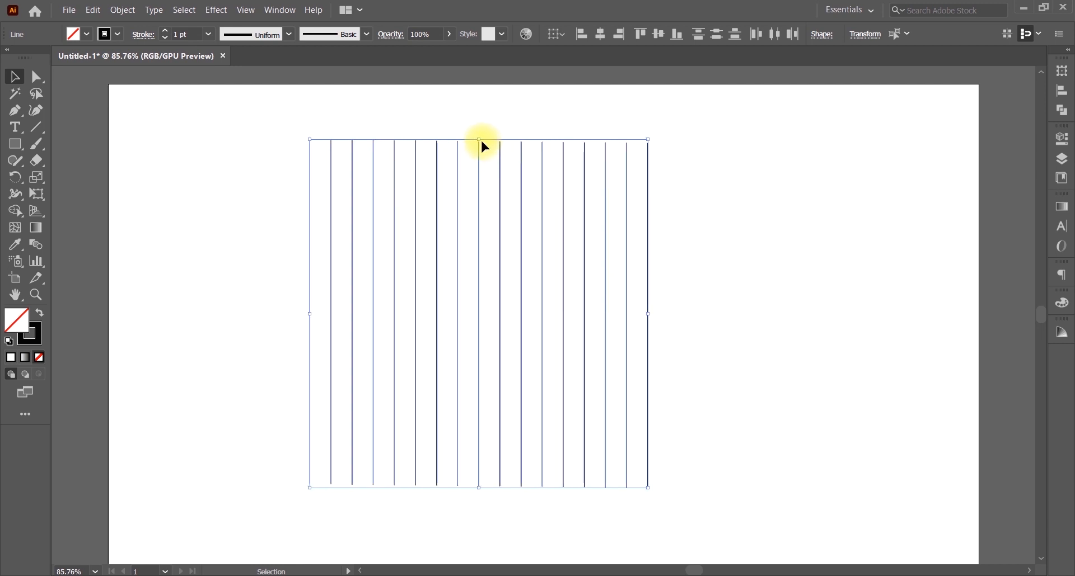
pyautogui.moveTo(478, 139); pyautogui.dragTo(478, 118)
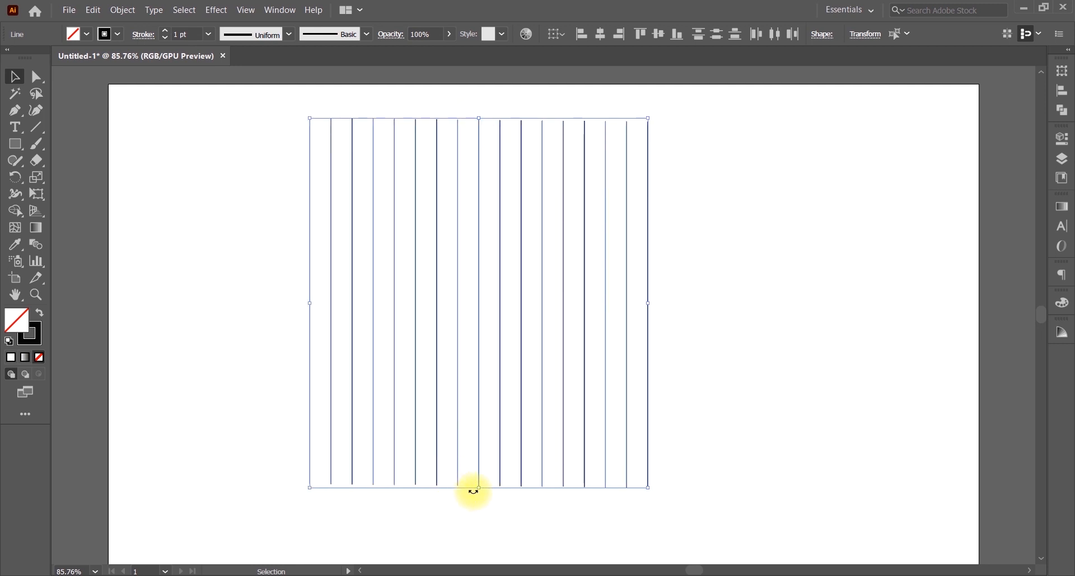
pyautogui.moveTo(479, 488); pyautogui.dragTo(478, 533)
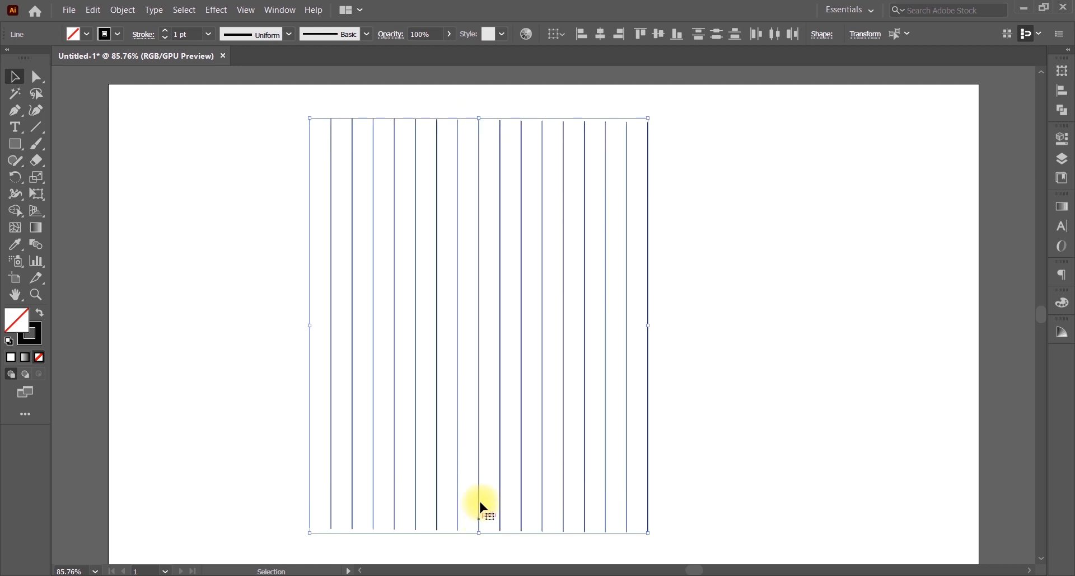
# Step: Group the 17 vertical lines into a single group
pyautogui.rightClick(383, 185)
pyautogui.click(432, 265)
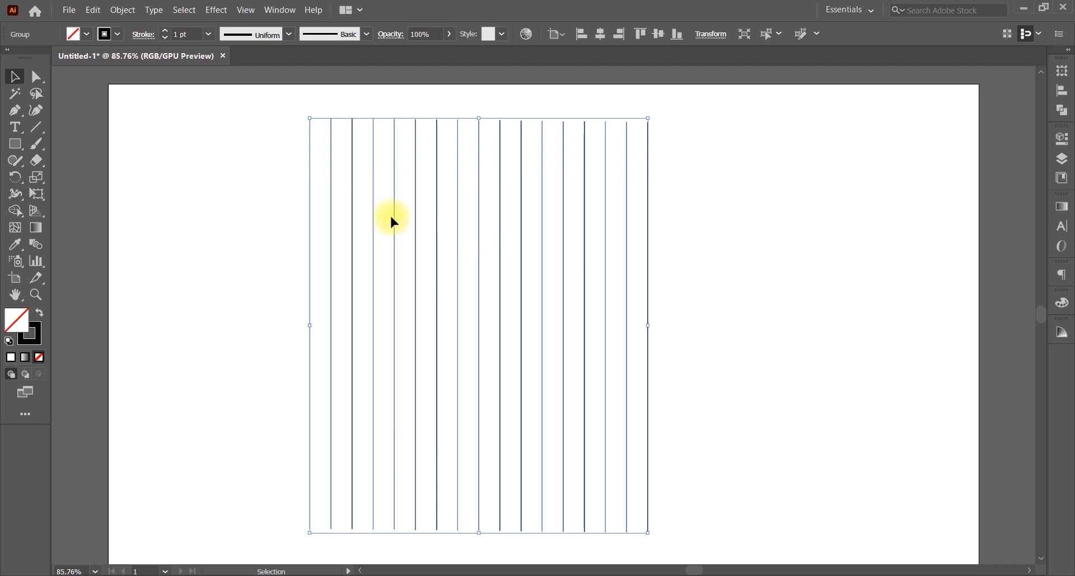
pyautogui.rightClick(391, 212)
pyautogui.press('Escape')
pyautogui.click(392, 211)
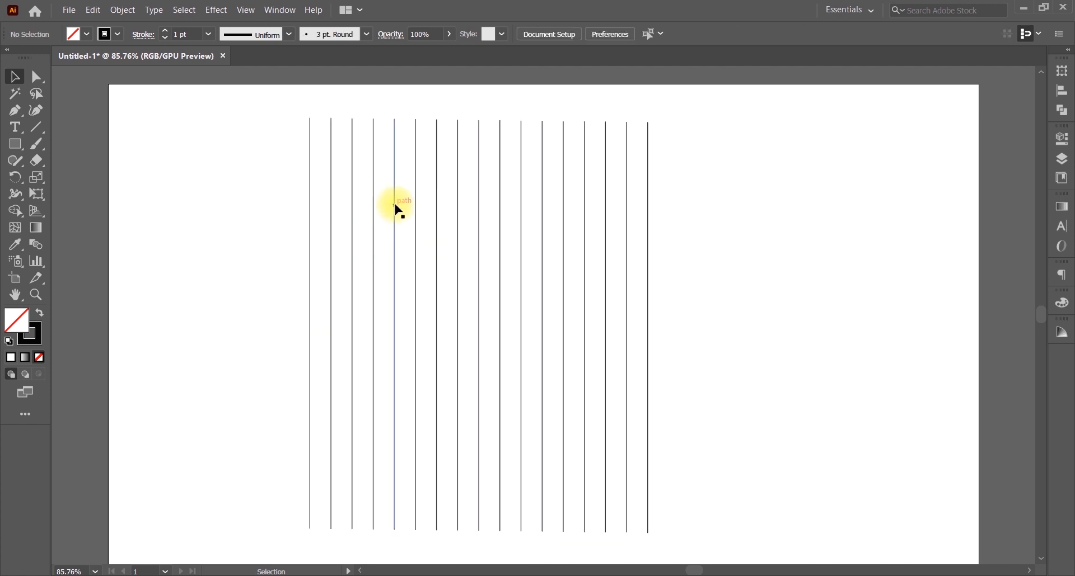
pyautogui.click(394, 200)
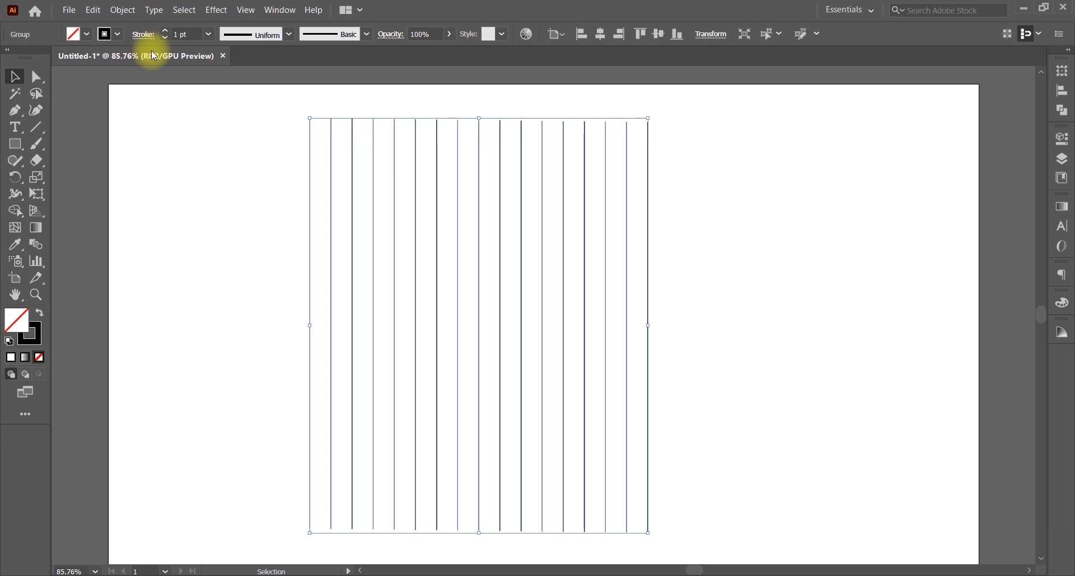
# Step: Copy the group, Paste in Front, rotate the copy 90° into a square grid, and copy the grid
pyautogui.click(93, 10)
pyautogui.click(111, 69)
pyautogui.click(94, 11)
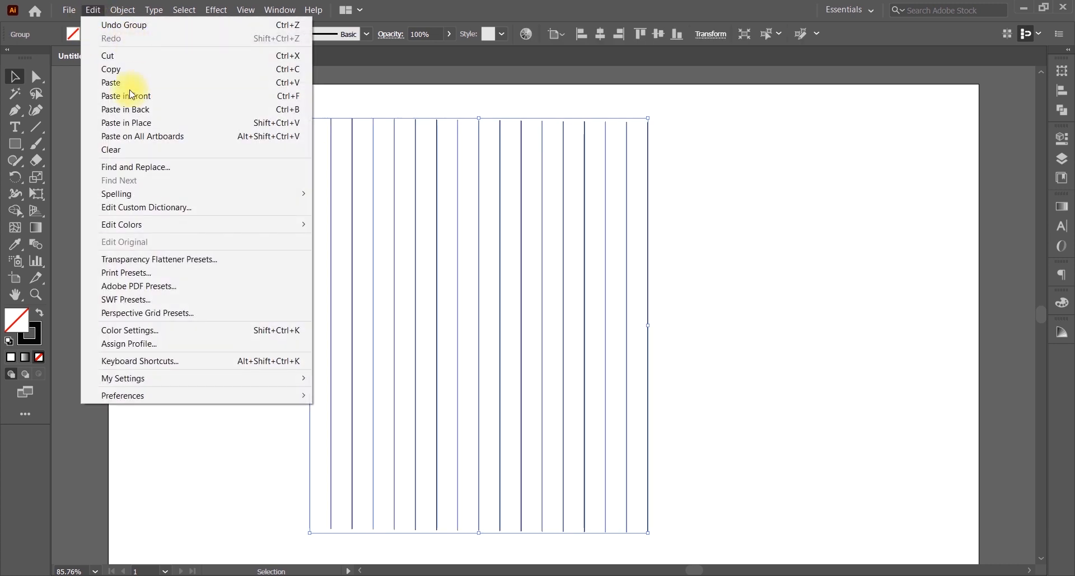
pyautogui.click(174, 97)
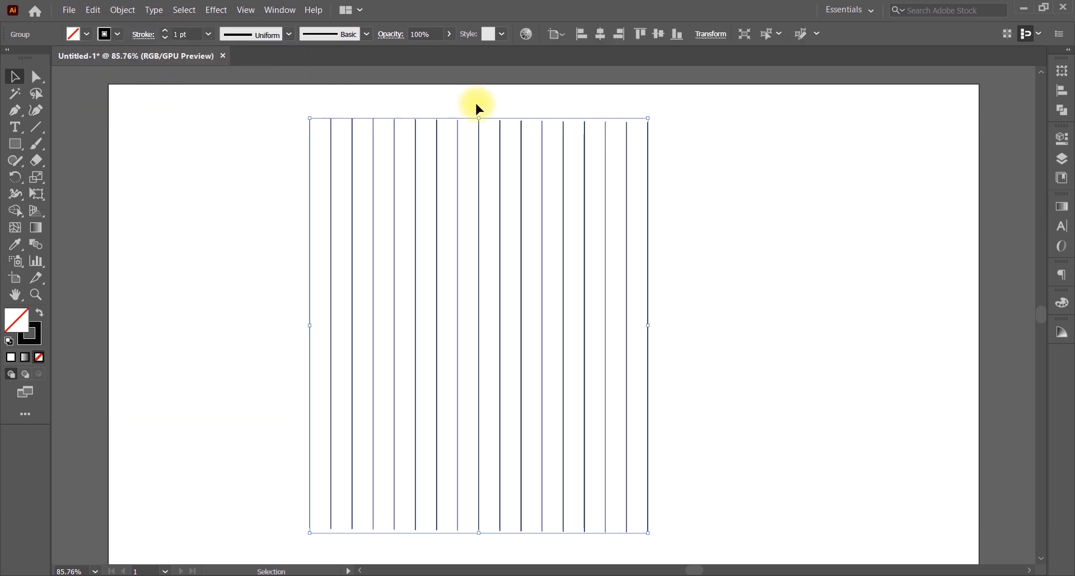
pyautogui.moveTo(479, 113); pyautogui.dragTo(653, 293)
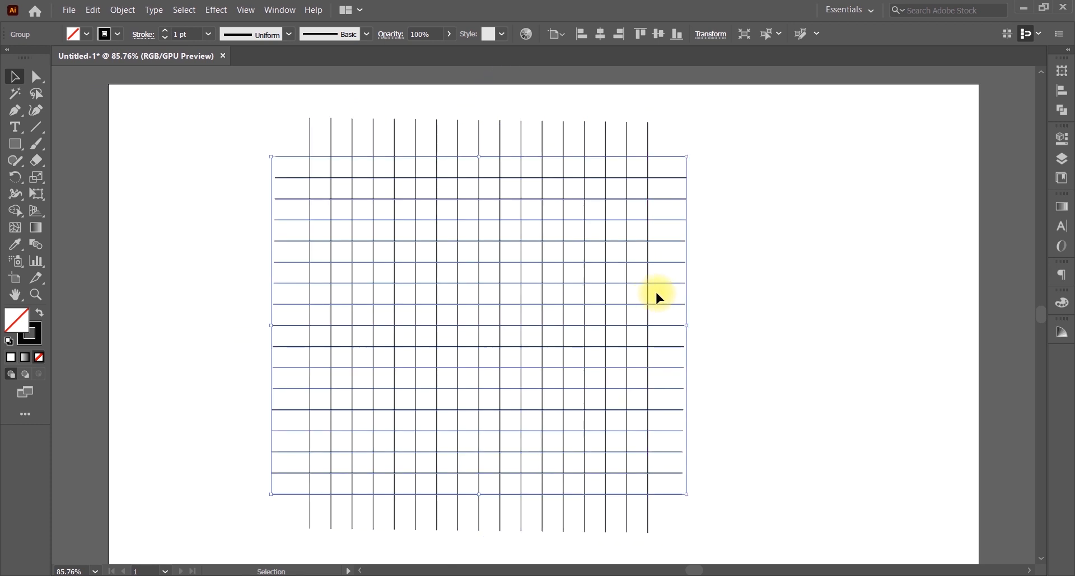
pyautogui.click(92, 10)
pyautogui.click(111, 67)
pyautogui.click(94, 11)
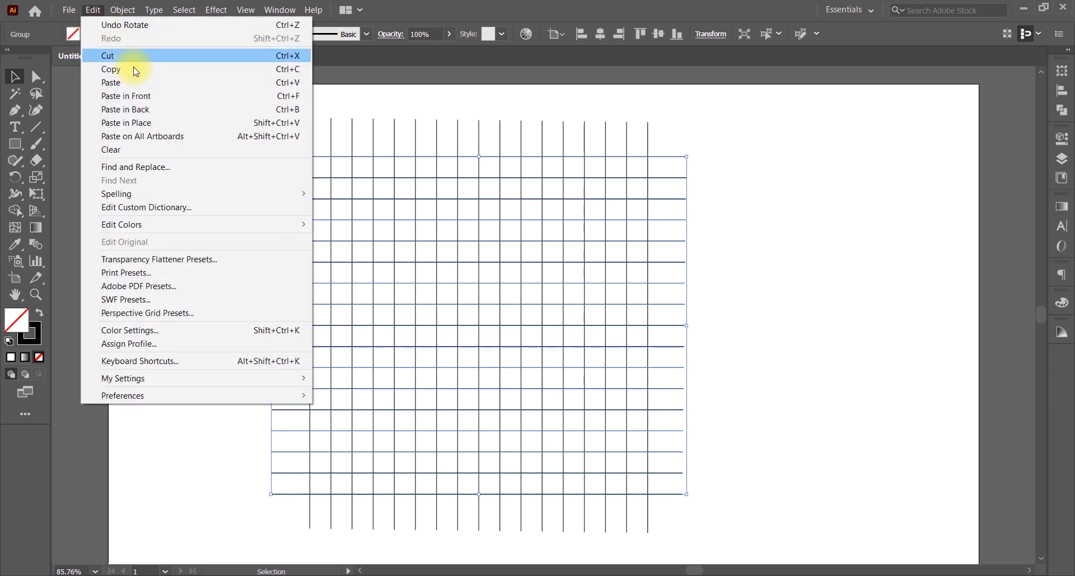
# Step: Paste the grid, rotate it 45°, add a vertically reflected copy, and marquee-select the whole lattice
pyautogui.click(148, 99)
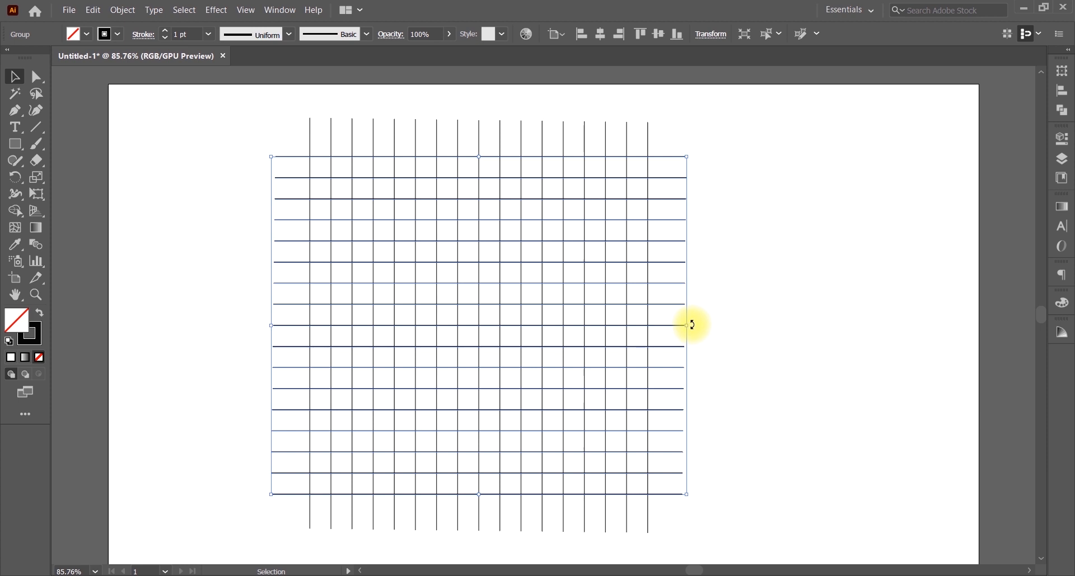
pyautogui.moveTo(692, 324); pyautogui.dragTo(666, 242)
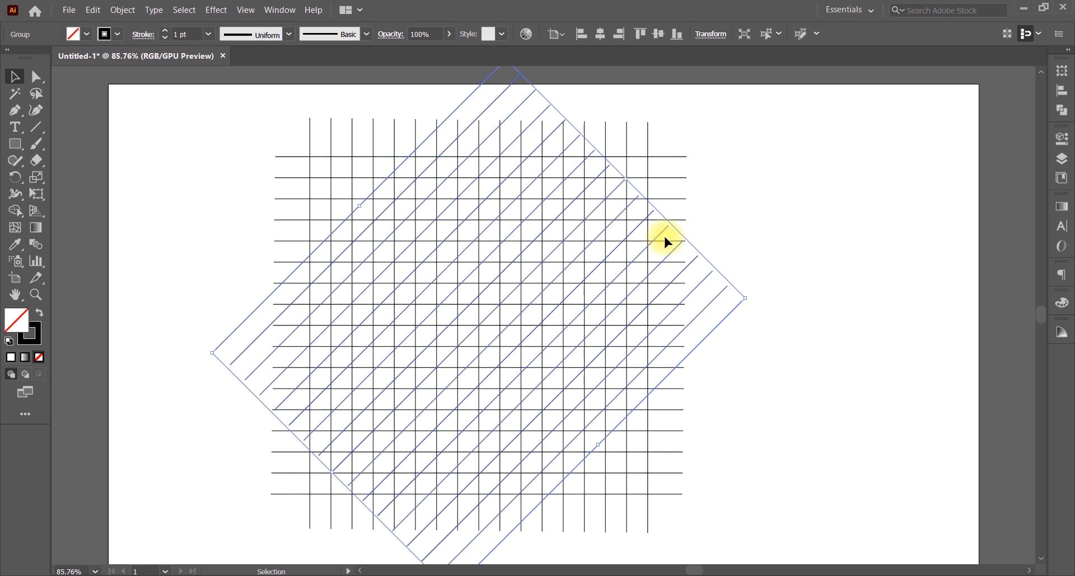
pyautogui.rightClick(294, 274)
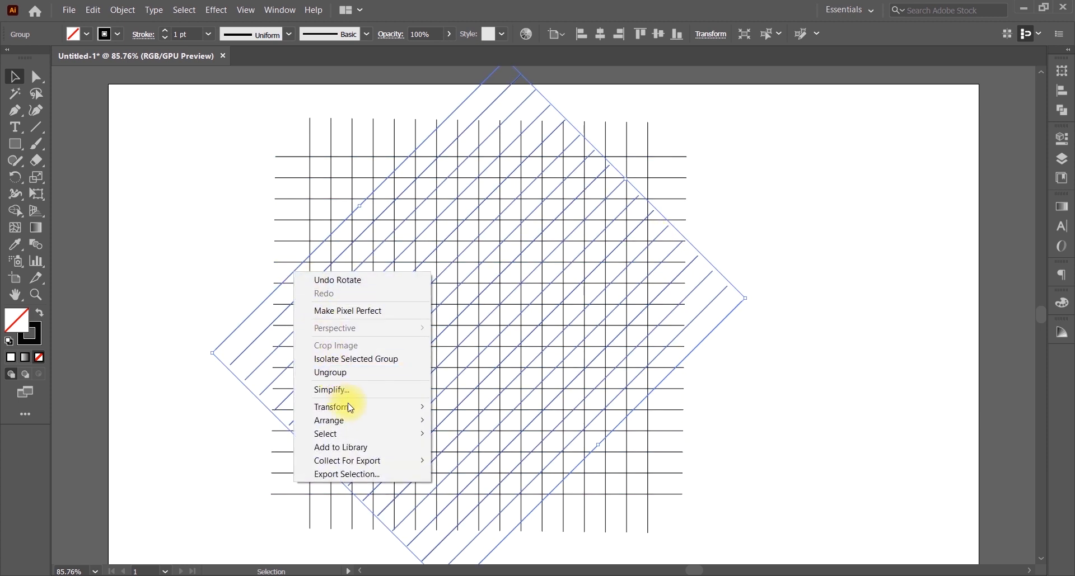
pyautogui.moveTo(371, 408)
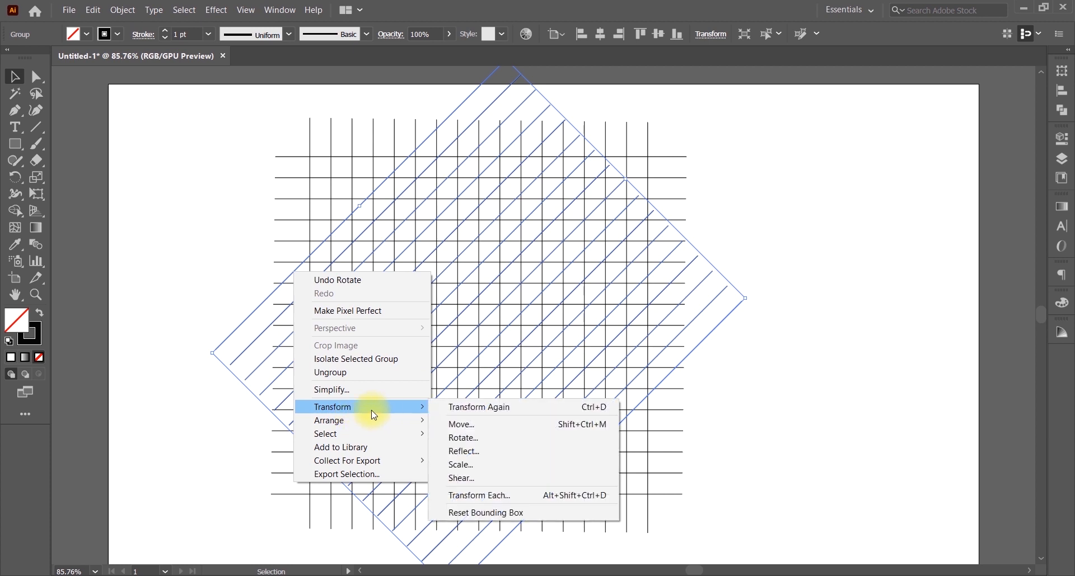
pyautogui.click(474, 452)
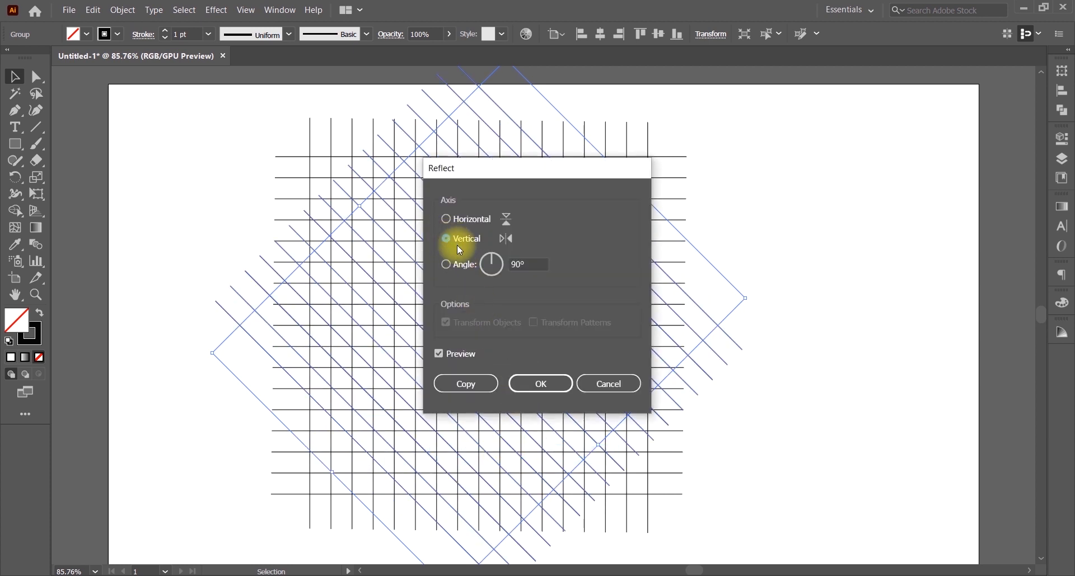
pyautogui.click(466, 384)
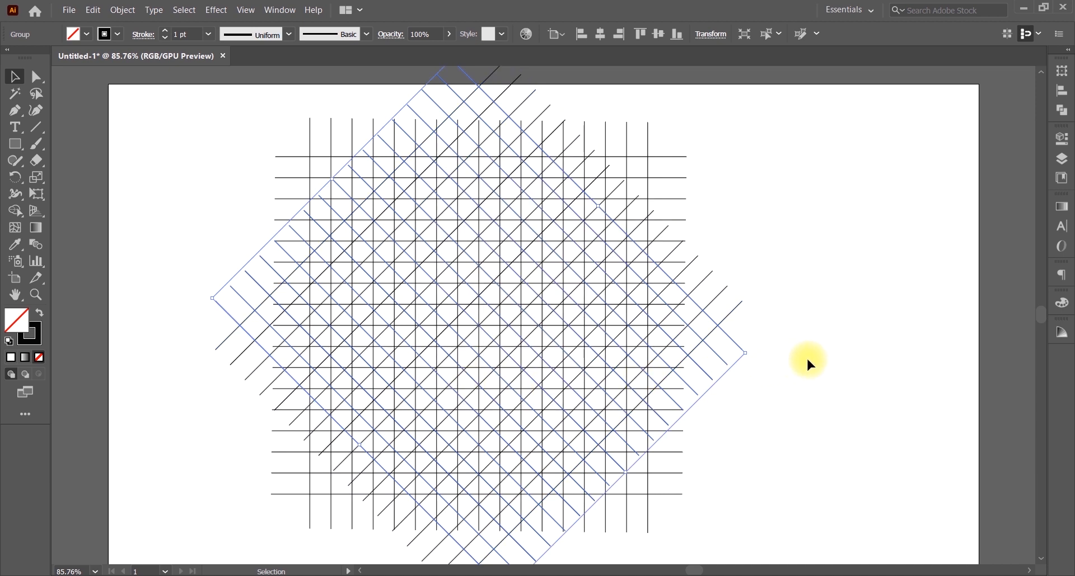
pyautogui.click(807, 364)
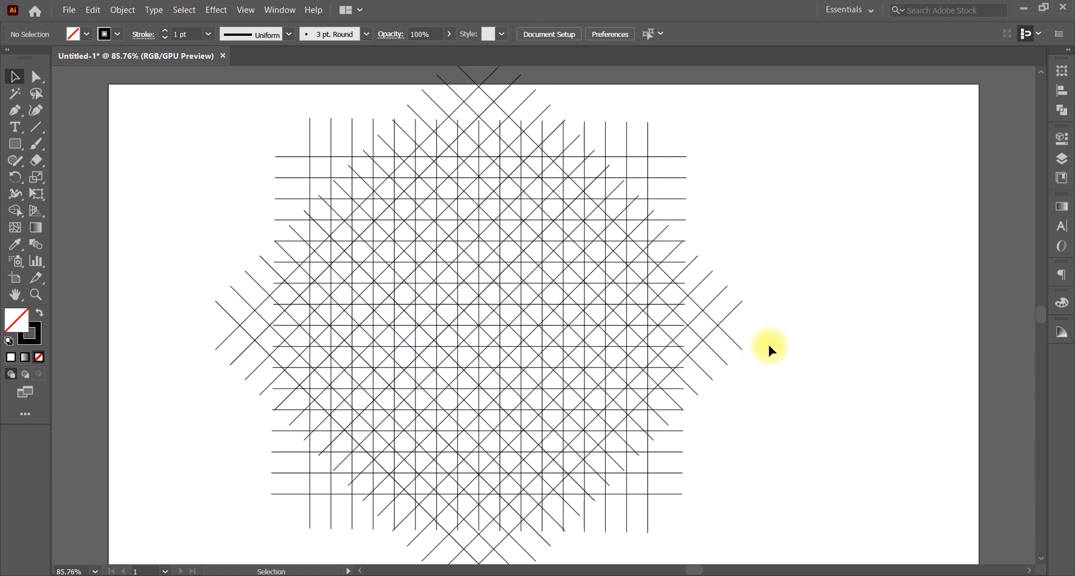
pyautogui.moveTo(248, 149); pyautogui.dragTo(773, 409)
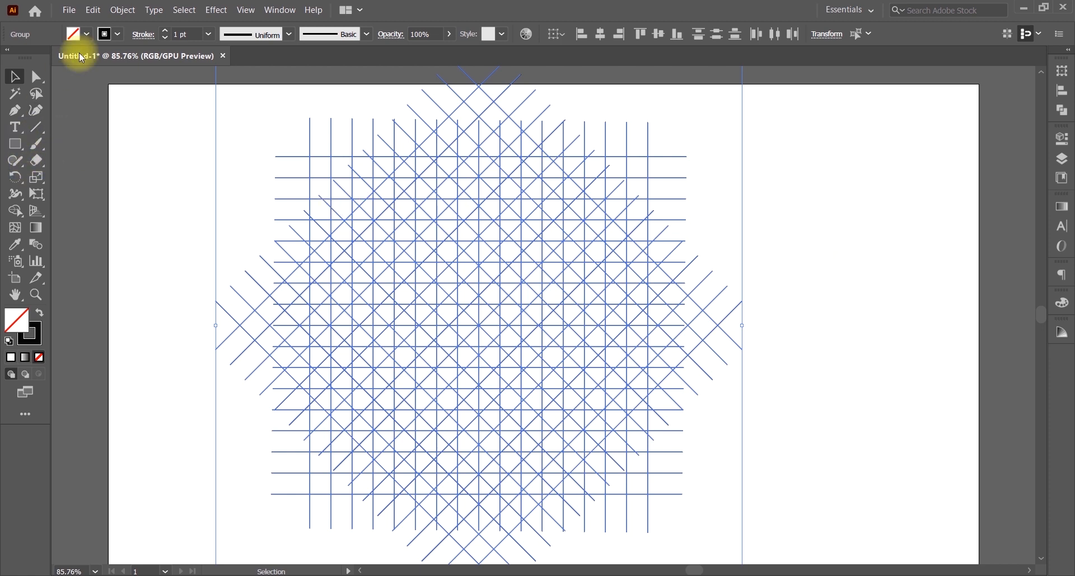
# Step: Set the fill to red and Shape Builder-merge two columns of cells into vertical bars
pyautogui.click(87, 34)
pyautogui.click(50, 60)
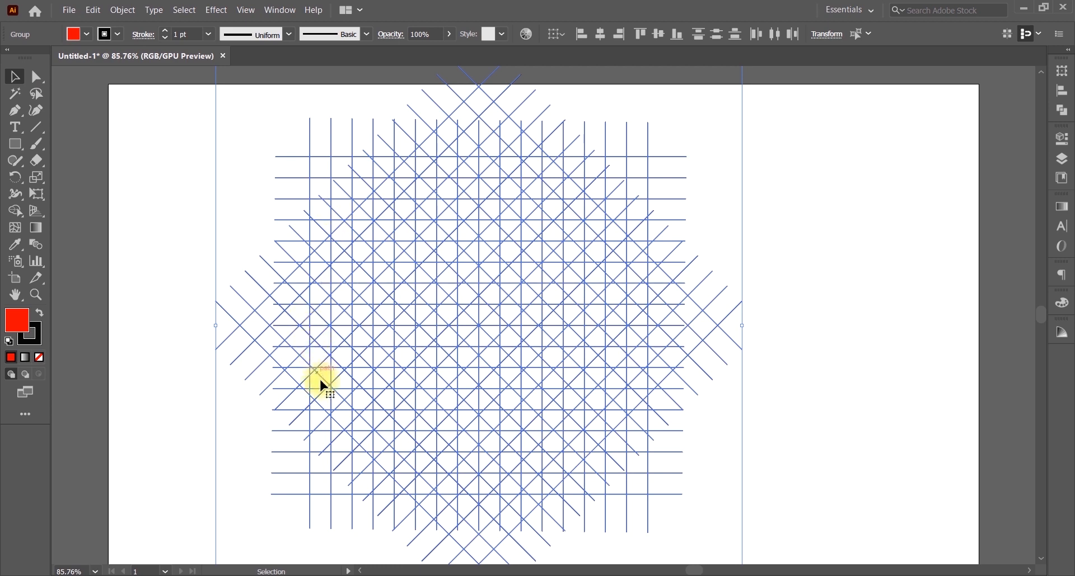
pyautogui.hotkey('shift', 'm')
pyautogui.moveTo(325, 375); pyautogui.dragTo(326, 255)
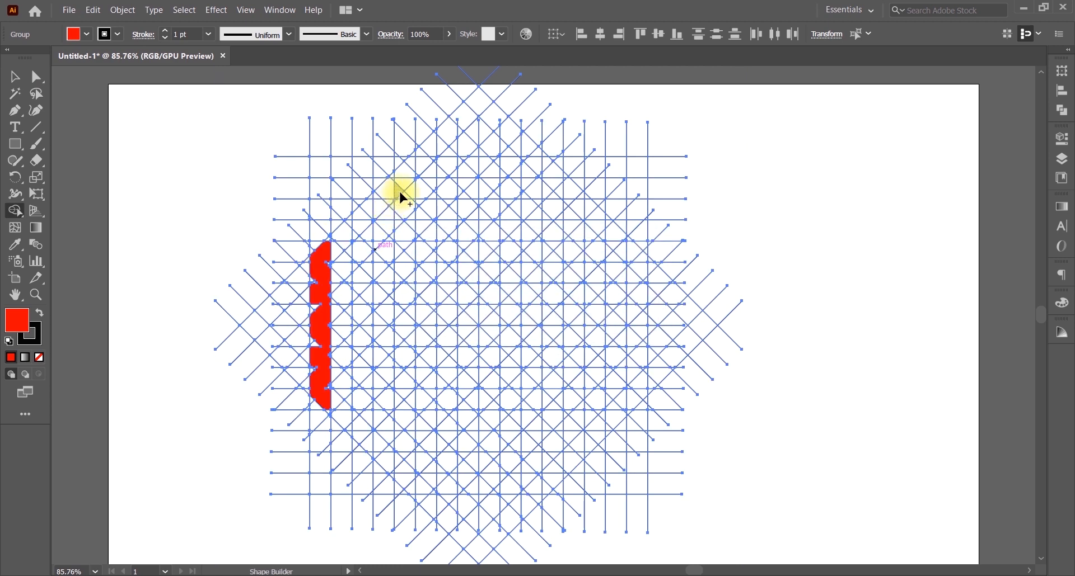
pyautogui.moveTo(405, 175); pyautogui.dragTo(406, 485)
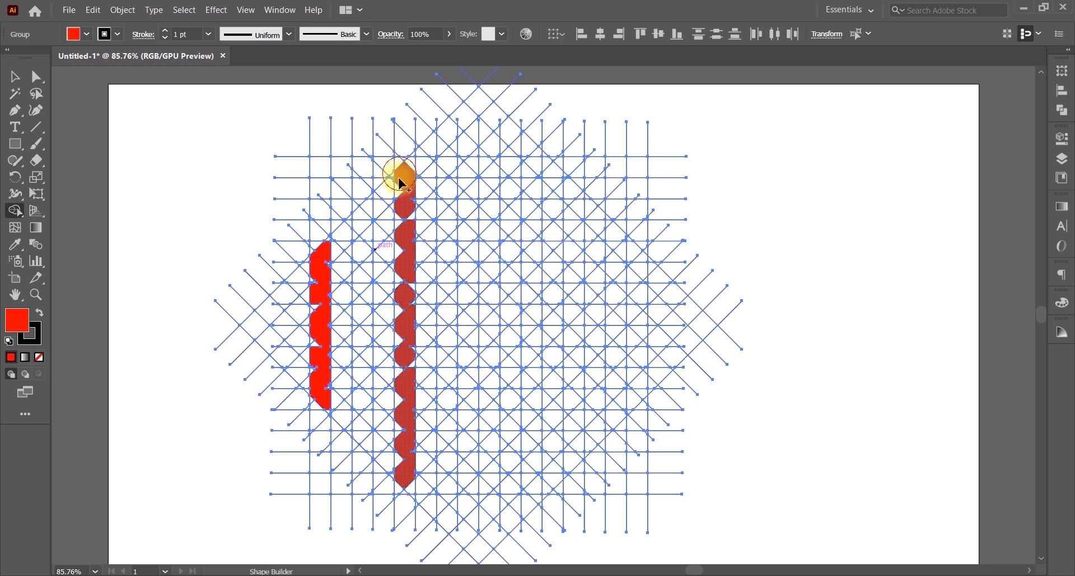
pyautogui.moveTo(405, 260)
pyautogui.mouseDown()
pyautogui.moveTo(398, 409)
pyautogui.moveTo(401, 474)
pyautogui.moveTo(415, 494)
pyautogui.mouseUp()
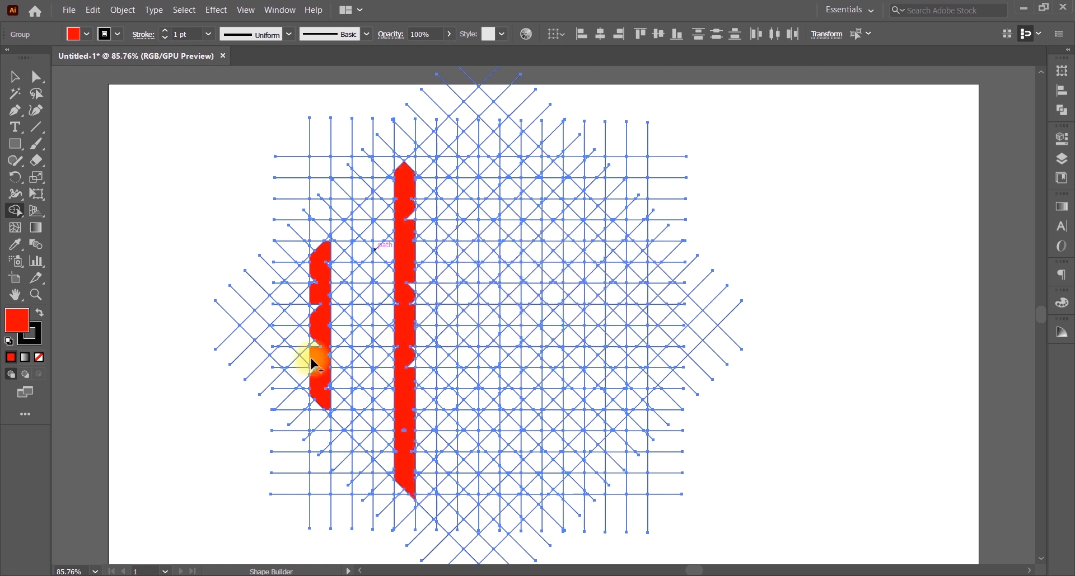
# Step: Refine both red bars by merging extra cells and undoing stray merges
pyautogui.moveTo(325, 392)
pyautogui.mouseDown()
pyautogui.moveTo(329, 412)
pyautogui.moveTo(310, 385)
pyautogui.mouseUp()
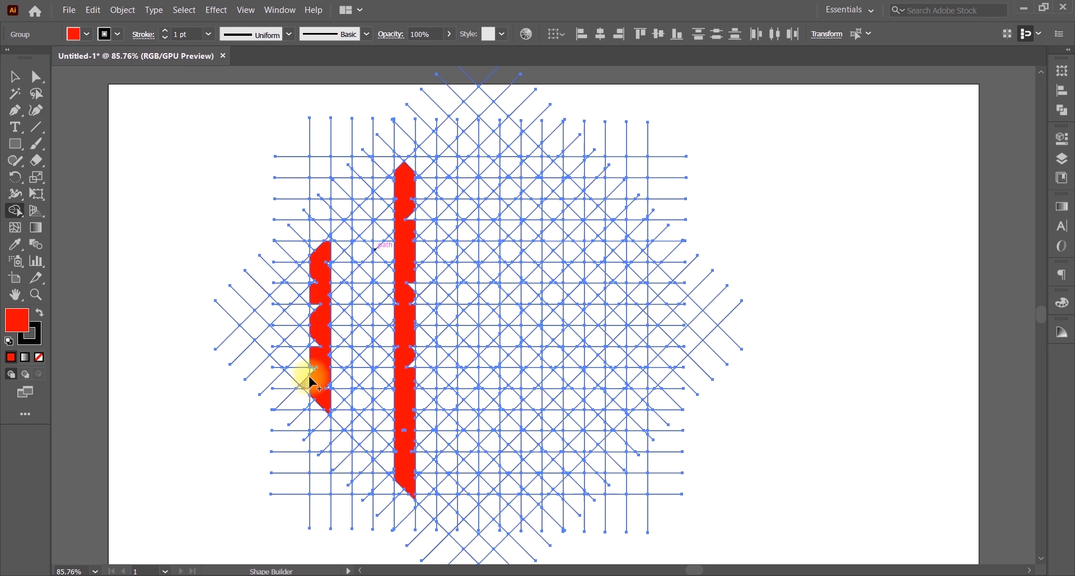
pyautogui.click(314, 366)
pyautogui.hotkey('ctrl', 'z')
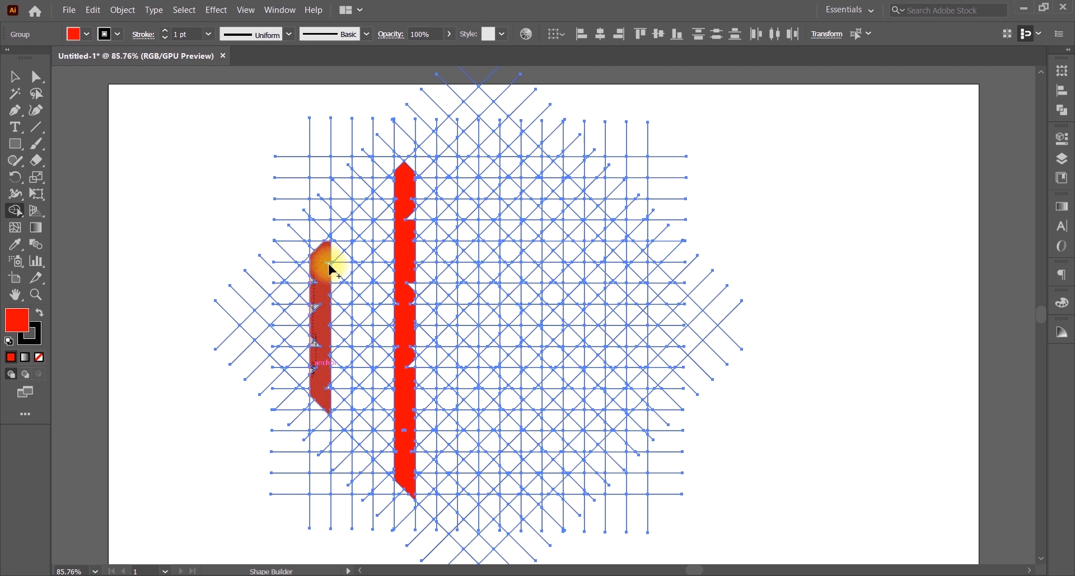
pyautogui.moveTo(331, 271); pyautogui.dragTo(324, 247)
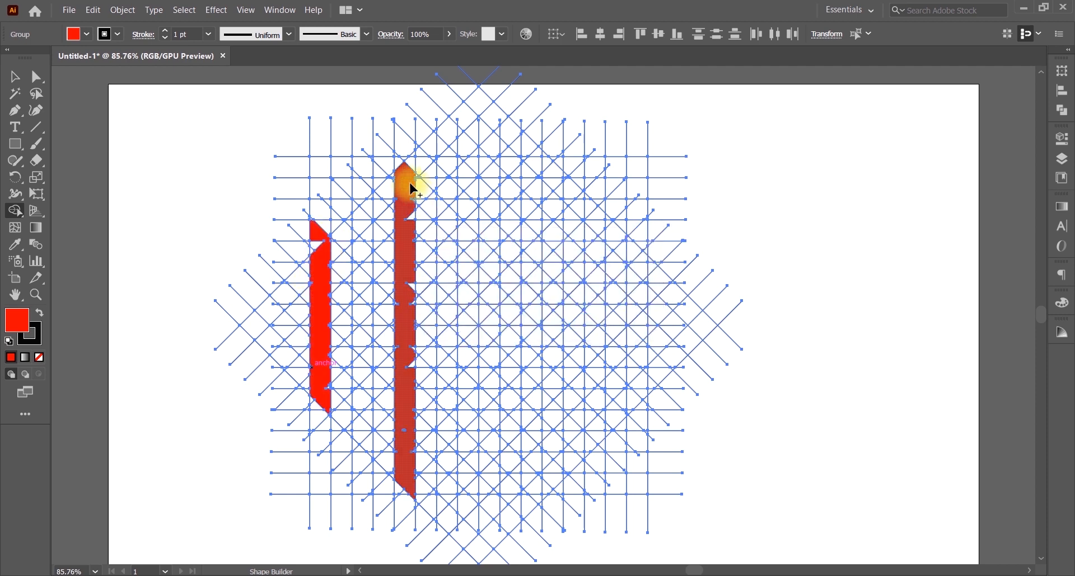
pyautogui.hotkey('ctrl', 'z')
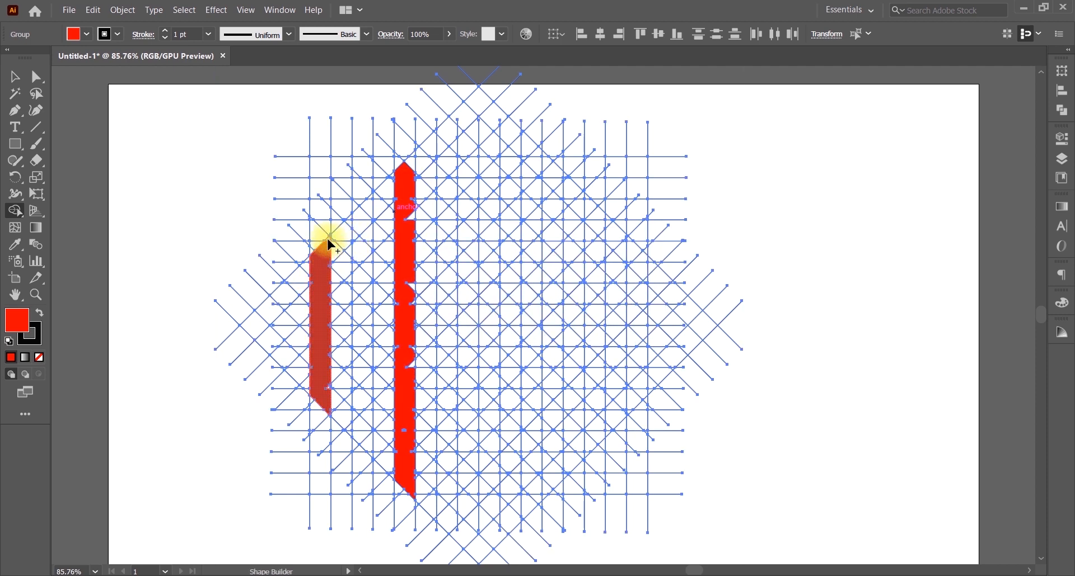
pyautogui.click(414, 159)
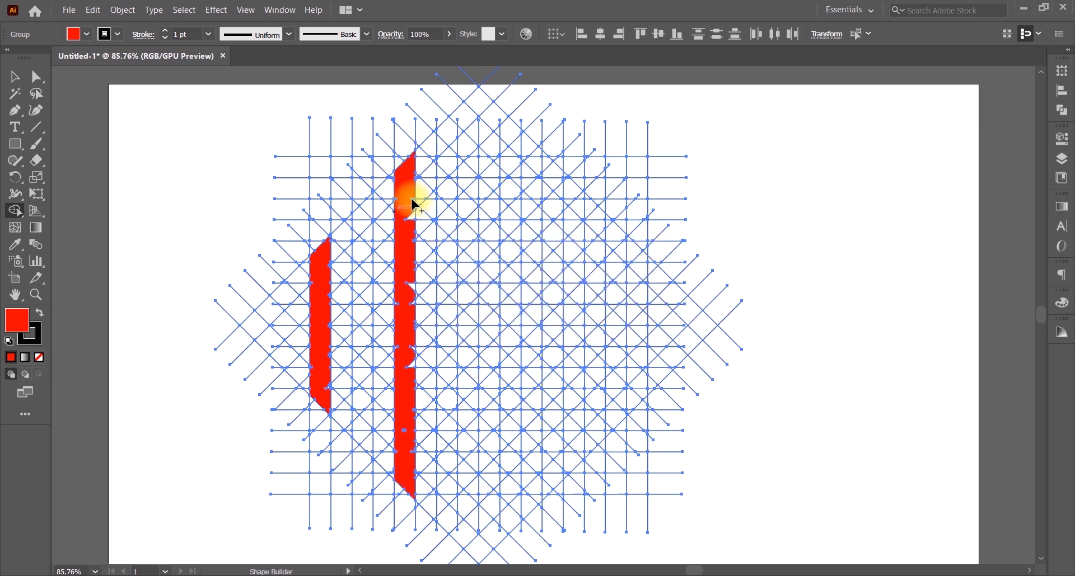
pyautogui.moveTo(415, 322); pyautogui.dragTo(406, 434)
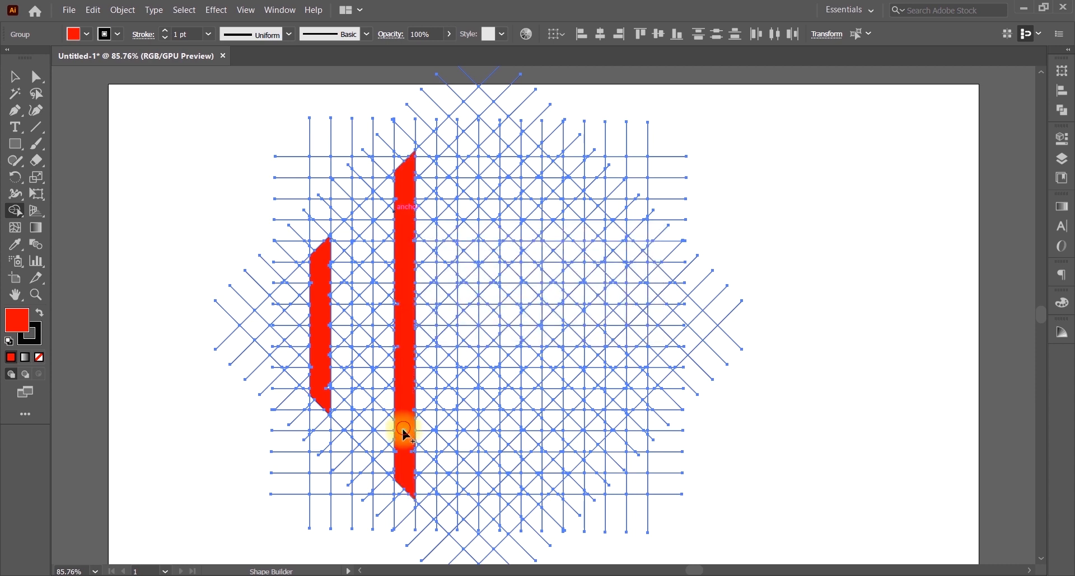
pyautogui.click(417, 458)
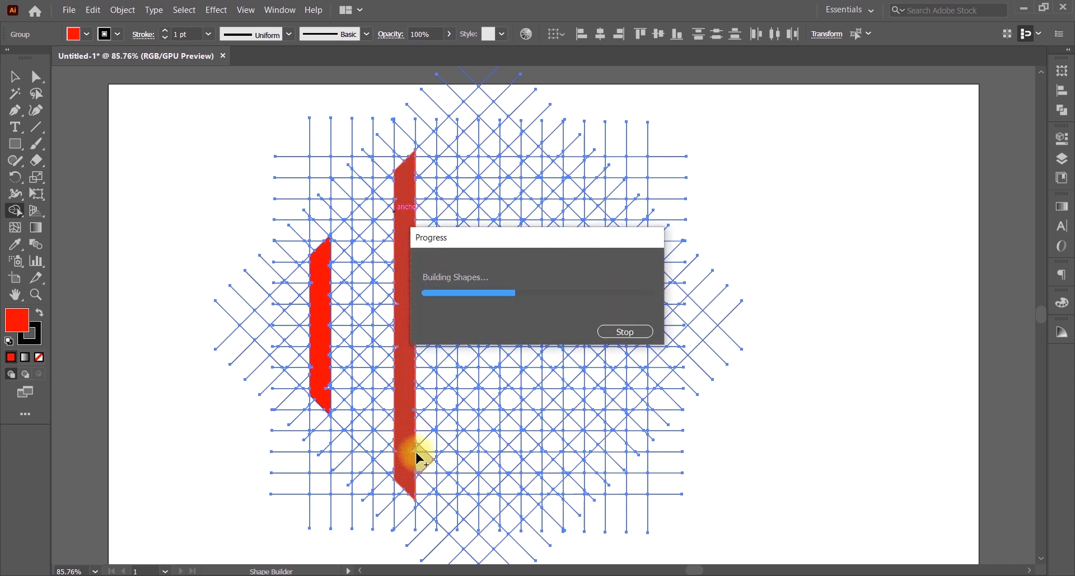
pyautogui.hotkey('ctrl', 'z')
pyautogui.click(408, 459)
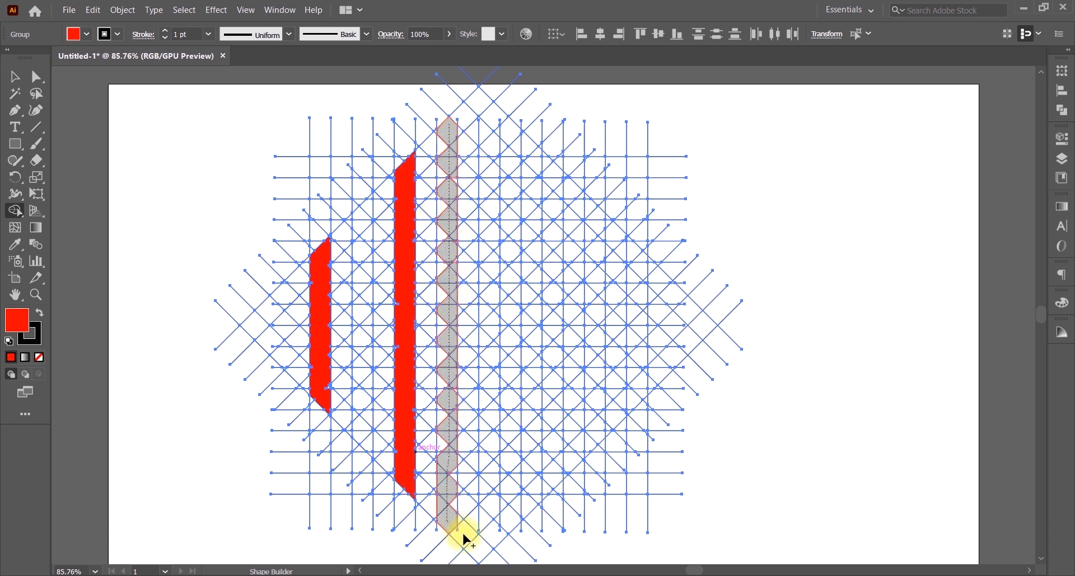
# Step: Merge cells into a red L stem with a pointed V base, then trace and merge the angular S
pyautogui.moveTo(475, 552); pyautogui.dragTo(505, 522)
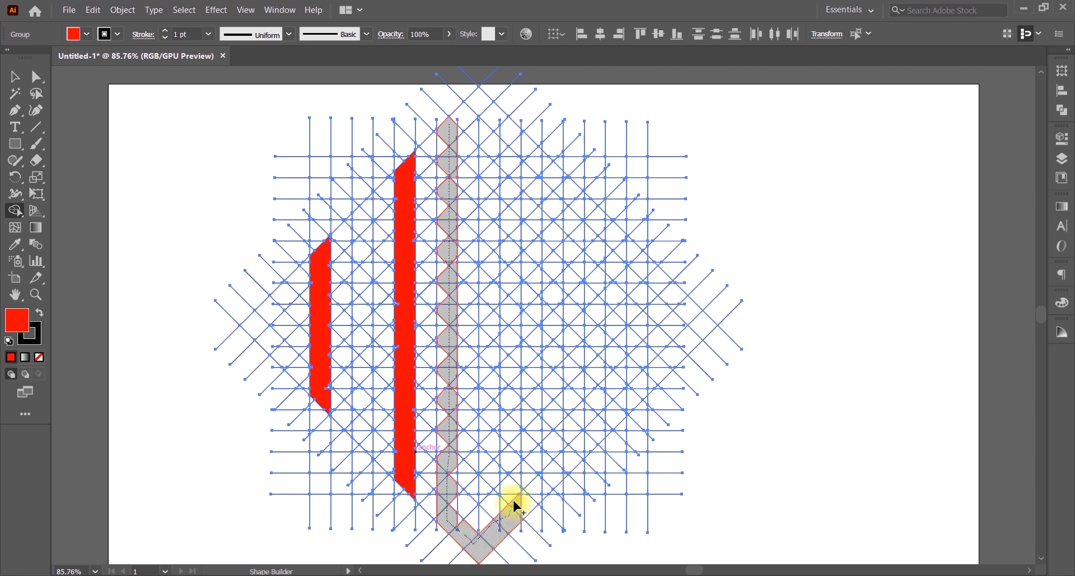
pyautogui.moveTo(516, 506); pyautogui.dragTo(521, 500)
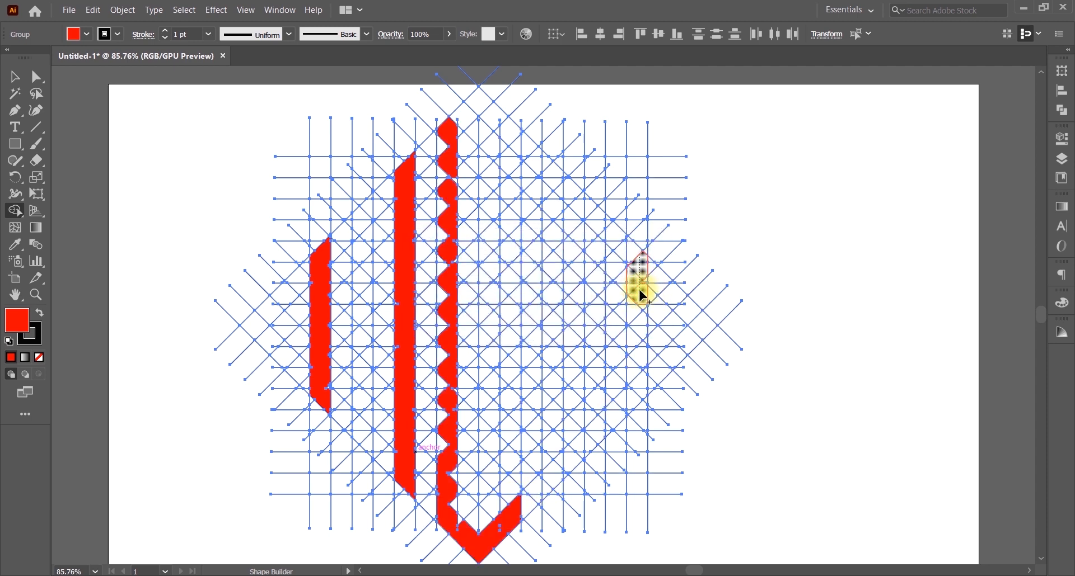
pyautogui.moveTo(640, 292)
pyautogui.mouseDown()
pyautogui.moveTo(629, 244)
pyautogui.moveTo(551, 173)
pyautogui.mouseUp()
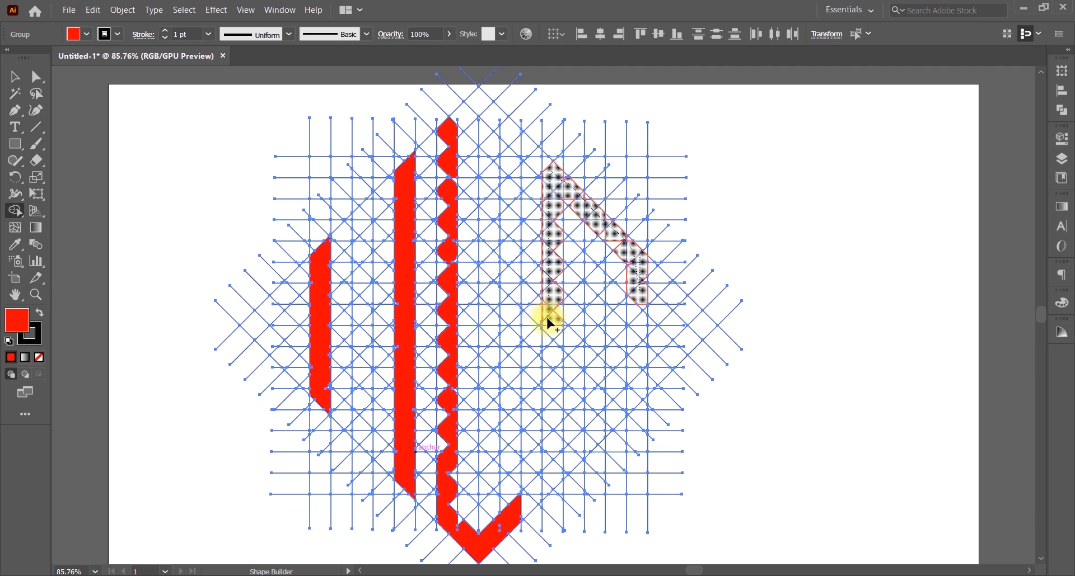
pyautogui.moveTo(551, 331); pyautogui.dragTo(584, 338)
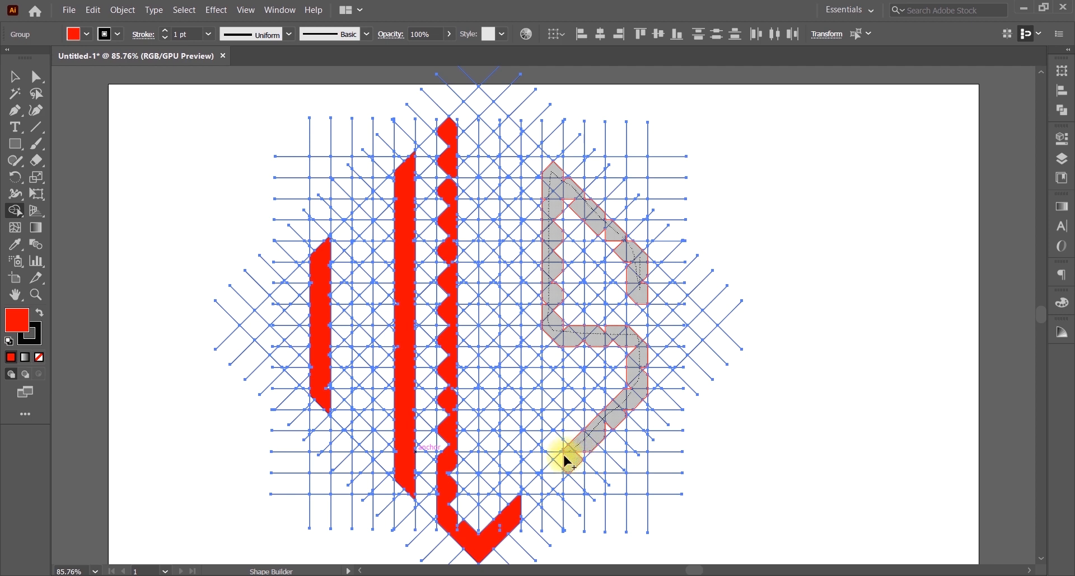
pyautogui.moveTo(564, 464)
pyautogui.mouseDown()
pyautogui.moveTo(555, 482)
pyautogui.moveTo(552, 408)
pyautogui.moveTo(559, 418)
pyautogui.mouseUp()
pyautogui.moveTo(562, 462); pyautogui.dragTo(553, 463)
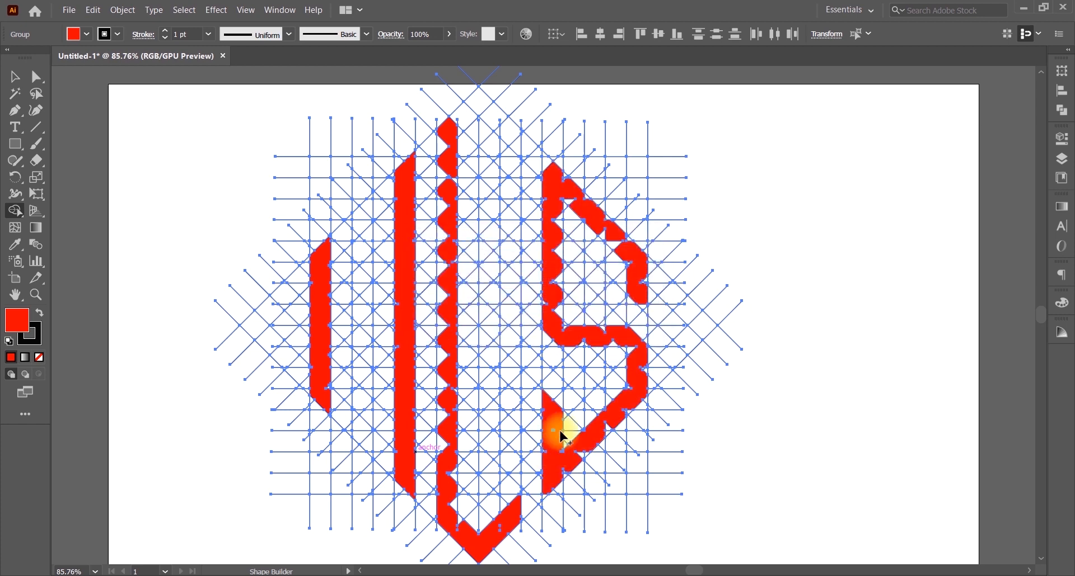
pyautogui.click(644, 311)
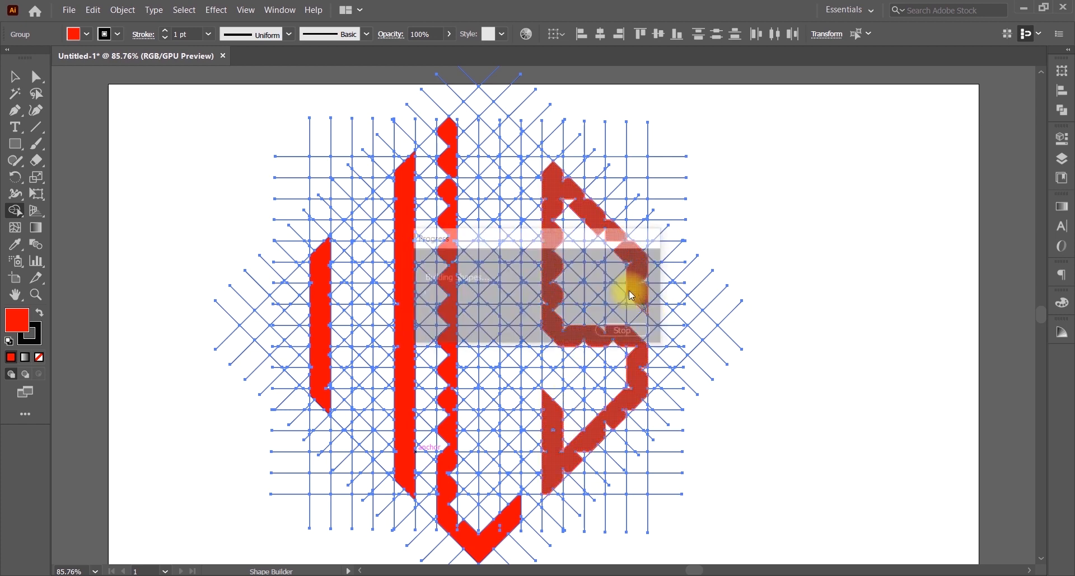
pyautogui.click(542, 168)
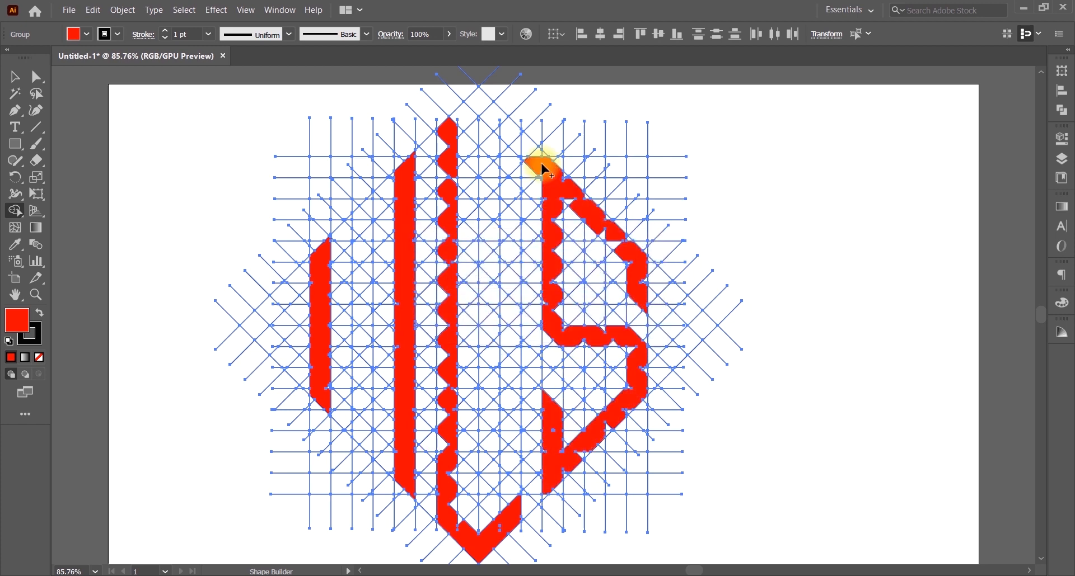
pyautogui.hotkey('ctrl', 'z')
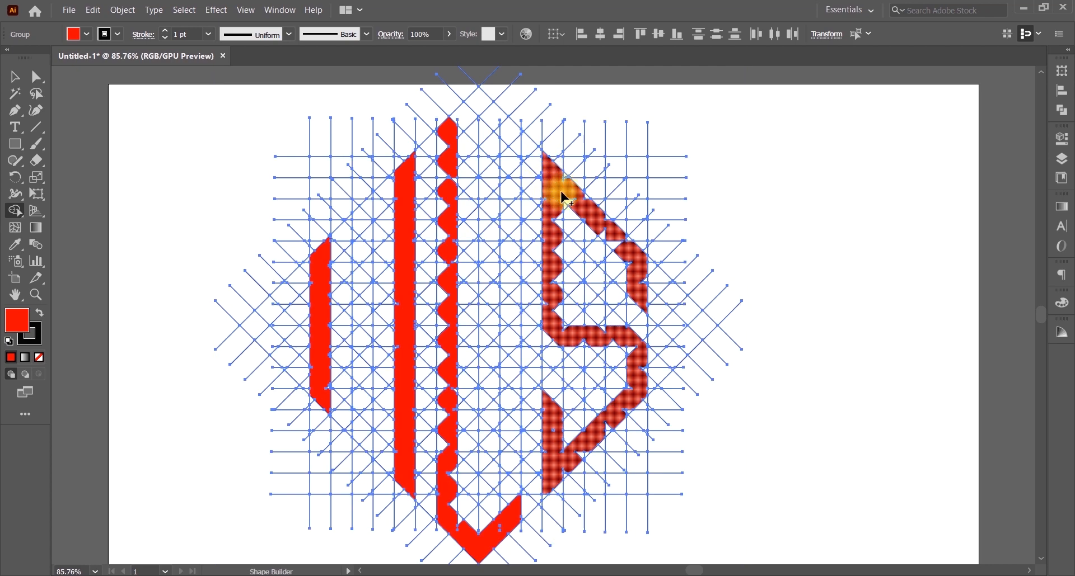
pyautogui.hotkey('ctrl', '=')
pyautogui.hotkey('ctrl', '=')
pyautogui.hotkey('ctrl', '=')
pyautogui.hotkey('ctrl', '=')
pyautogui.hotkey('ctrl', '=')
# Step: At 400% zoom, merge the leftover notches along the left, middle and right stems
pyautogui.click(594, 399)
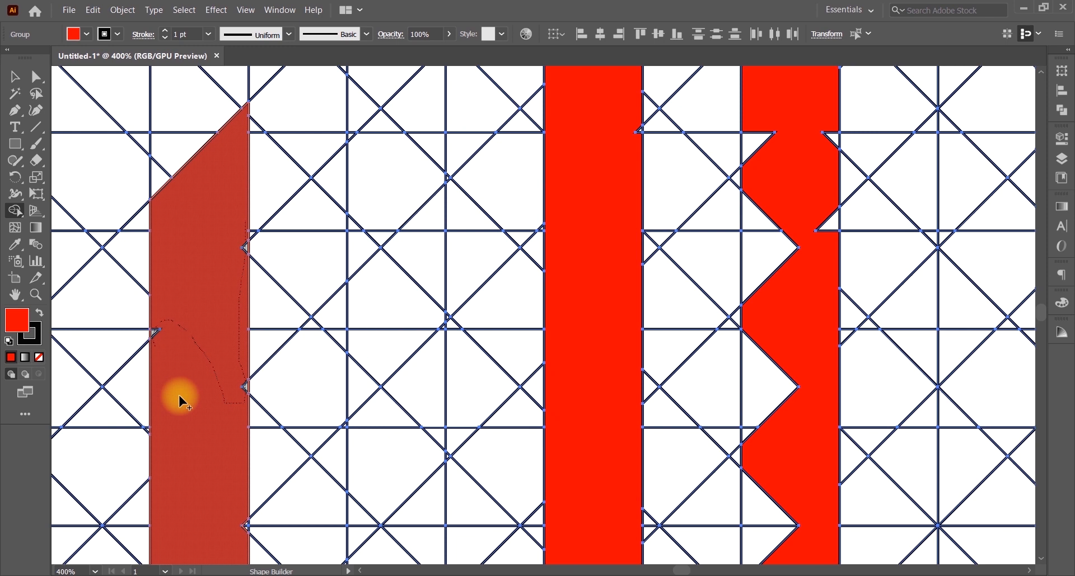
pyautogui.moveTo(179, 397); pyautogui.dragTo(249, 529)
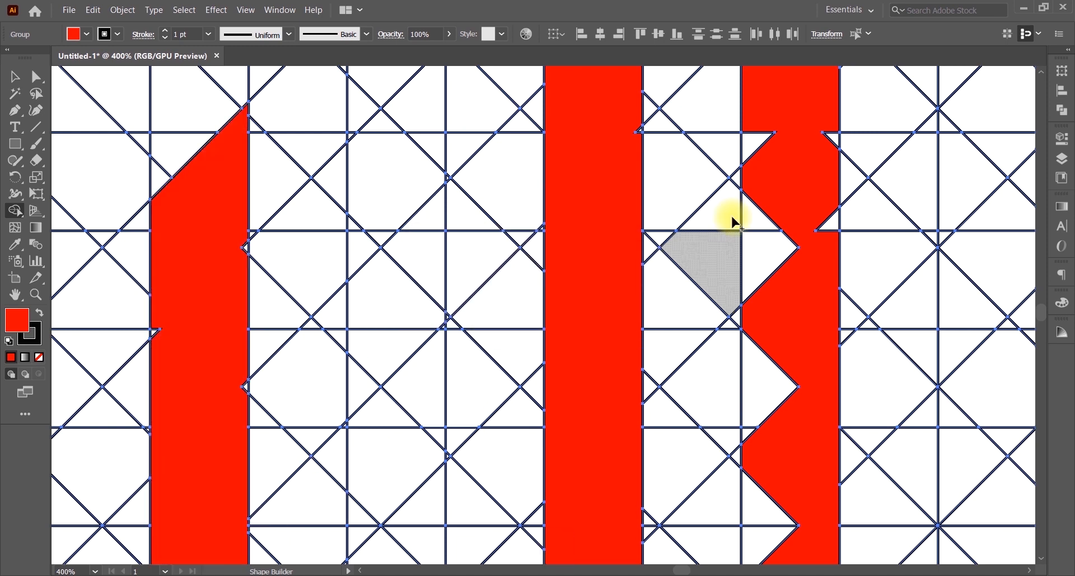
pyautogui.hotkey('ctrl', 'z')
pyautogui.moveTo(761, 369)
pyautogui.mouseDown()
pyautogui.moveTo(823, 212)
pyautogui.moveTo(829, 224)
pyautogui.mouseUp()
pyautogui.moveTo(573, 413); pyautogui.dragTo(554, 124)
pyautogui.moveTo(783, 224); pyautogui.dragTo(745, 375)
pyautogui.moveTo(226, 98); pyautogui.dragTo(219, 523)
pyautogui.moveTo(541, 420); pyautogui.dragTo(512, 224)
pyautogui.moveTo(703, 135); pyautogui.dragTo(750, 452)
pyautogui.moveTo(722, 504); pyautogui.dragTo(684, 165)
pyautogui.moveTo(666, 199)
pyautogui.mouseDown()
pyautogui.moveTo(753, 555)
pyautogui.moveTo(677, 395)
pyautogui.mouseUp()
pyautogui.moveTo(537, 70)
pyautogui.mouseDown()
pyautogui.moveTo(537, 202)
pyautogui.moveTo(593, 510)
pyautogui.mouseUp()
pyautogui.moveTo(190, 419); pyautogui.dragTo(173, 107)
pyautogui.moveTo(168, 104); pyautogui.dragTo(192, 370)
pyautogui.moveTo(161, 291); pyautogui.dragTo(147, 316)
pyautogui.moveTo(783, 182)
pyautogui.mouseDown()
pyautogui.moveTo(561, 372)
pyautogui.moveTo(546, 413)
pyautogui.mouseUp()
pyautogui.moveTo(643, 531); pyautogui.dragTo(621, 84)
pyautogui.moveTo(663, 537); pyautogui.dragTo(644, 101)
pyautogui.hotkey('ctrl', 'z')
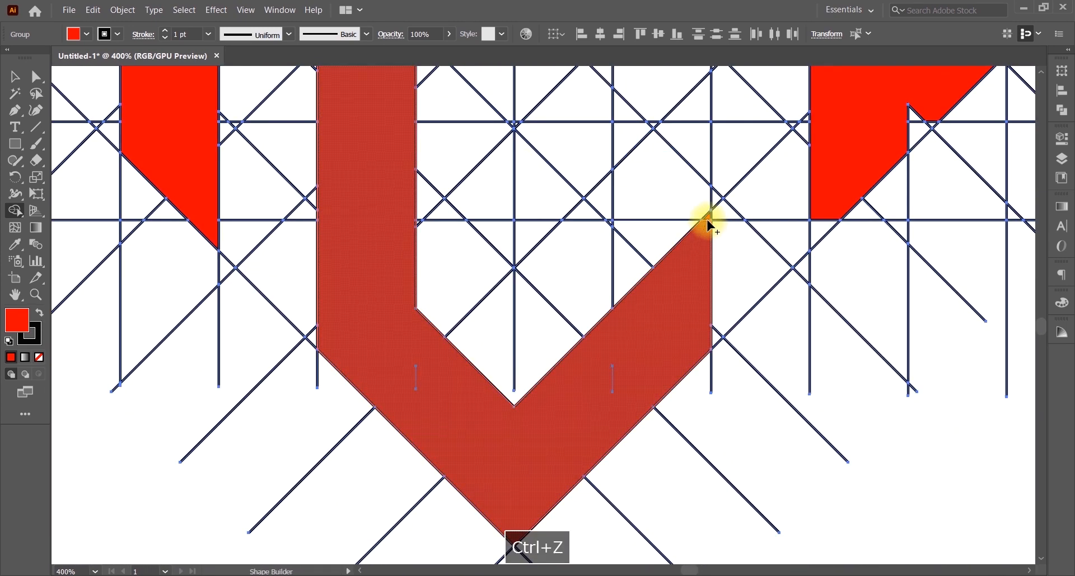
# Step: Merge the remaining white triangles and the strip tip into the red shapes
pyautogui.moveTo(612, 367); pyautogui.dragTo(414, 565)
pyautogui.moveTo(688, 355); pyautogui.dragTo(751, 273)
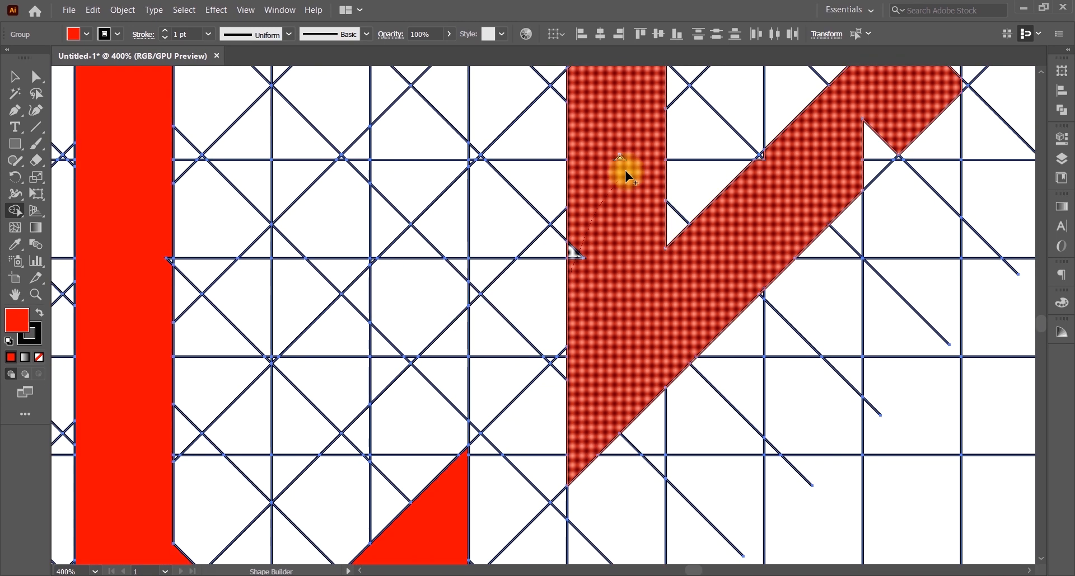
pyautogui.moveTo(625, 171); pyautogui.dragTo(576, 252)
pyautogui.moveTo(573, 72)
pyautogui.mouseDown()
pyautogui.moveTo(578, 313)
pyautogui.moveTo(412, 319)
pyautogui.mouseUp()
pyautogui.moveTo(598, 414)
pyautogui.mouseDown()
pyautogui.moveTo(728, 389)
pyautogui.moveTo(806, 210)
pyautogui.moveTo(672, 355)
pyautogui.mouseUp()
pyautogui.moveTo(693, 202)
pyautogui.mouseDown()
pyautogui.moveTo(492, 135)
pyautogui.moveTo(572, 73)
pyautogui.mouseUp()
pyautogui.moveTo(598, 111); pyautogui.dragTo(615, 328)
pyautogui.moveTo(407, 299); pyautogui.dragTo(305, 163)
pyautogui.moveTo(359, 121); pyautogui.dragTo(351, 382)
pyautogui.moveTo(757, 314)
pyautogui.mouseDown()
pyautogui.moveTo(775, 342)
pyautogui.moveTo(570, 95)
pyautogui.mouseUp()
pyautogui.moveTo(360, 111); pyautogui.dragTo(297, 128)
pyautogui.moveTo(347, 163); pyautogui.dragTo(358, 381)
pyautogui.moveTo(369, 257)
pyautogui.mouseDown()
pyautogui.moveTo(335, 193)
pyautogui.moveTo(489, 142)
pyautogui.mouseUp()
pyautogui.moveTo(513, 223); pyautogui.dragTo(568, 314)
pyautogui.moveTo(467, 130); pyautogui.dragTo(413, 147)
pyautogui.moveTo(621, 537); pyautogui.dragTo(608, 73)
pyautogui.moveTo(731, 340); pyautogui.dragTo(727, 353)
pyautogui.moveTo(466, 377); pyautogui.dragTo(441, 101)
pyautogui.moveTo(395, 455); pyautogui.dragTo(372, 306)
pyautogui.moveTo(431, 392); pyautogui.dragTo(616, 95)
pyautogui.moveTo(376, 447)
pyautogui.mouseDown()
pyautogui.moveTo(643, 178)
pyautogui.moveTo(696, 331)
pyautogui.moveTo(624, 281)
pyautogui.mouseUp()
pyautogui.hotkey('ctrl', '0')
# Step: Select all the grid lines with the Magic Wand and delete them
pyautogui.click(15, 94)
pyautogui.click(539, 129)
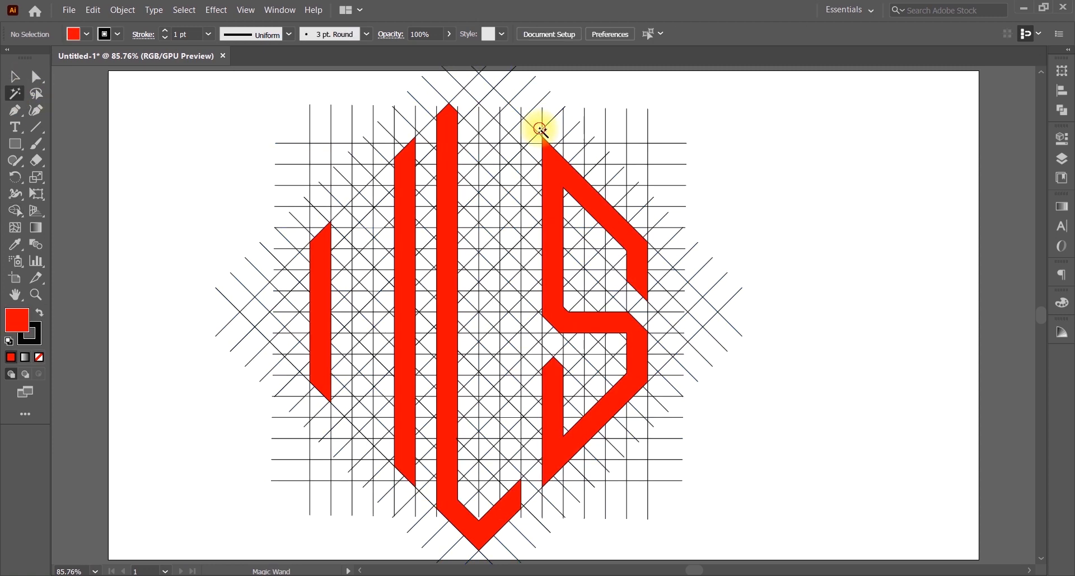
pyautogui.click(542, 129)
pyautogui.press('Delete')
# Step: Ungroup the red letter shapes into separate standalone paths
pyautogui.click(15, 78)
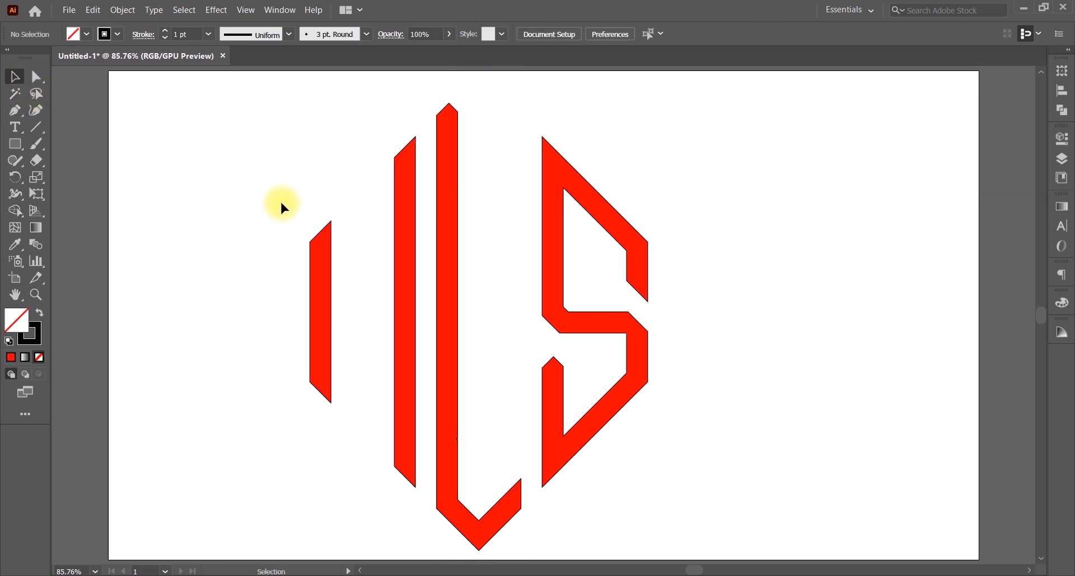
pyautogui.click(326, 275)
pyautogui.rightClick(456, 224)
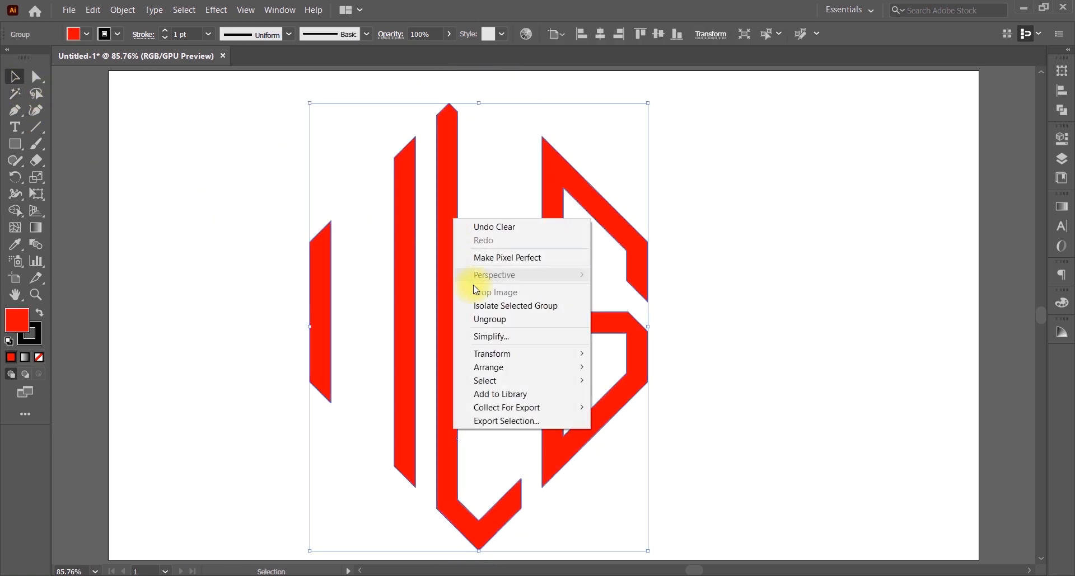
pyautogui.click(496, 315)
pyautogui.click(345, 240)
pyautogui.click(327, 250)
pyautogui.rightClick(326, 250)
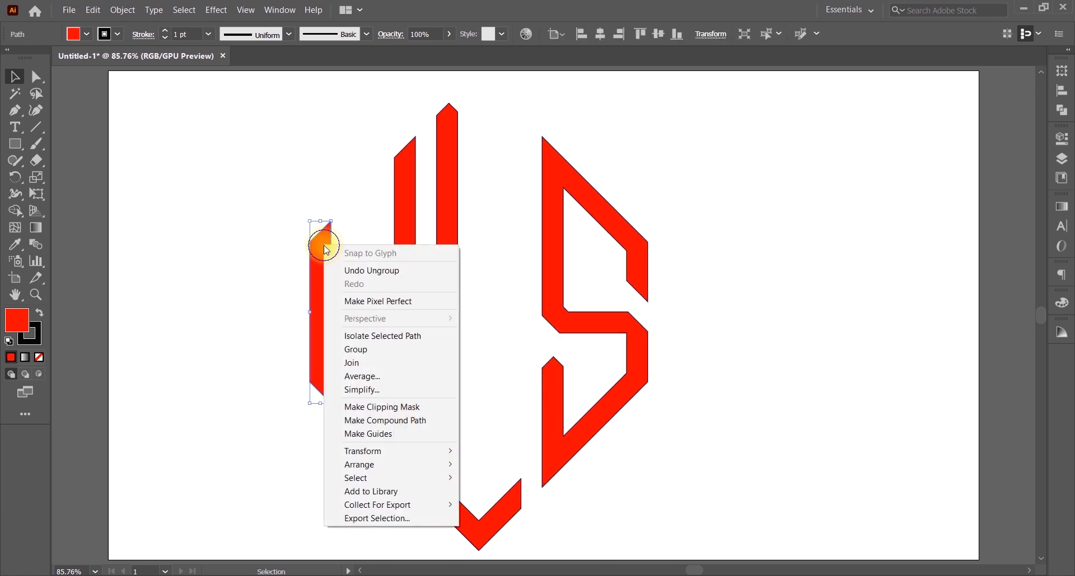
pyautogui.click(323, 247)
pyautogui.click(402, 243)
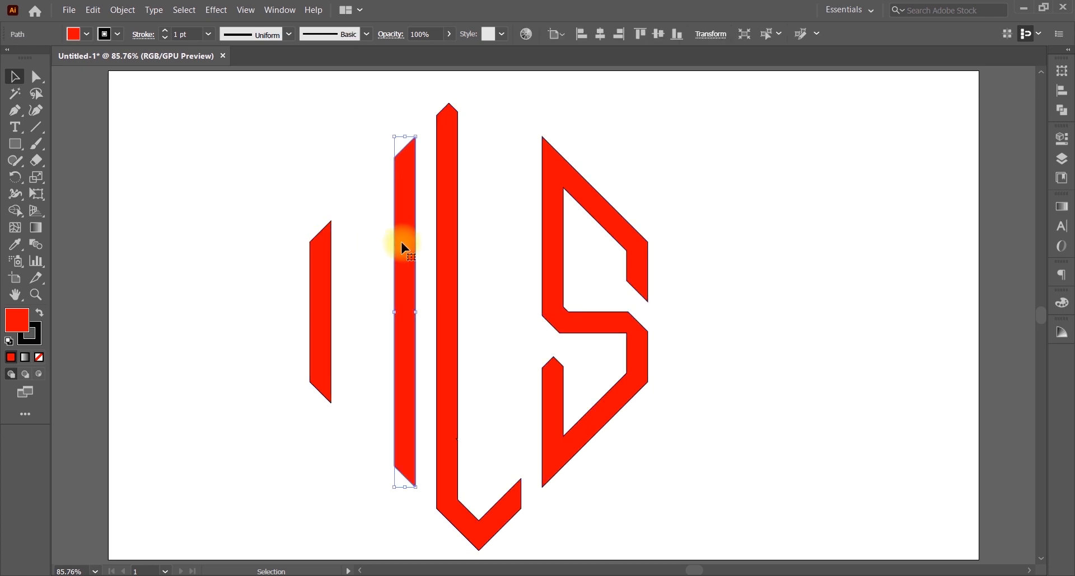
# Step: Copy the second red bar, rotate it diagonally, and stretch it between the N's two stems
pyautogui.moveTo(404, 246); pyautogui.dragTo(363, 242)
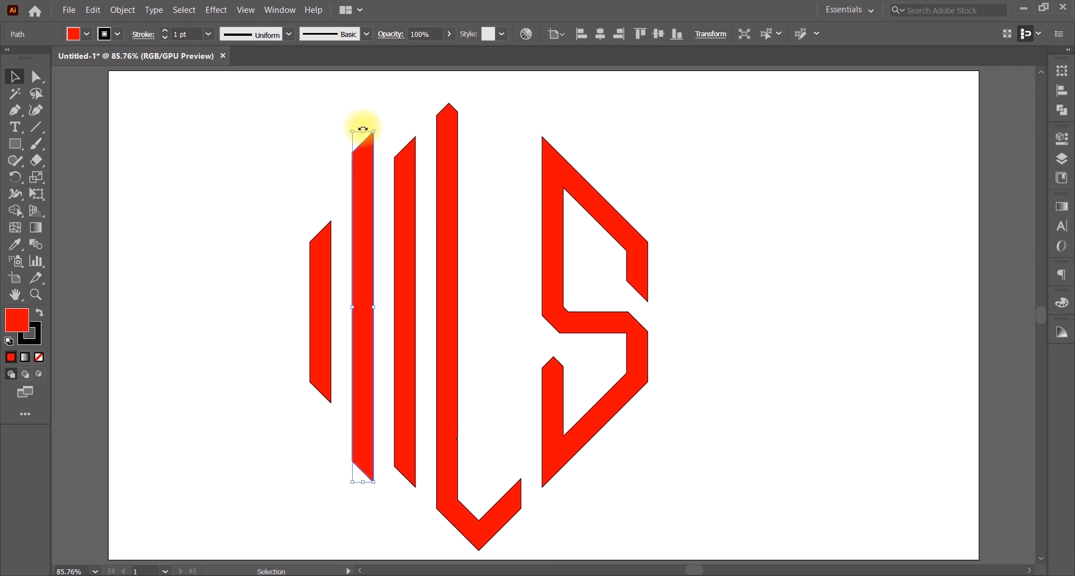
pyautogui.moveTo(363, 129); pyautogui.dragTo(291, 136)
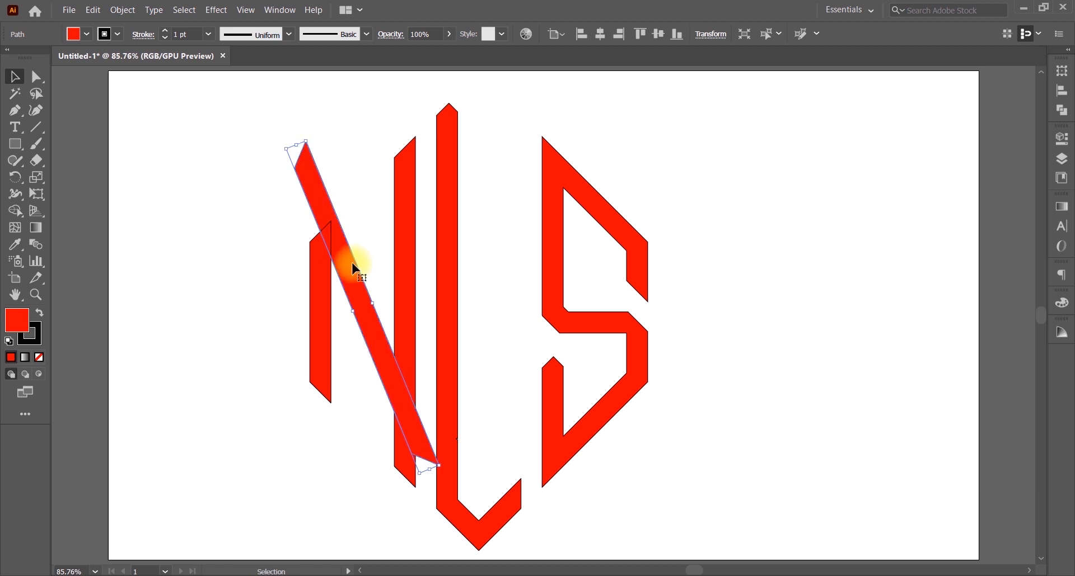
pyautogui.moveTo(358, 319); pyautogui.dragTo(360, 343)
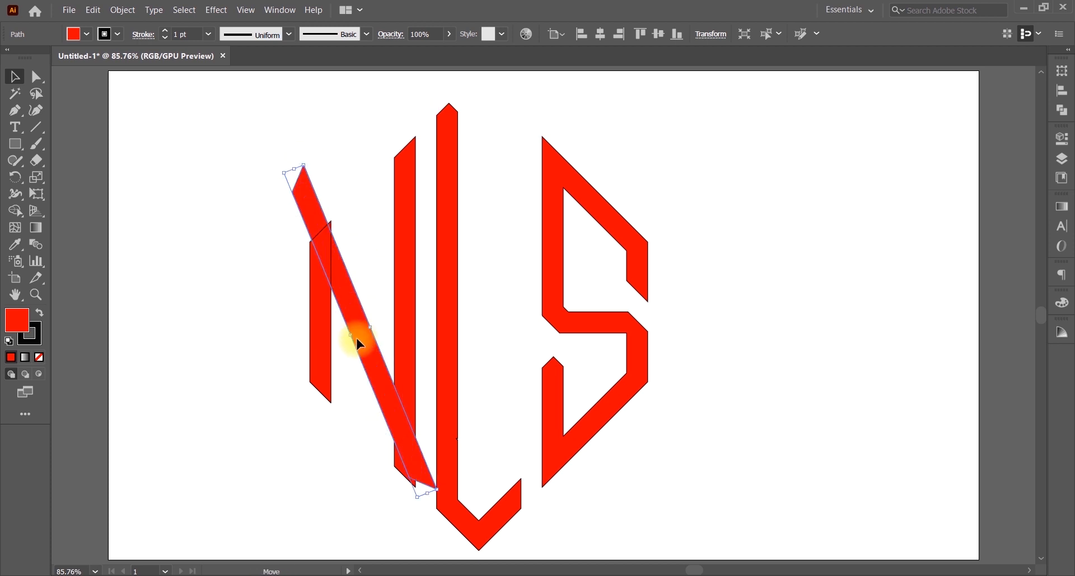
pyautogui.rightClick(360, 339)
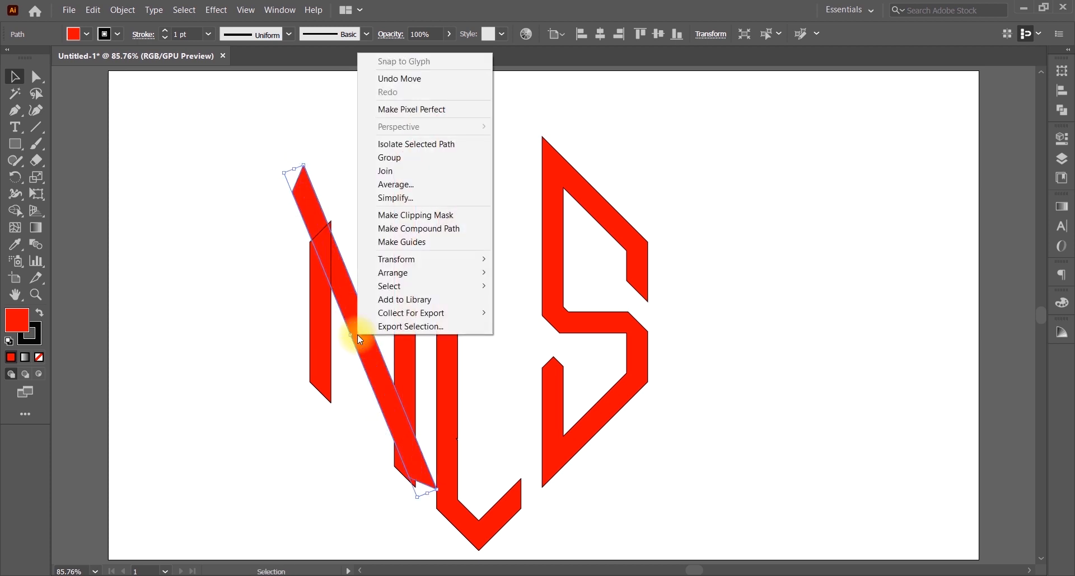
pyautogui.rightClick(357, 335)
pyautogui.click(357, 335)
pyautogui.moveTo(357, 330); pyautogui.dragTo(388, 406)
pyautogui.moveTo(319, 240)
pyautogui.mouseDown()
pyautogui.moveTo(356, 320)
pyautogui.moveTo(368, 385)
pyautogui.moveTo(331, 253)
pyautogui.mouseUp()
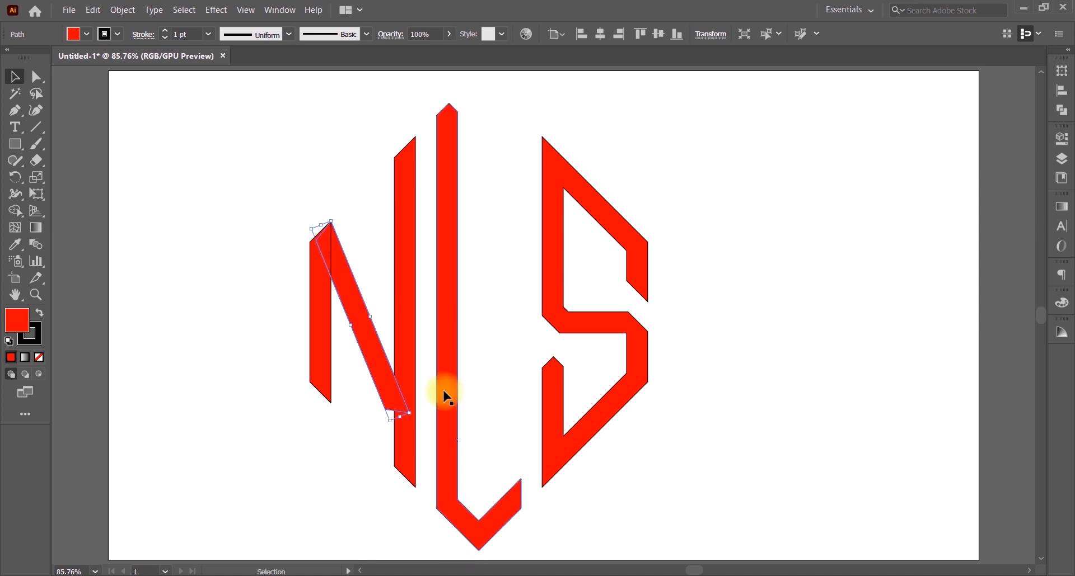
pyautogui.moveTo(402, 420)
pyautogui.mouseDown()
pyautogui.moveTo(403, 439)
pyautogui.moveTo(403, 423)
pyautogui.mouseUp()
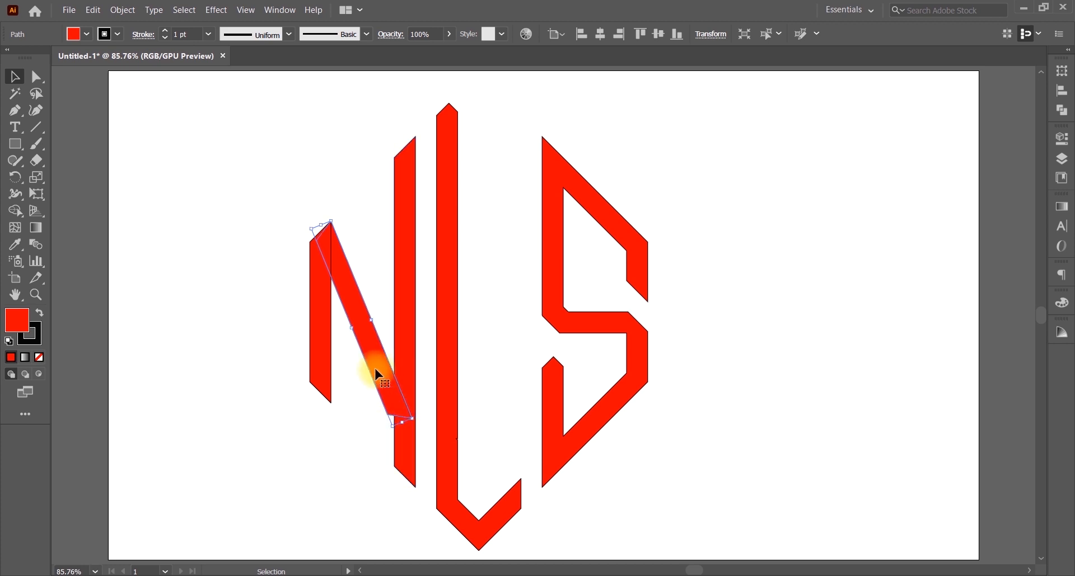
# Step: Rotate the N's diagonal about its top point and stretch its lower end to the right stem's base
pyautogui.click(16, 177)
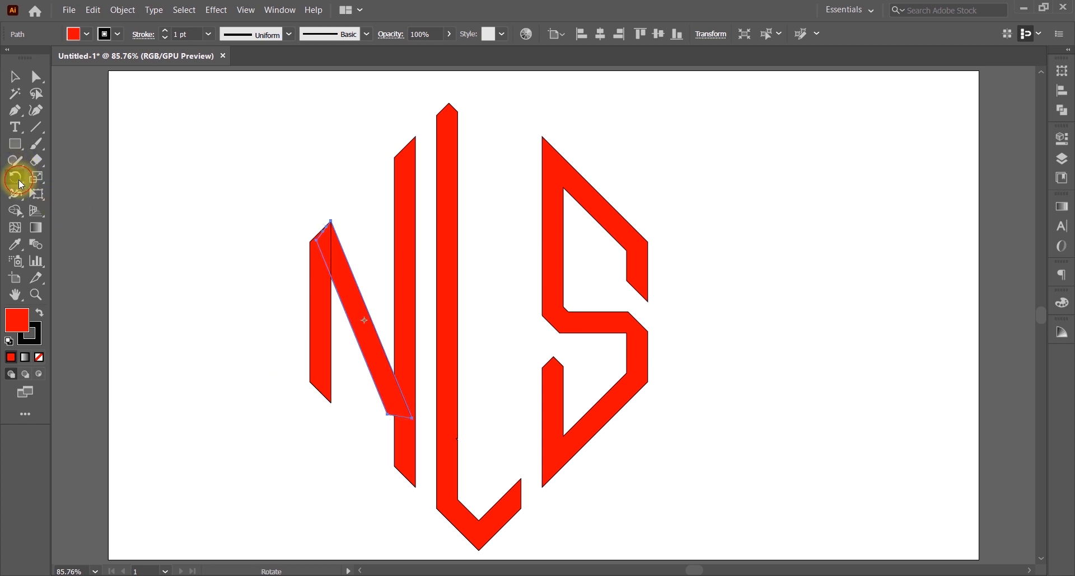
pyautogui.click(330, 222)
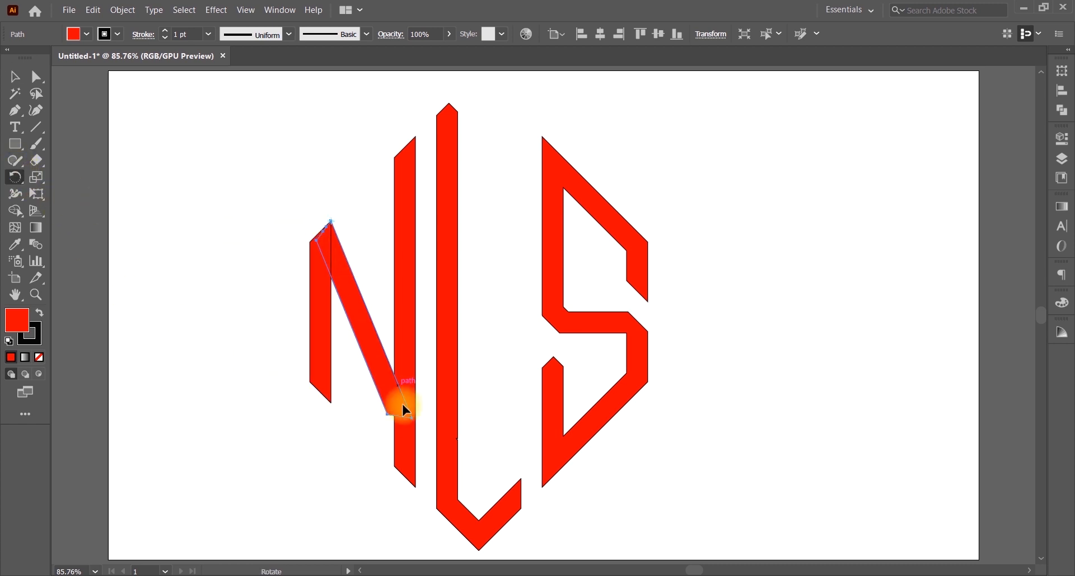
pyautogui.moveTo(416, 429); pyautogui.dragTo(390, 426)
pyautogui.click(15, 77)
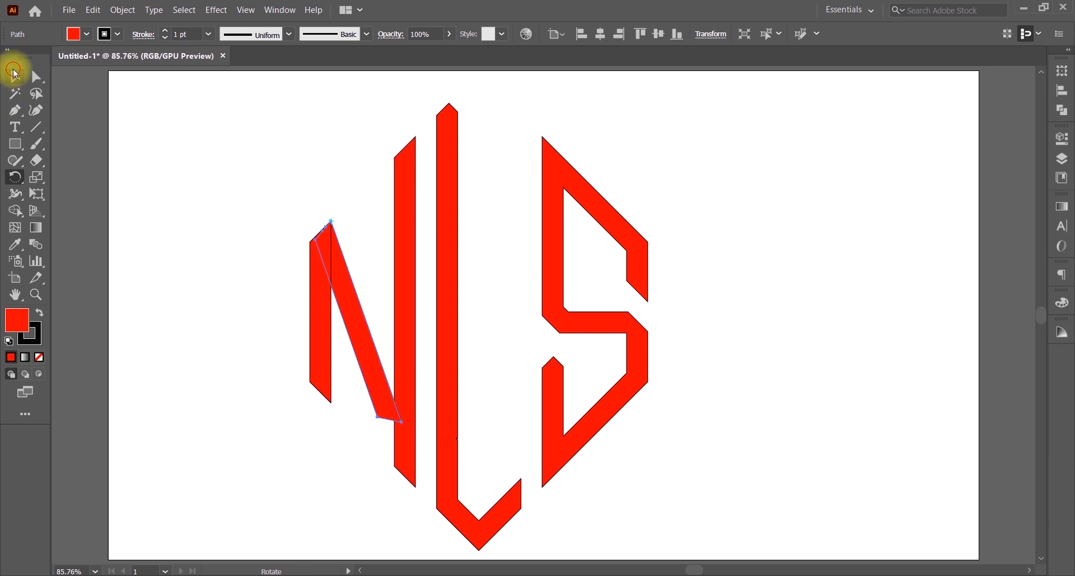
pyautogui.moveTo(390, 426); pyautogui.dragTo(411, 479)
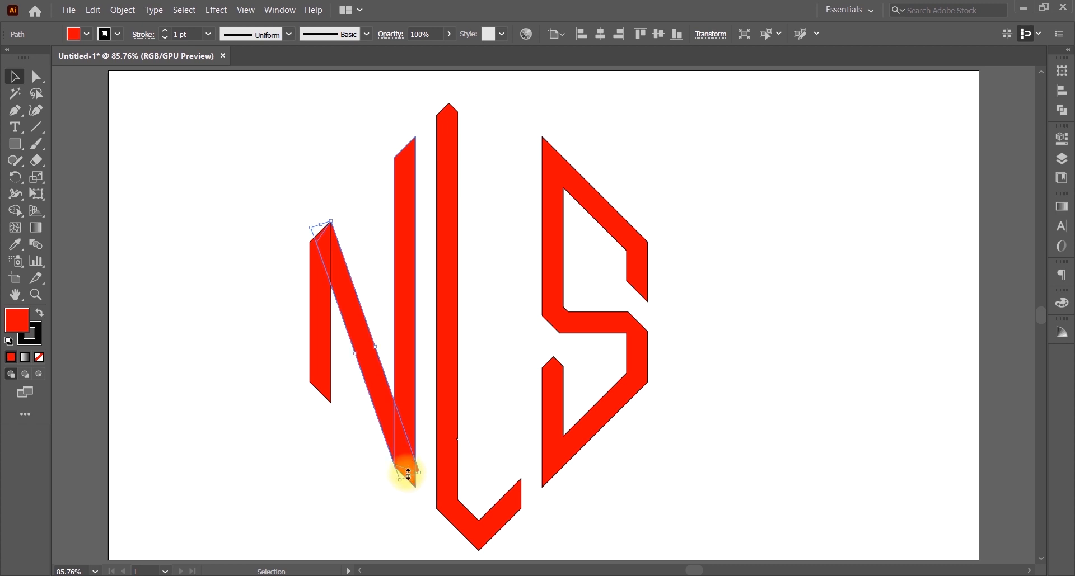
pyautogui.moveTo(408, 474); pyautogui.dragTo(409, 475)
pyautogui.click(165, 110)
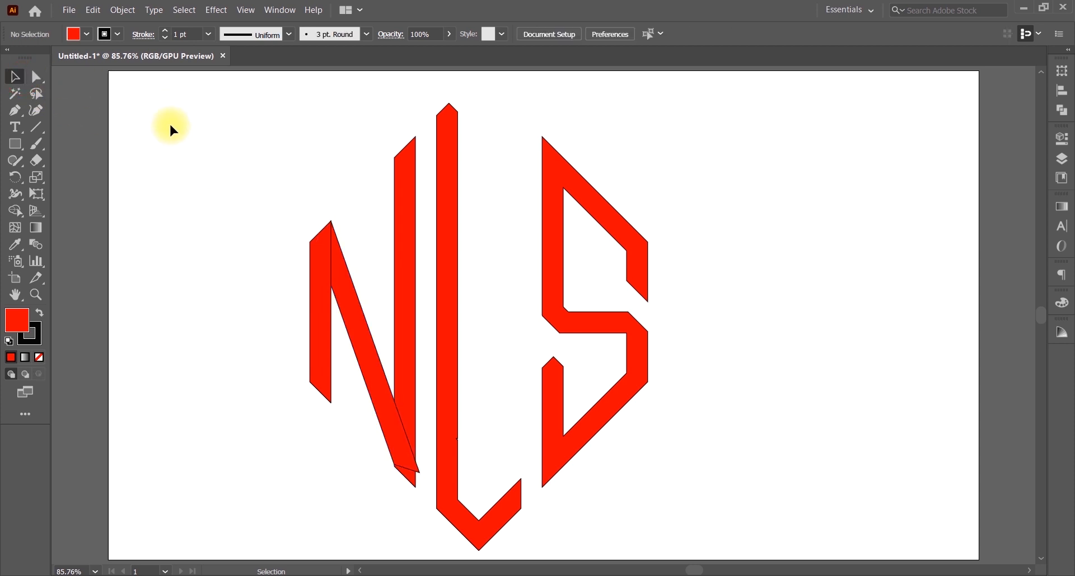
# Step: Nudge the diagonal's lower end slightly, zoom in on the N and reselect the diagonal
pyautogui.click(372, 359)
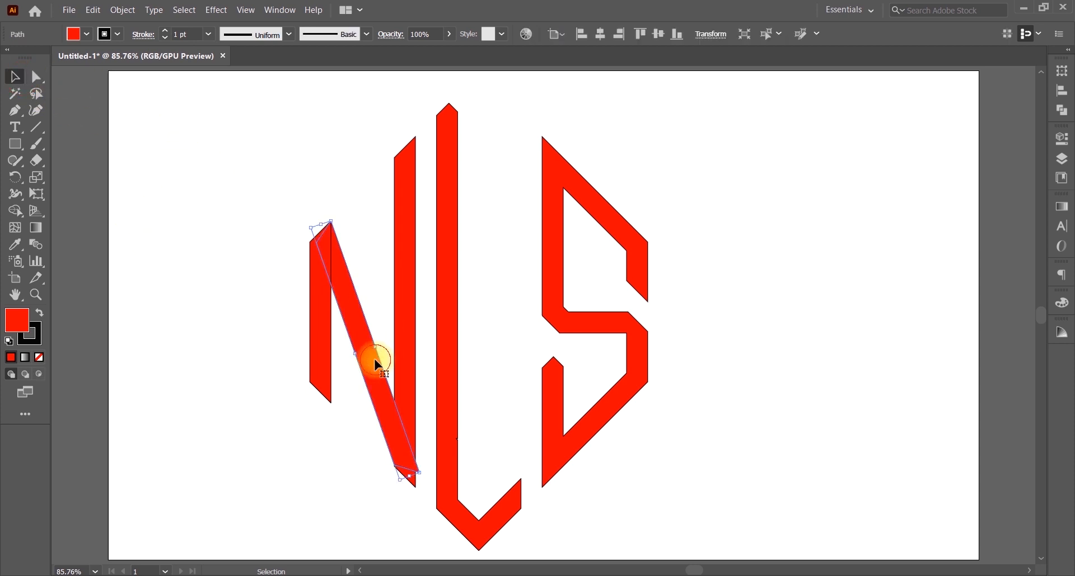
pyautogui.moveTo(408, 476); pyautogui.dragTo(418, 475)
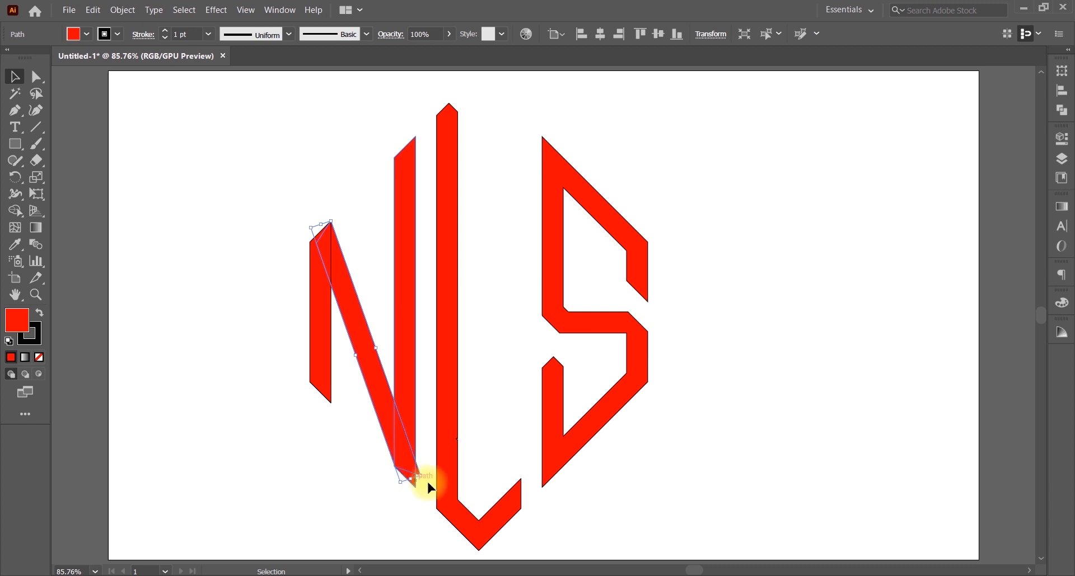
pyautogui.click(368, 468)
pyautogui.moveTo(231, 201); pyautogui.dragTo(401, 401)
pyautogui.hotkey('ctrl', '=')
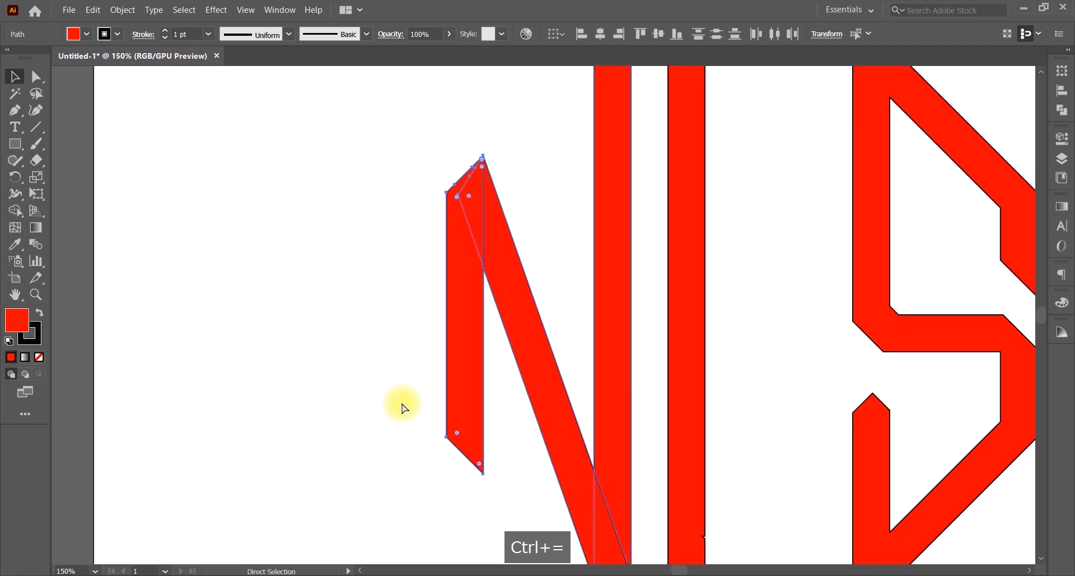
pyautogui.hotkey('ctrl', '=')
pyautogui.press('space')
pyautogui.click(506, 161)
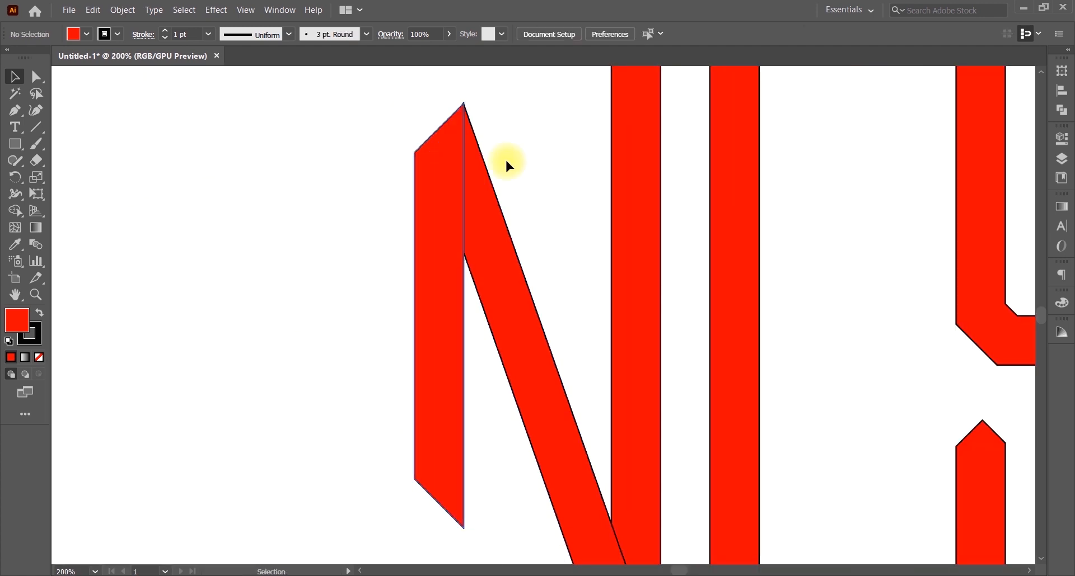
pyautogui.click(496, 207)
# Step: Rotate the diagonal's lower end slightly left, checking the fit in Outline view
pyautogui.click(15, 177)
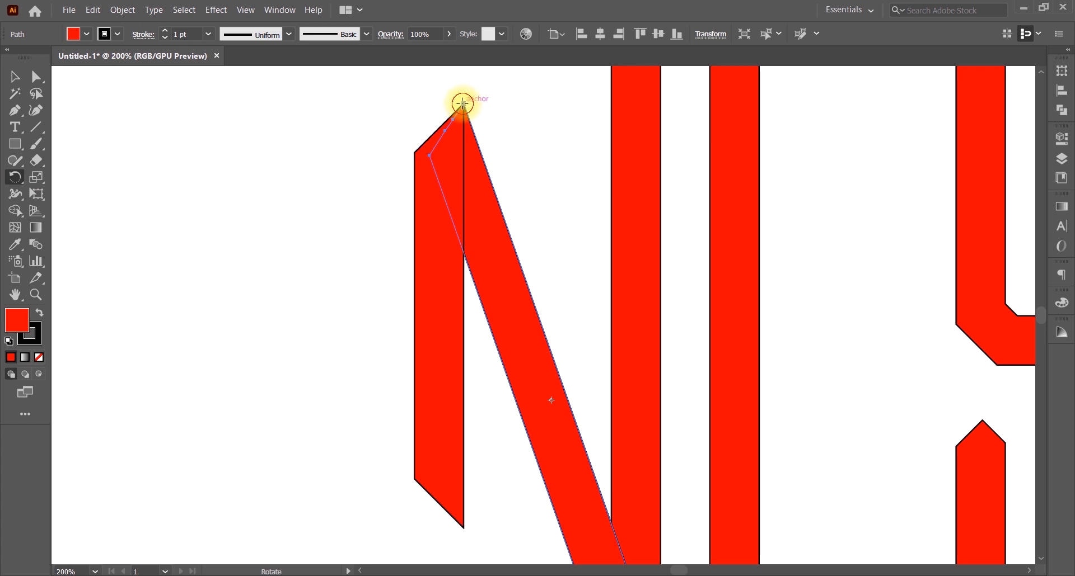
pyautogui.press('space')
pyautogui.moveTo(527, 266); pyautogui.dragTo(454, 82)
pyautogui.moveTo(618, 263); pyautogui.dragTo(534, 228)
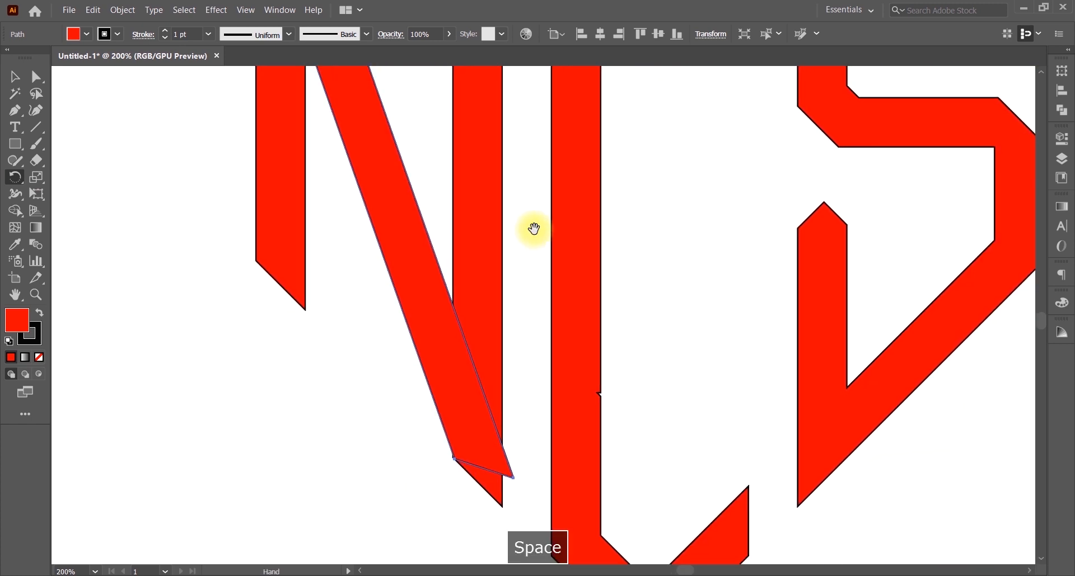
pyautogui.hotkey('ctrl', '=')
pyautogui.hotkey('ctrl', '=')
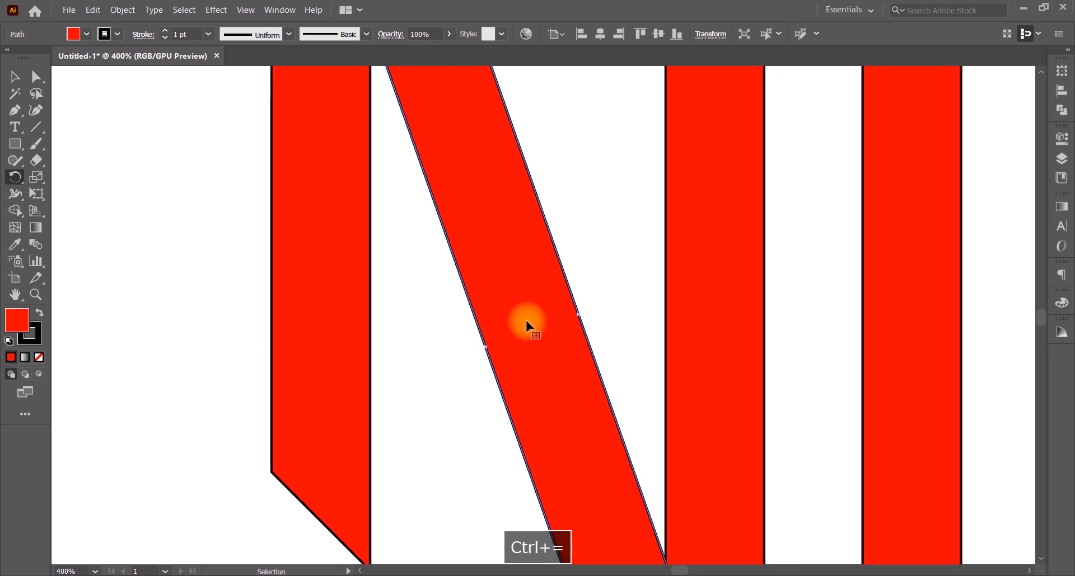
pyautogui.press('space')
pyautogui.moveTo(736, 435); pyautogui.dragTo(511, 33)
pyautogui.moveTo(515, 367); pyautogui.dragTo(480, 196)
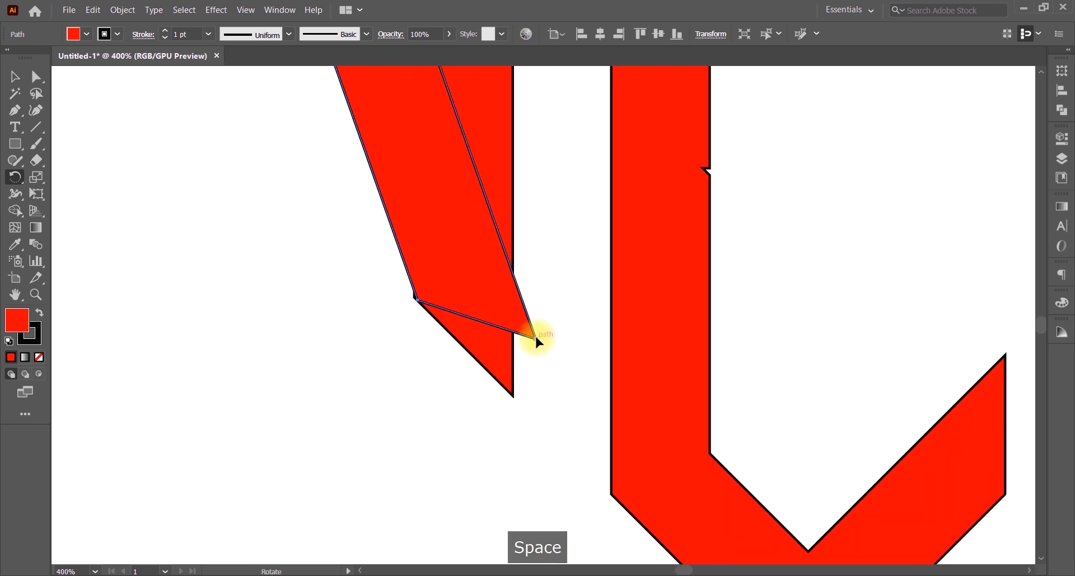
pyautogui.moveTo(532, 340); pyautogui.dragTo(522, 293)
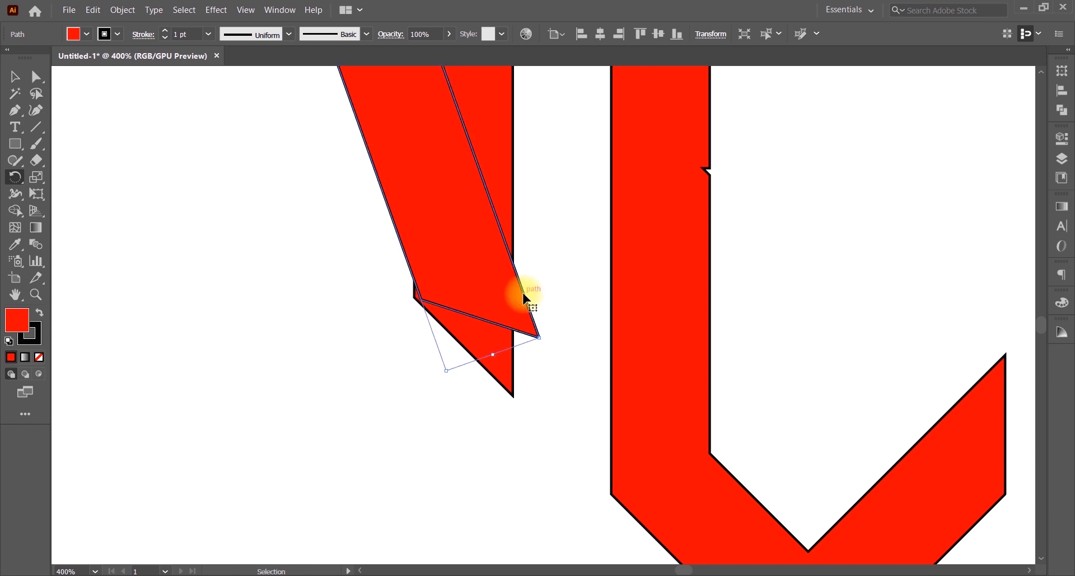
pyautogui.hotkey('ctrl', 'y')
pyautogui.moveTo(537, 338); pyautogui.dragTo(529, 334)
# Step: Rotate the diagonal's lower-right corner onto the right stem's edge, then restore Preview and fit the artboard
pyautogui.hotkey('ctrl', '=')
pyautogui.press('space')
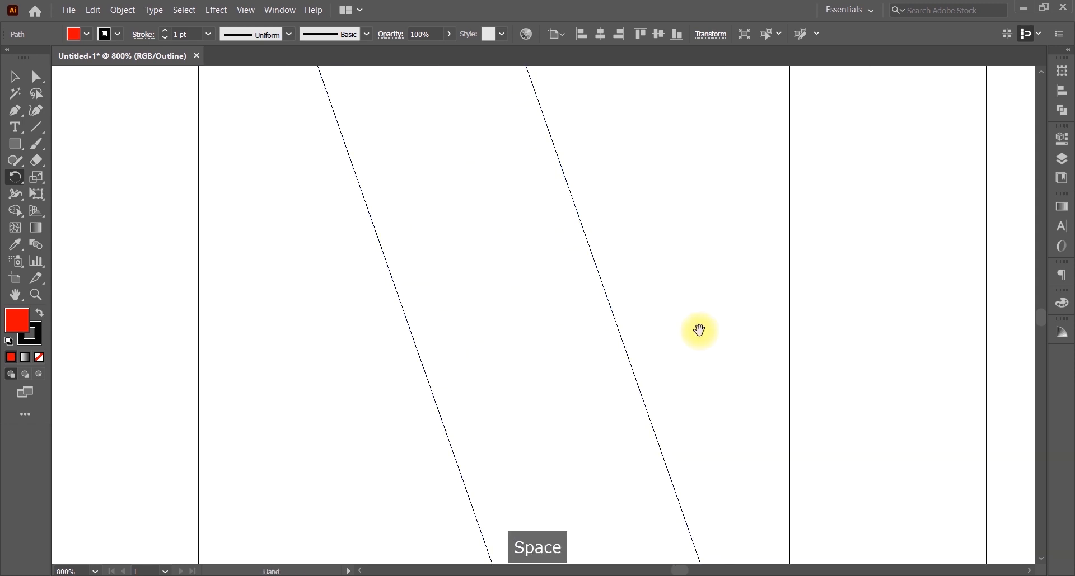
pyautogui.moveTo(698, 329); pyautogui.dragTo(595, 228)
pyautogui.moveTo(619, 355); pyautogui.dragTo(535, 211)
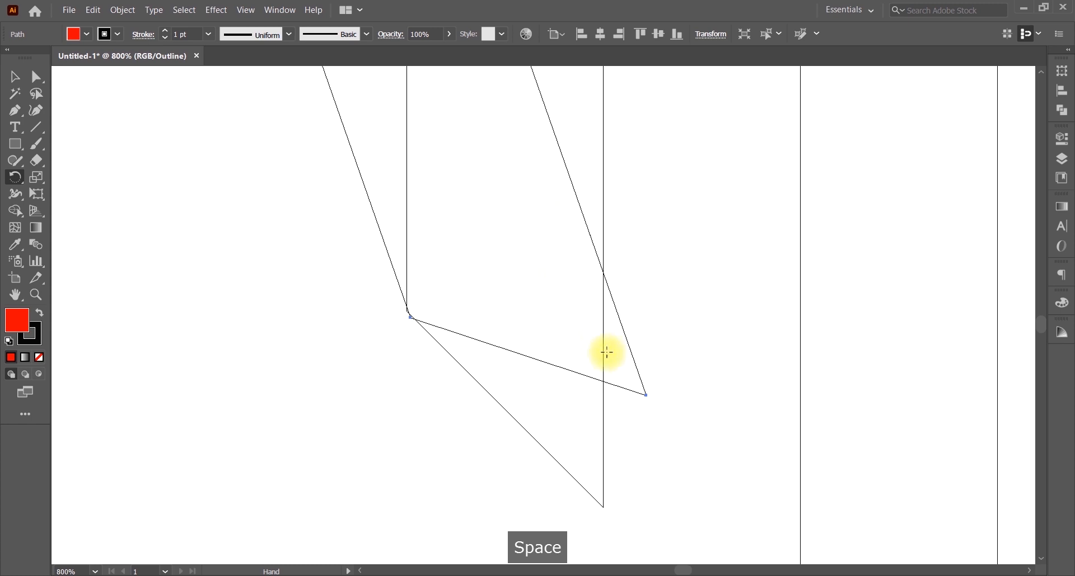
pyautogui.moveTo(644, 396); pyautogui.dragTo(625, 28)
pyautogui.hotkey('ctrl', '=')
pyautogui.moveTo(688, 504); pyautogui.dragTo(662, 136)
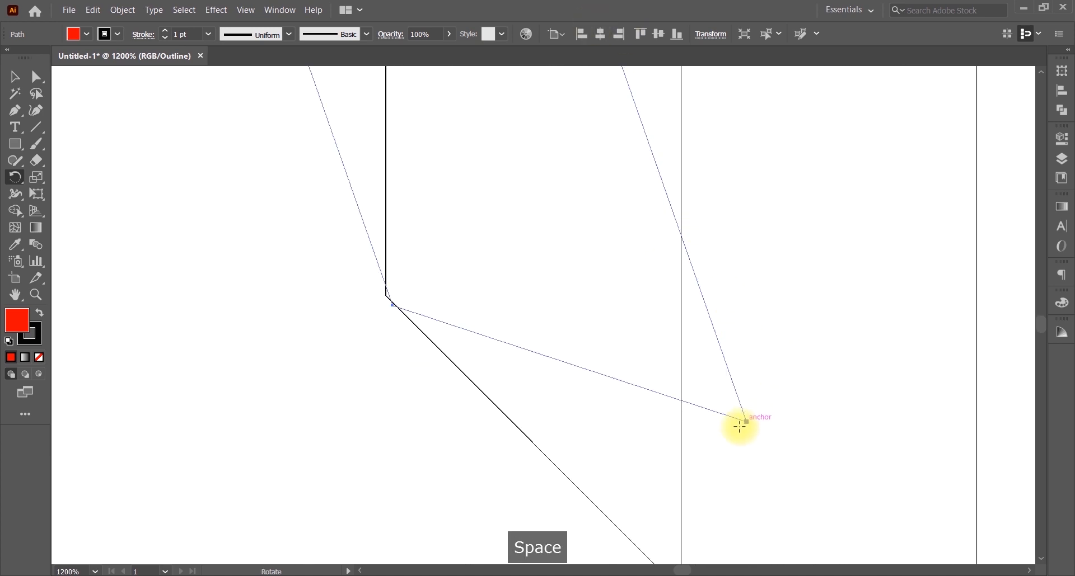
pyautogui.click(746, 422)
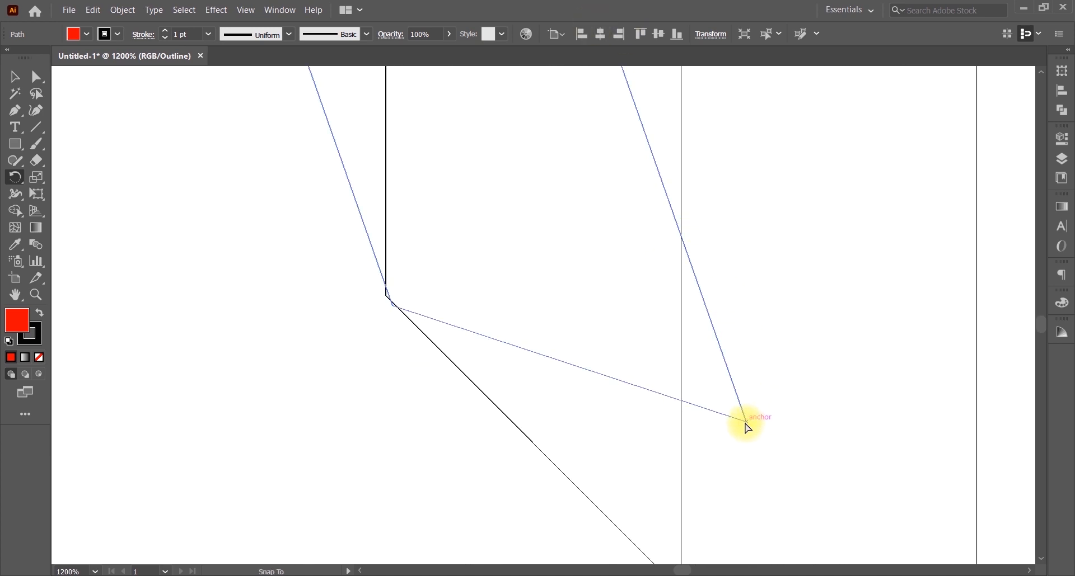
pyautogui.moveTo(746, 425); pyautogui.dragTo(745, 430)
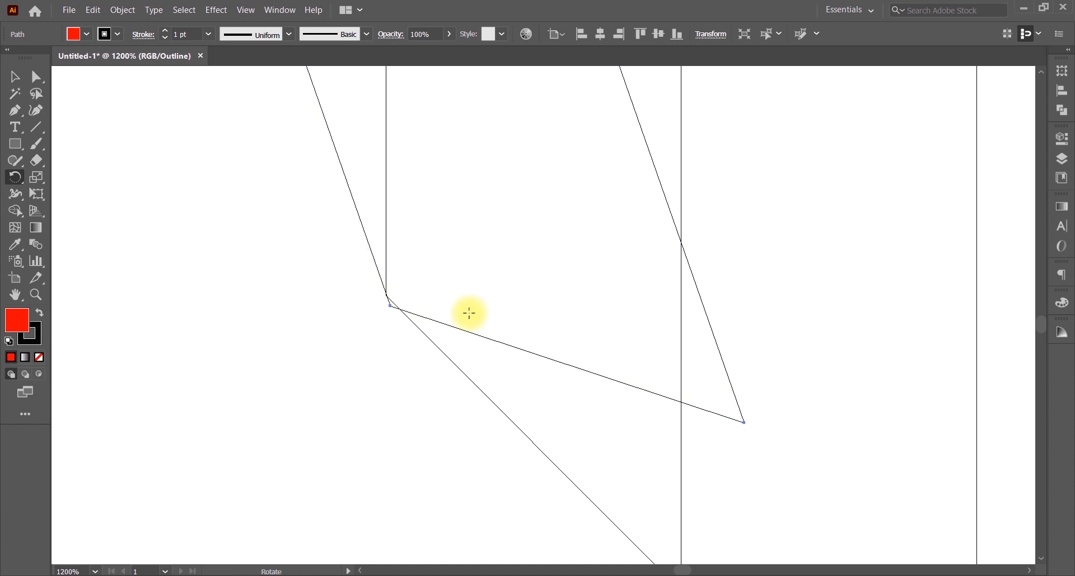
pyautogui.hotkey('ctrl', 'y')
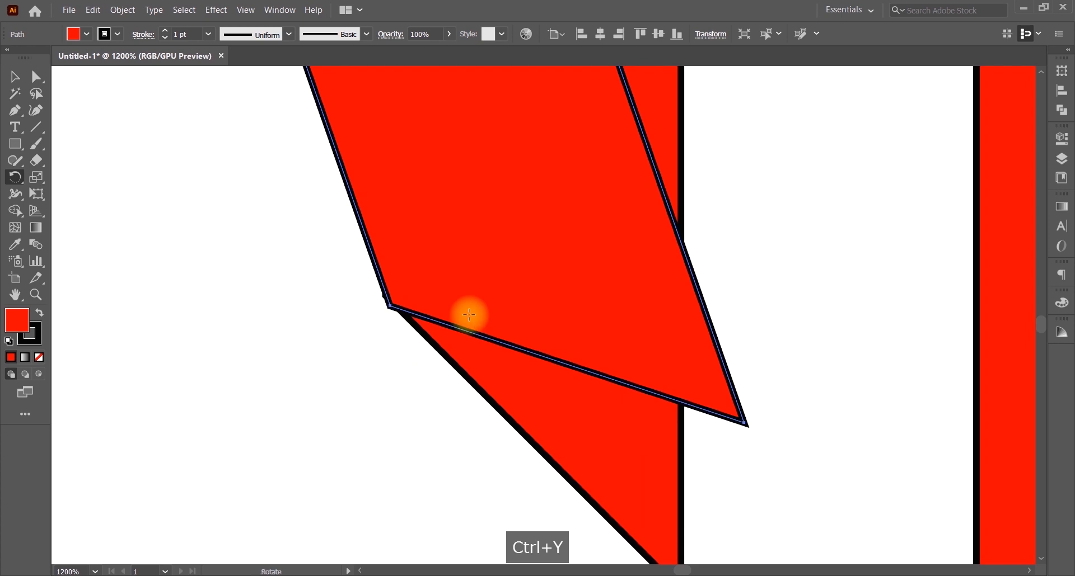
pyautogui.hotkey('ctrl', '0')
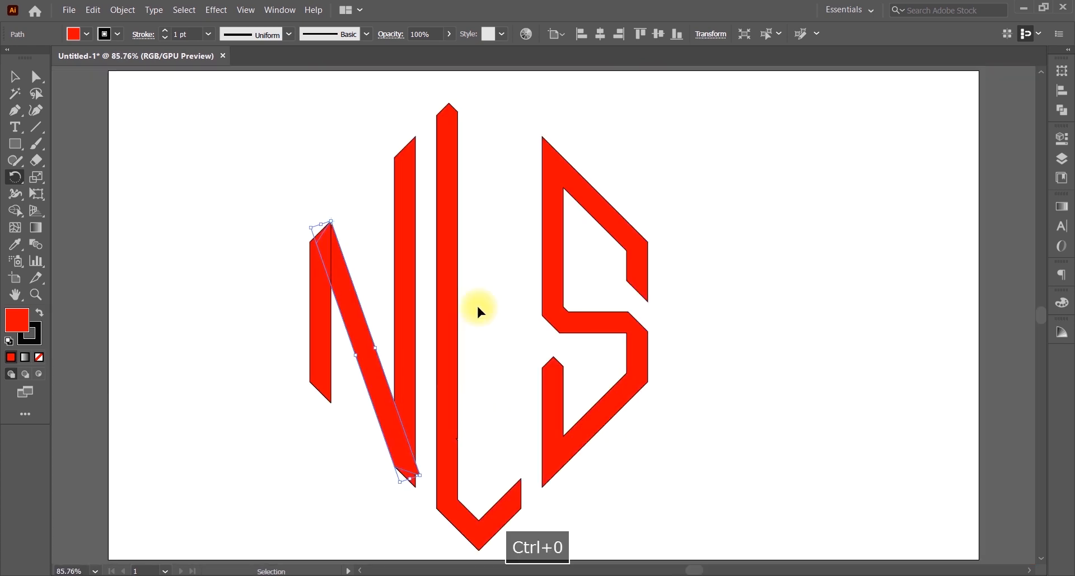
# Step: Merge the N's stems, diagonal and bottom tip into one shape with Shape Builder, deleting the leftover sliver
pyautogui.click(15, 76)
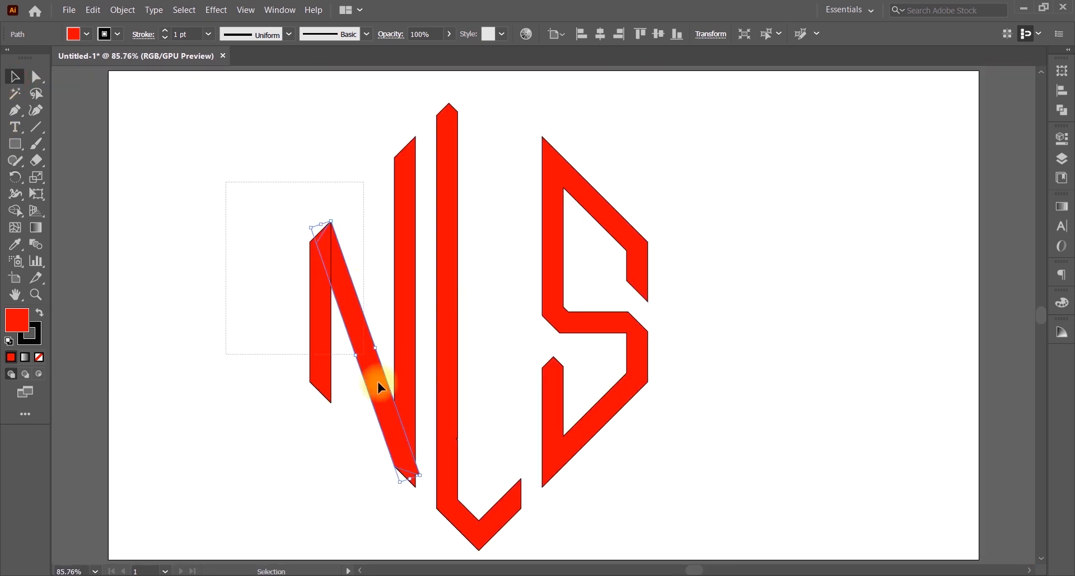
pyautogui.moveTo(410, 479); pyautogui.dragTo(411, 478)
pyautogui.click(15, 211)
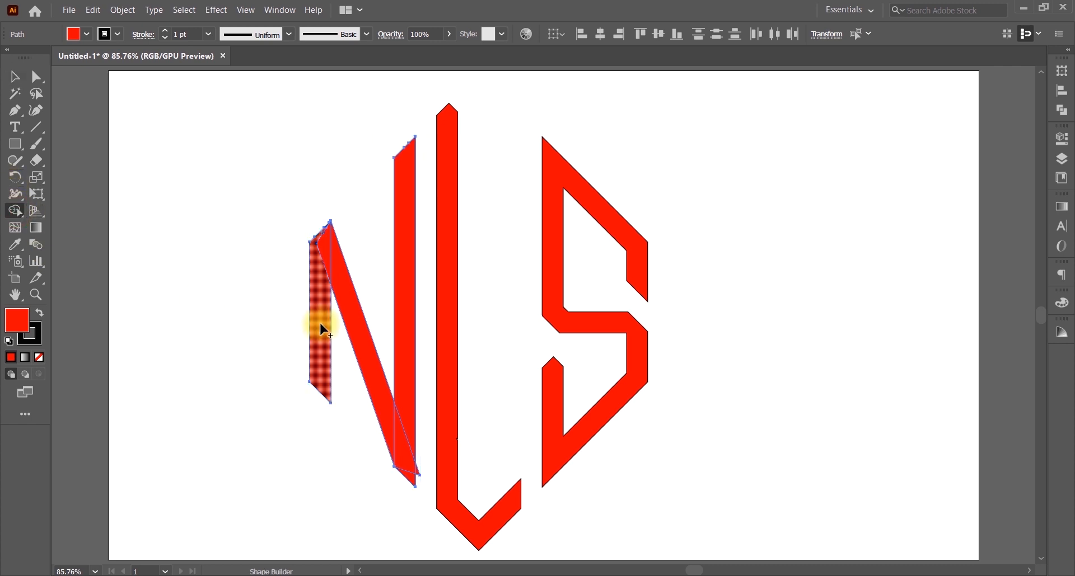
pyautogui.moveTo(329, 261)
pyautogui.mouseDown()
pyautogui.moveTo(401, 434)
pyautogui.moveTo(404, 422)
pyautogui.mouseUp()
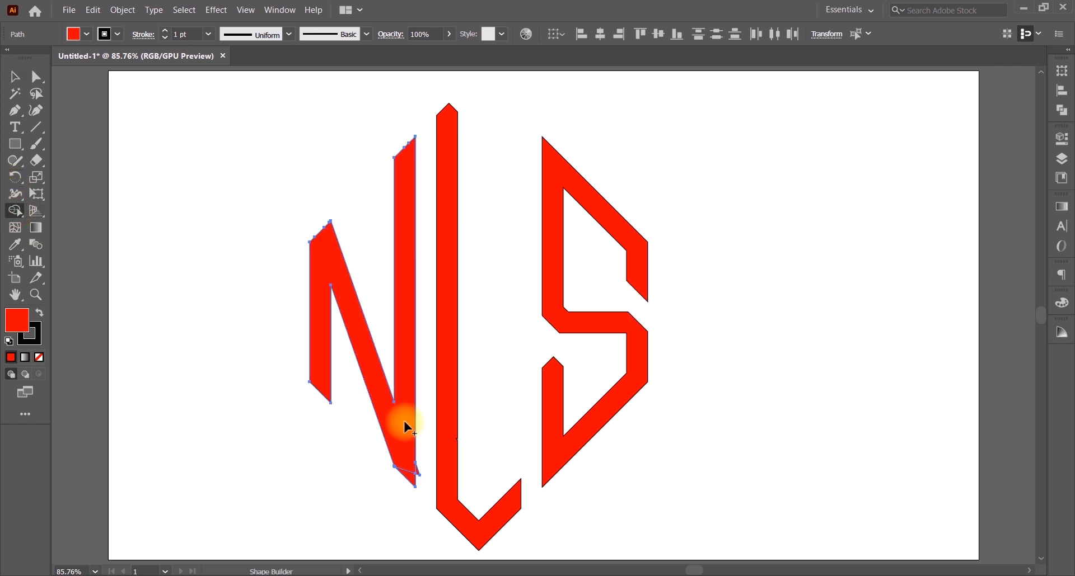
pyautogui.moveTo(410, 476); pyautogui.dragTo(420, 476)
pyautogui.keyDown('alt'); pyautogui.click(418, 473); pyautogui.keyUp('alt')
# Step: Select the N, L and S together and shift the monogram slightly right and up
pyautogui.click(15, 76)
pyautogui.click(180, 108)
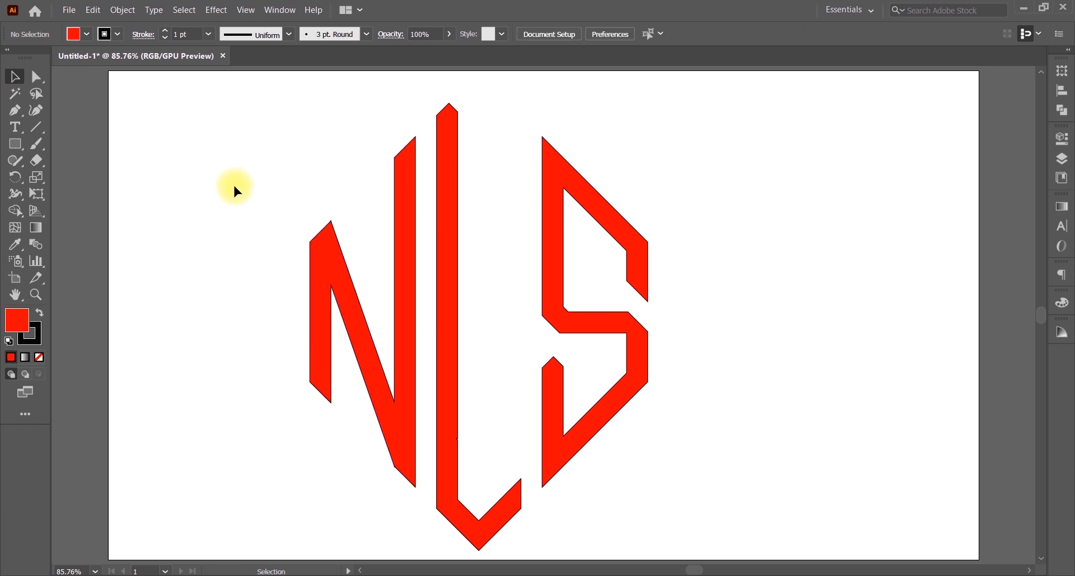
pyautogui.moveTo(233, 186); pyautogui.dragTo(754, 350)
pyautogui.moveTo(449, 257); pyautogui.dragTo(479, 250)
pyautogui.click(798, 223)
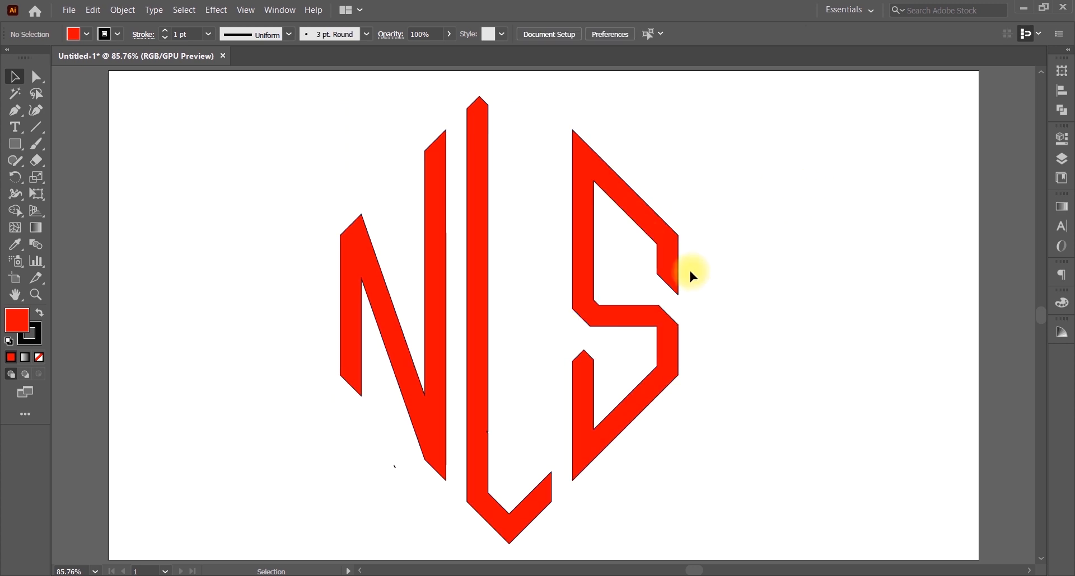
# Step: Create vertical text in capitals reading ENTERPRISES with the Vertical Type tool
pyautogui.click(14, 126)
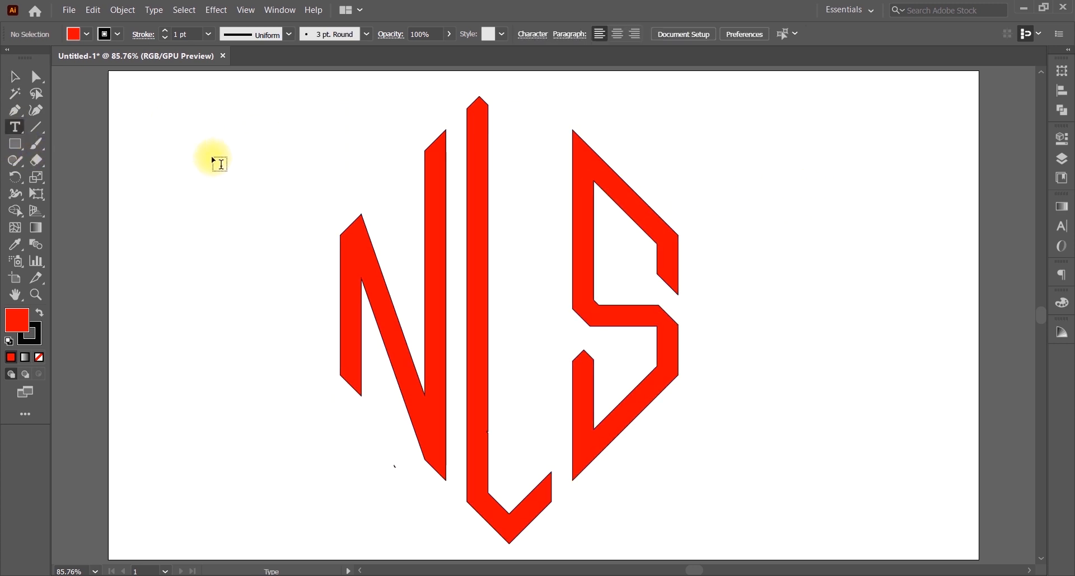
pyautogui.click(213, 157)
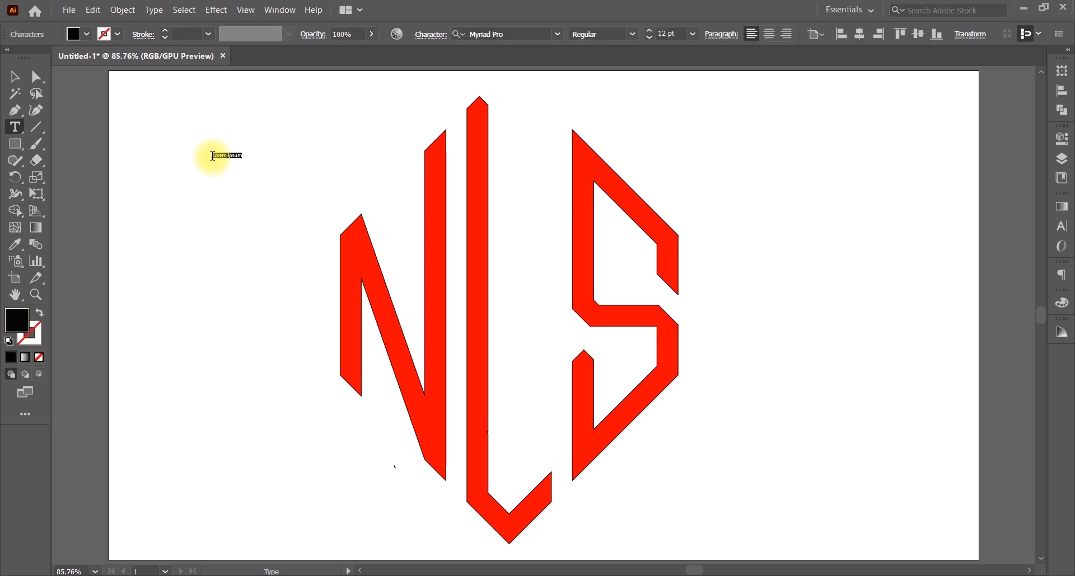
pyautogui.hotkey('ctrl', 'z')
pyautogui.moveTo(15, 126); pyautogui.dragTo(101, 182)
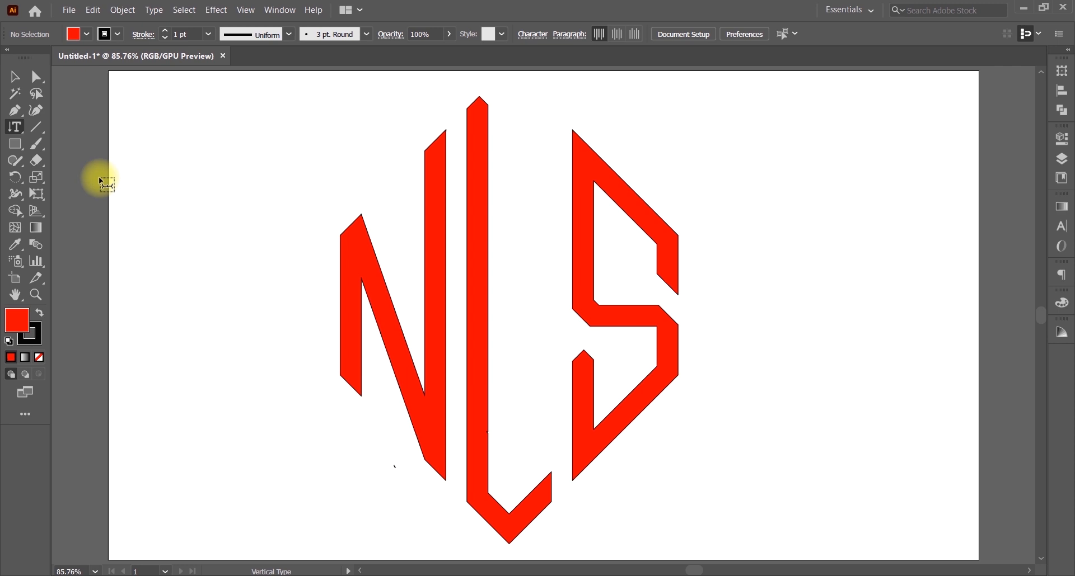
pyautogui.click(189, 140)
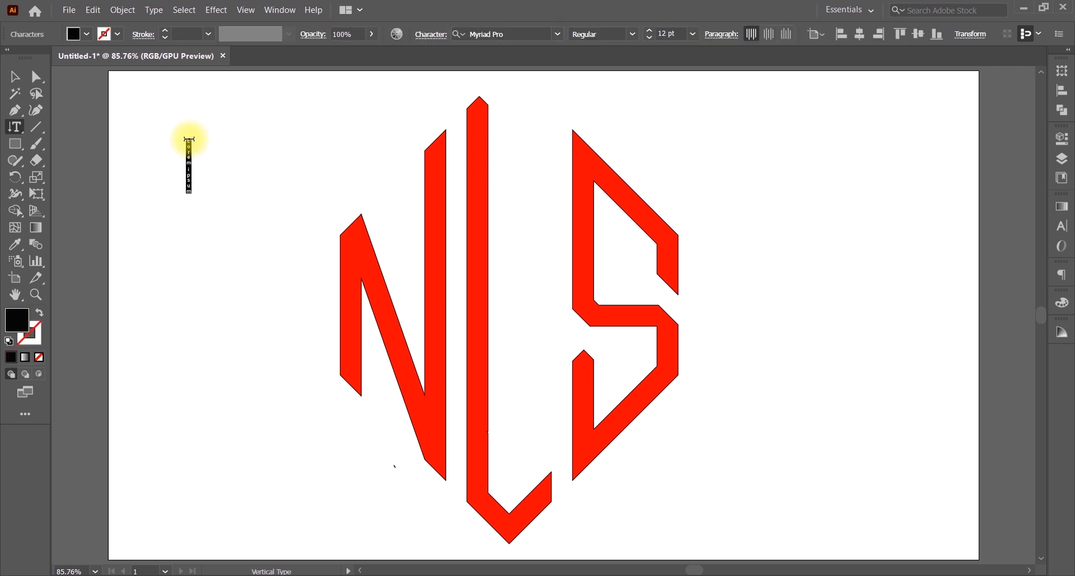
pyautogui.press('capslock')
pyautogui.write('NTERPRISES')
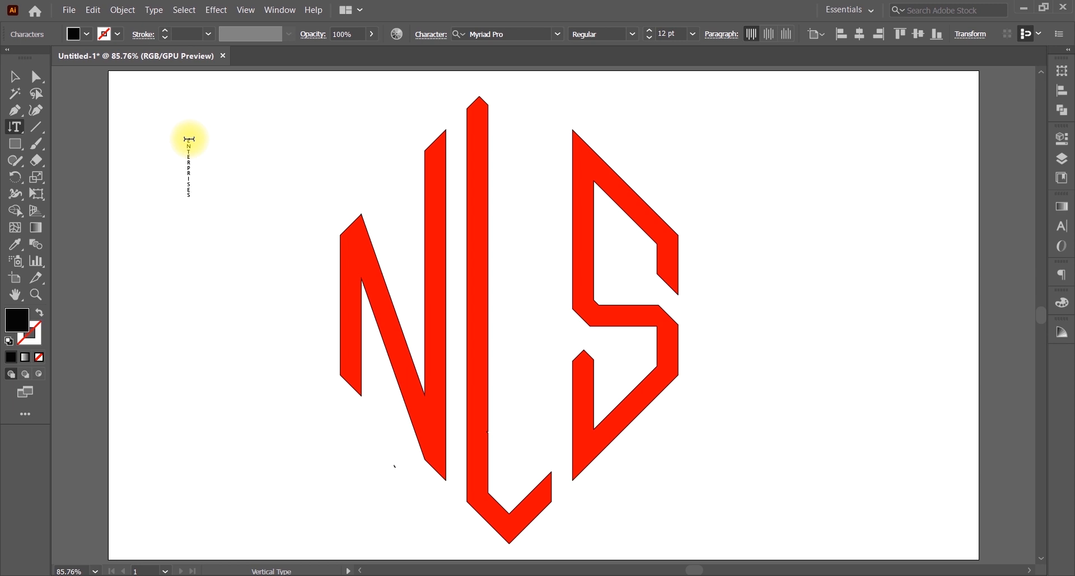
# Step: Move the ENTERPRISES text between the L and S and enlarge it to fill the gap
pyautogui.click(1061, 227)
pyautogui.click(15, 77)
pyautogui.moveTo(189, 154); pyautogui.dragTo(526, 242)
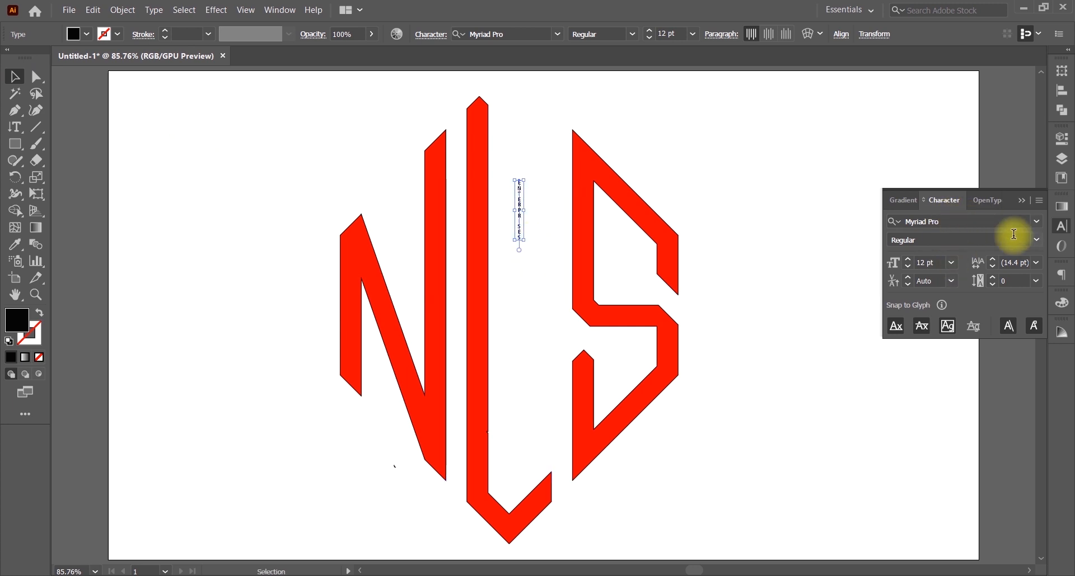
pyautogui.moveTo(909, 263); pyautogui.dragTo(909, 263)
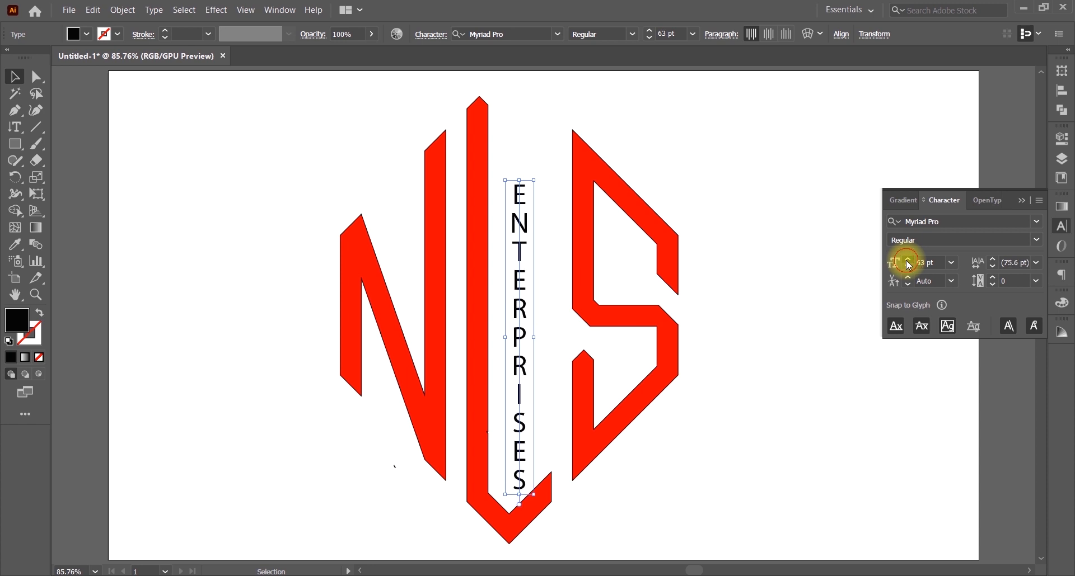
pyautogui.moveTo(517, 344); pyautogui.dragTo(525, 273)
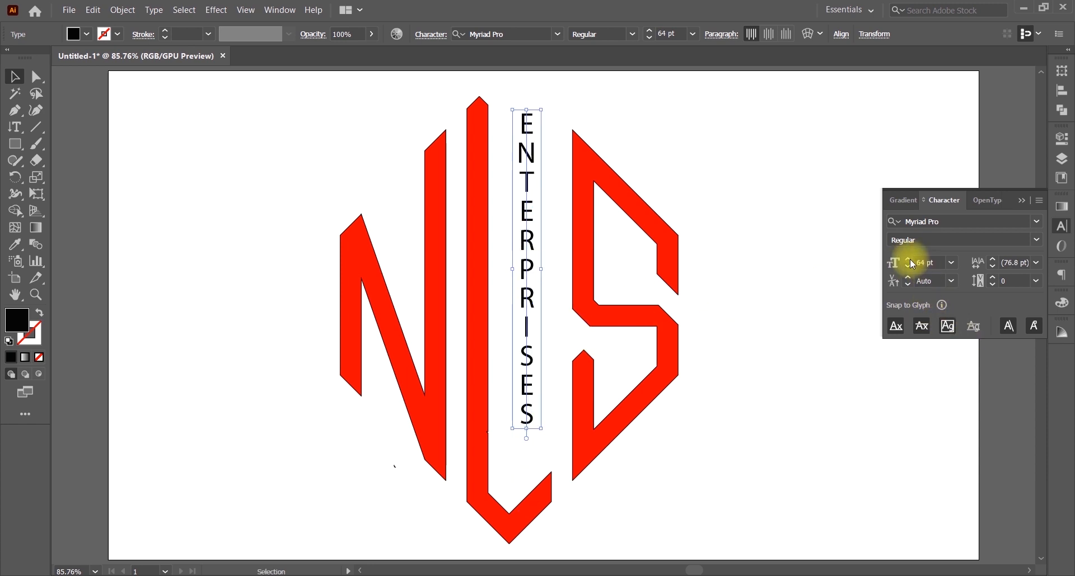
pyautogui.moveTo(908, 259); pyautogui.dragTo(908, 271)
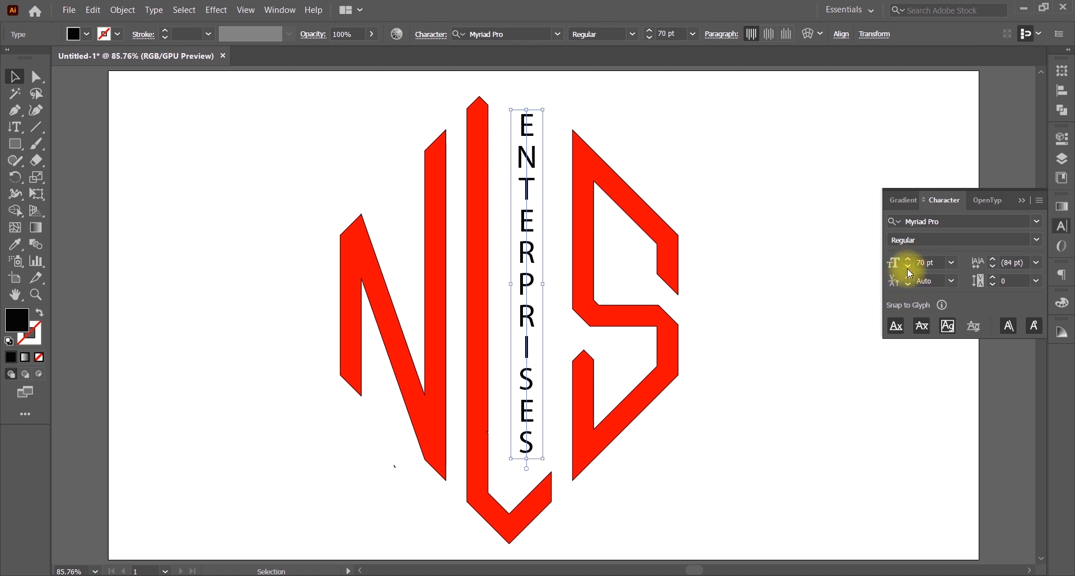
# Step: Change the ENTERPRISES font to Acumin Variable Concept Wide UltraBlack from the font list
pyautogui.click(1036, 221)
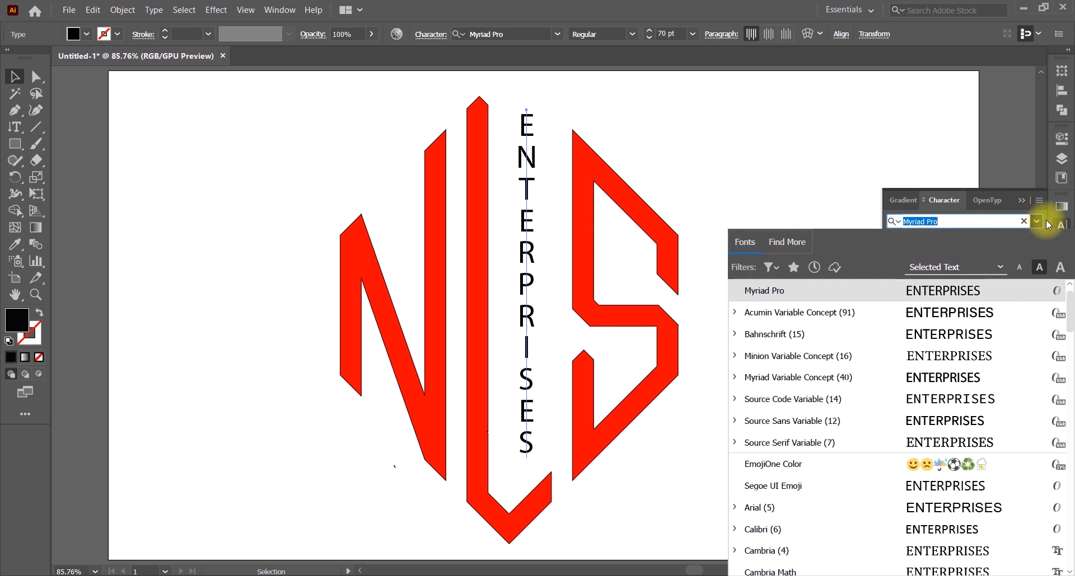
pyautogui.click(734, 313)
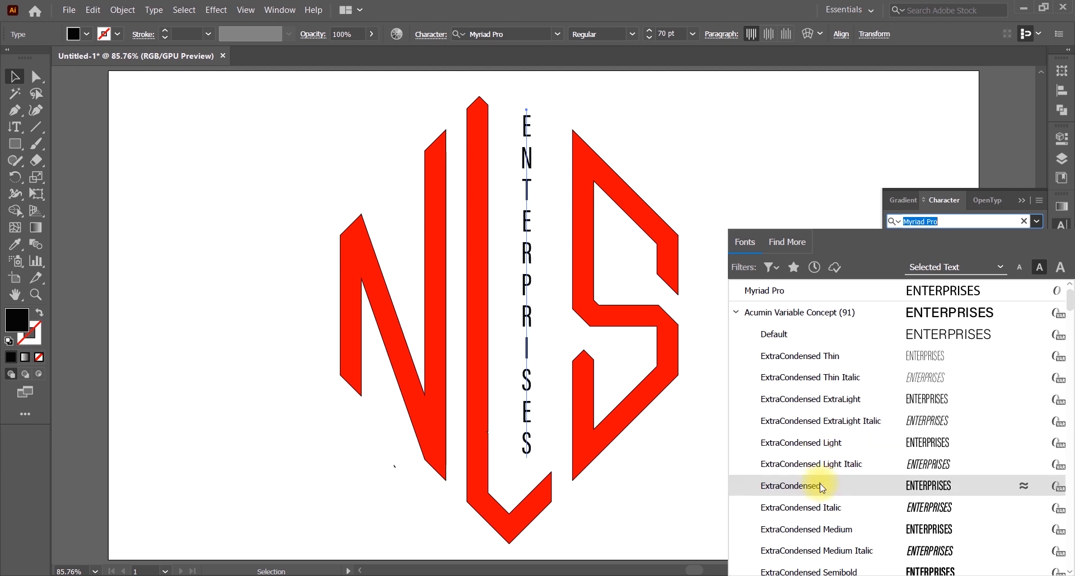
pyautogui.scroll(-1, 807, 526)
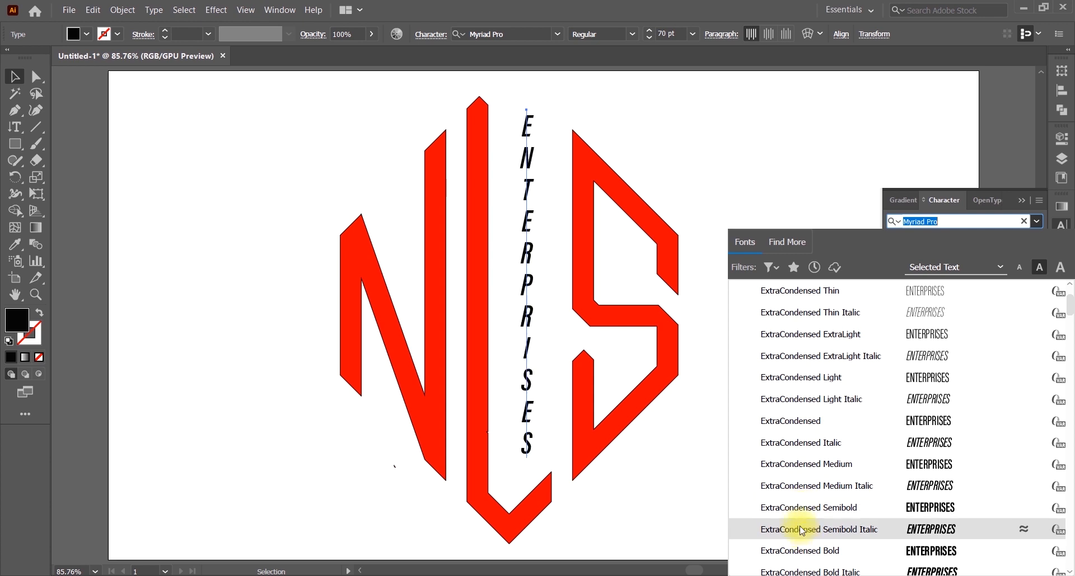
pyautogui.scroll(-3, 801, 531)
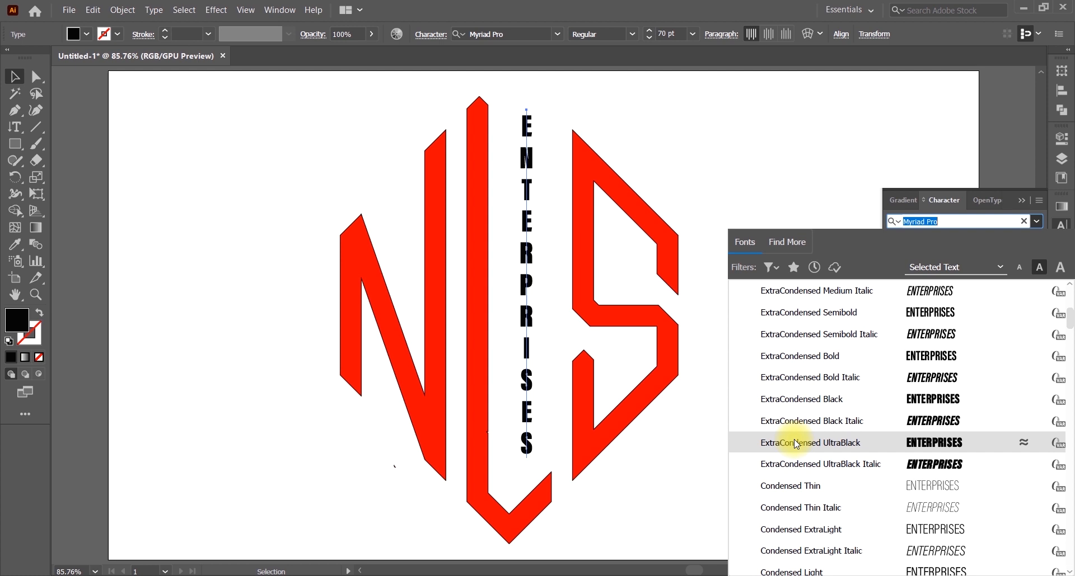
pyautogui.scroll(-1, 794, 442)
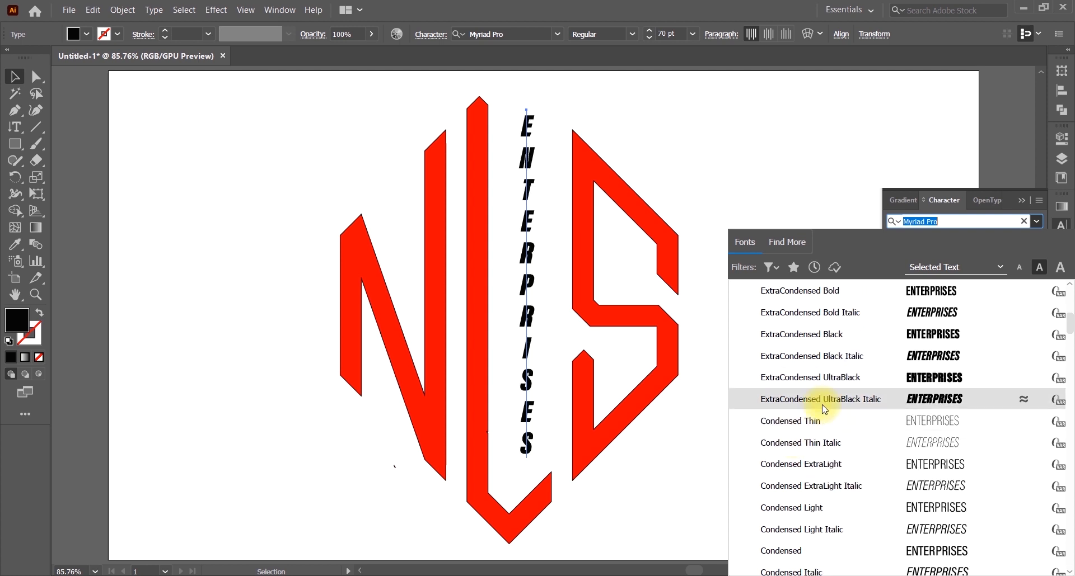
pyautogui.scroll(-6, 823, 412)
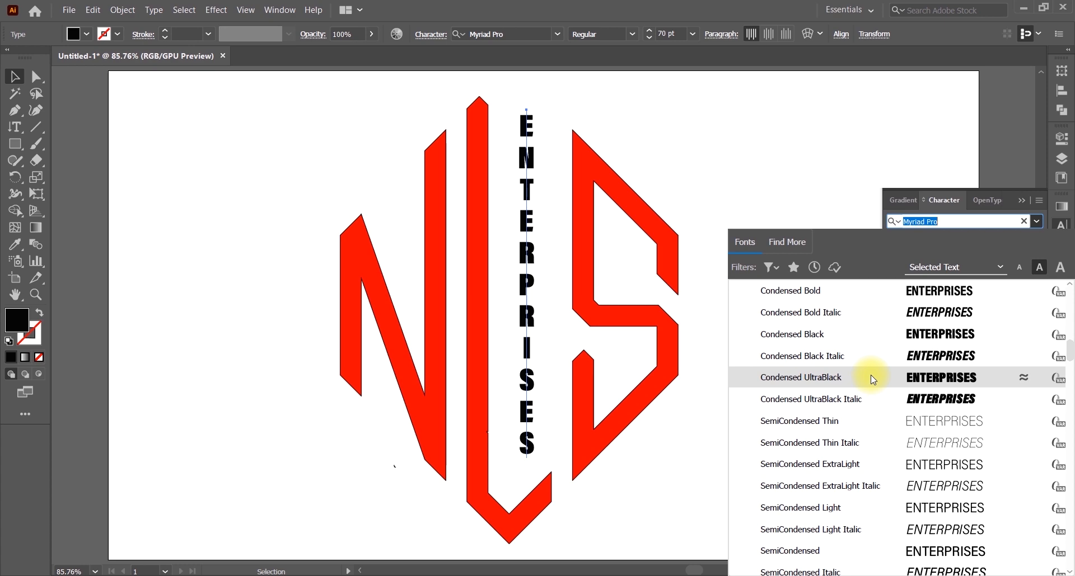
pyautogui.scroll(-4, 873, 380)
pyautogui.scroll(-6, 876, 503)
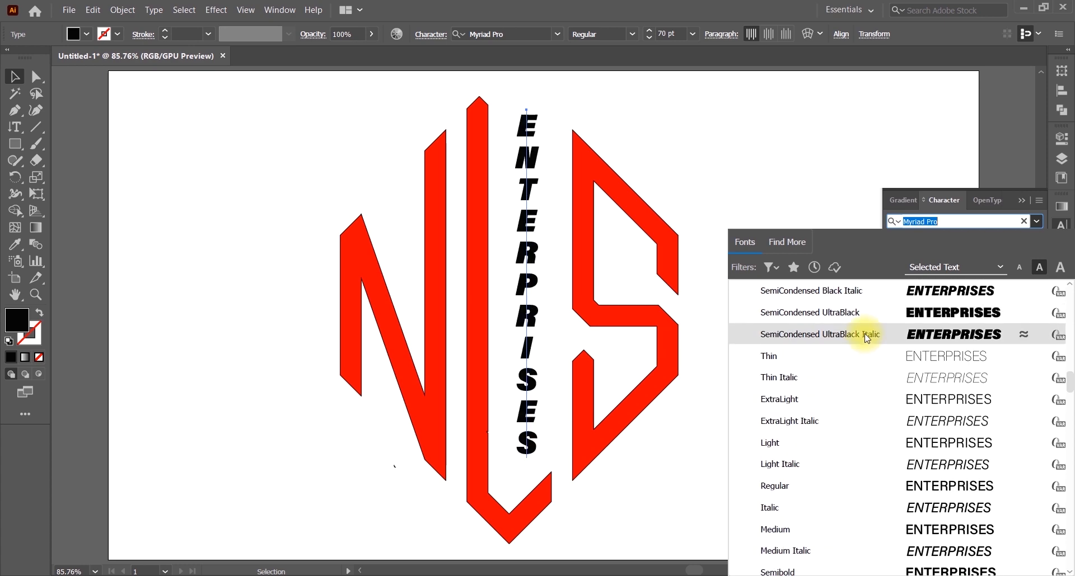
pyautogui.scroll(-7, 867, 504)
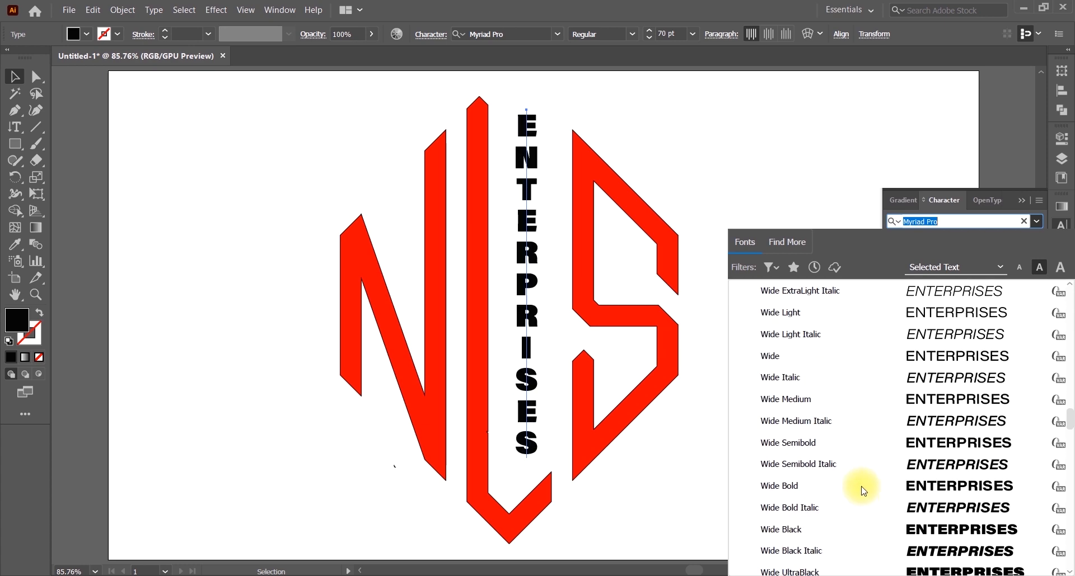
pyautogui.scroll(4, 883, 432)
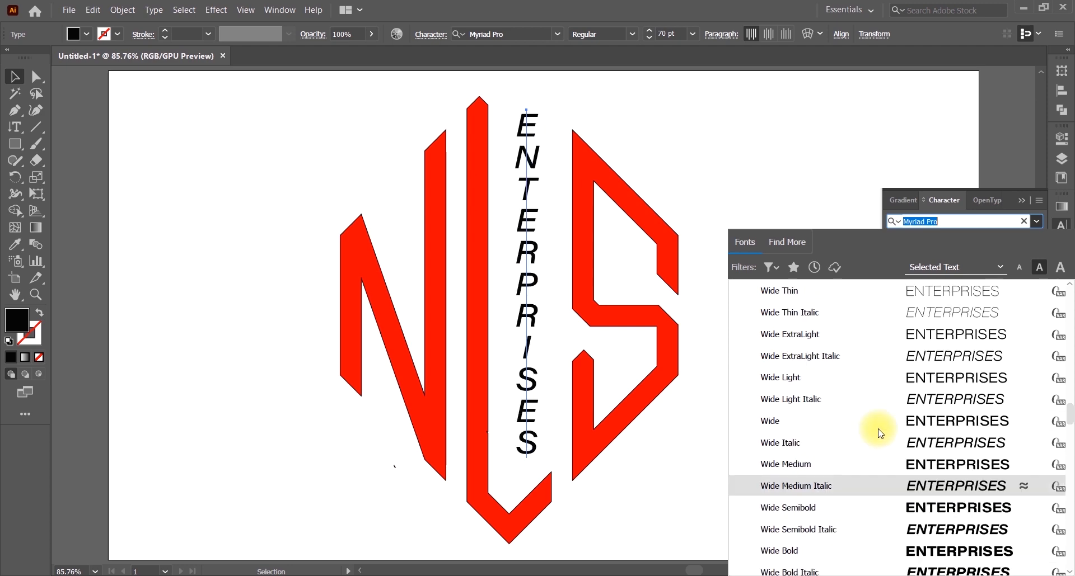
pyautogui.scroll(-9, 879, 342)
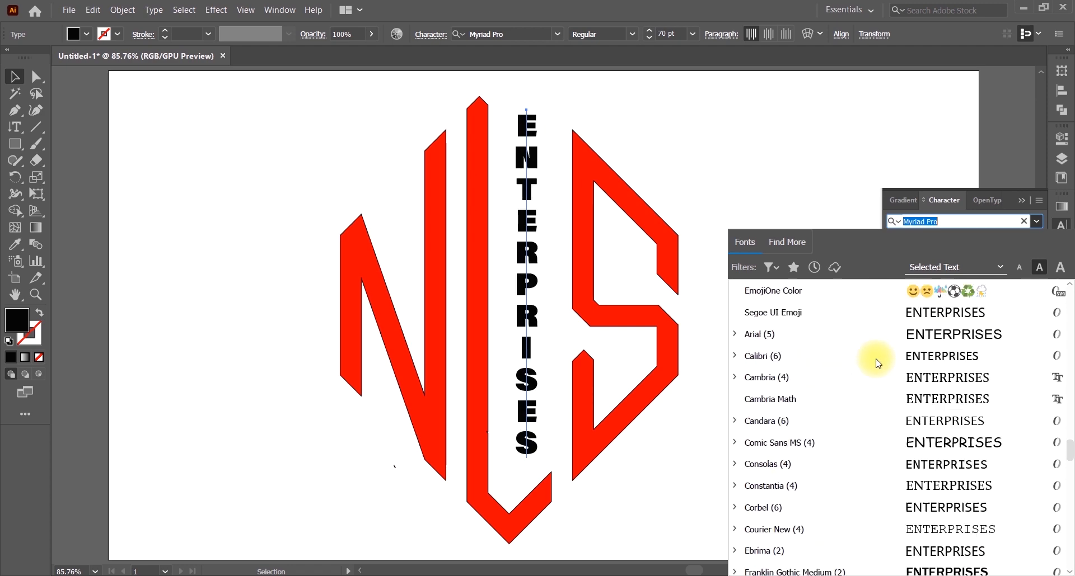
pyautogui.scroll(4, 875, 361)
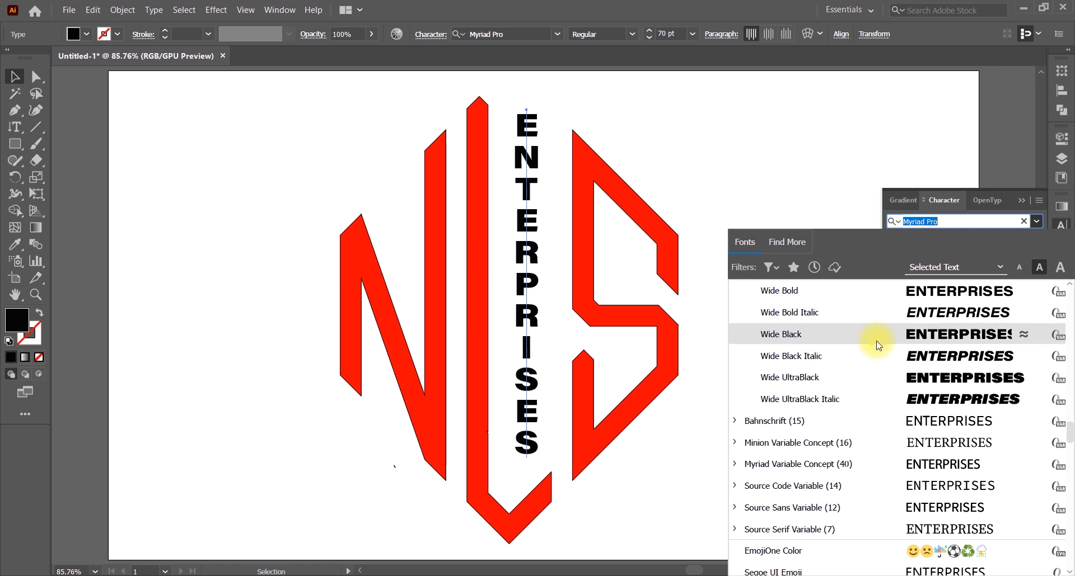
pyautogui.scroll(1, 889, 351)
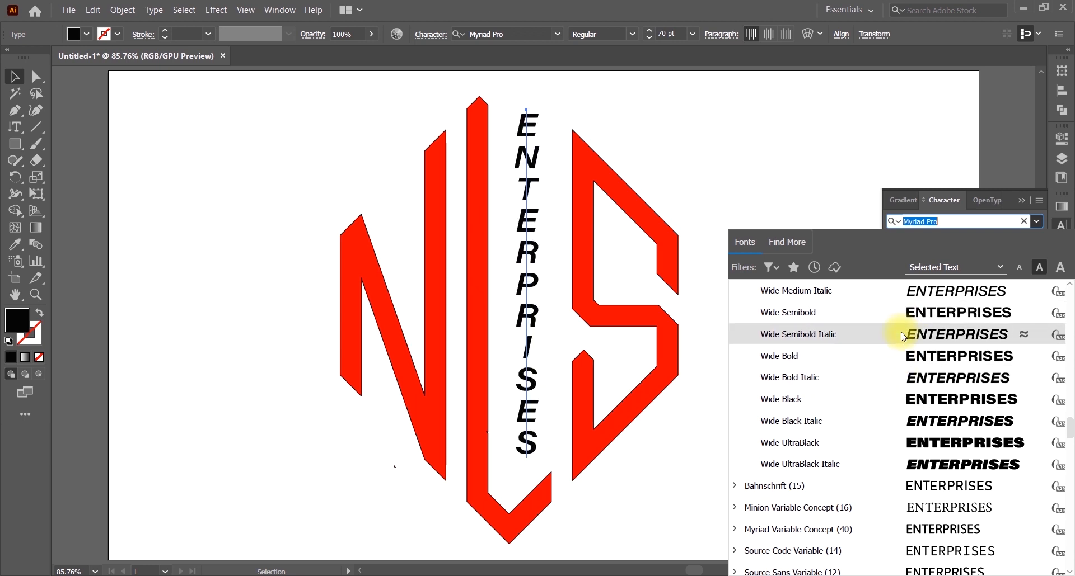
pyautogui.click(858, 437)
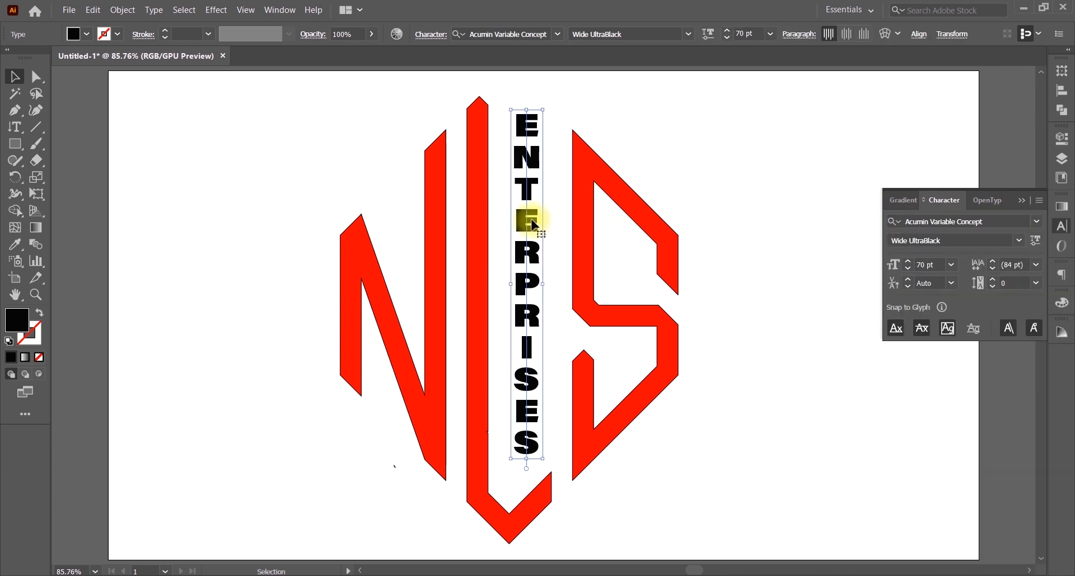
# Step: Expand ENTERPRISES into outlines, stretch it taller and shift it slightly left
pyautogui.click(122, 10)
pyautogui.click(168, 150)
pyautogui.click(508, 374)
pyautogui.moveTo(526, 455); pyautogui.dragTo(527, 477)
pyautogui.moveTo(529, 238)
pyautogui.mouseDown()
pyautogui.moveTo(517, 238)
pyautogui.moveTo(528, 233)
pyautogui.mouseUp()
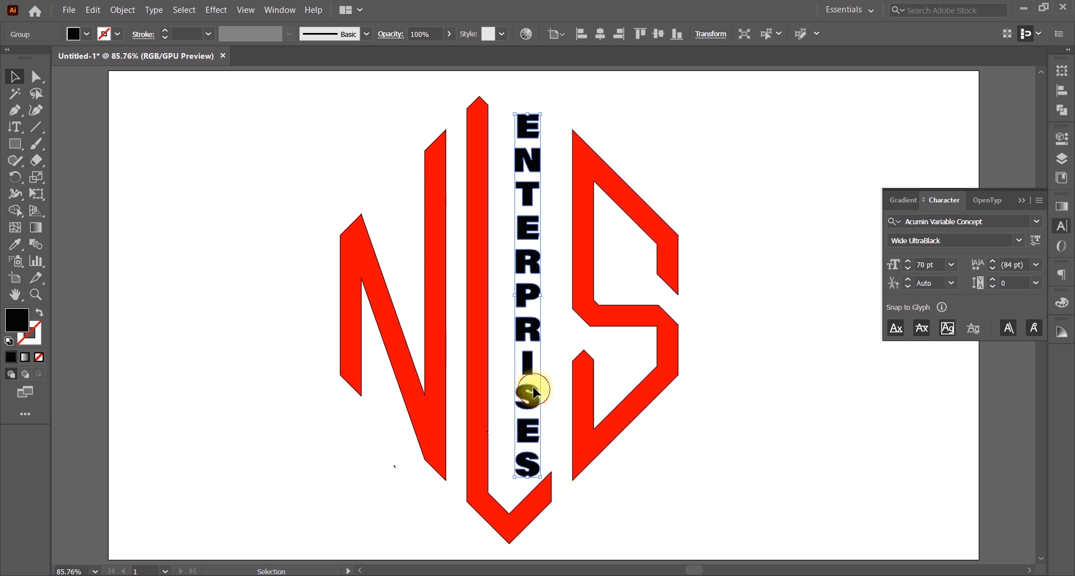
pyautogui.click(755, 180)
# Step: Draw two black lines extending the S's and N's top diagonals so they cross above the L
pyautogui.click(36, 127)
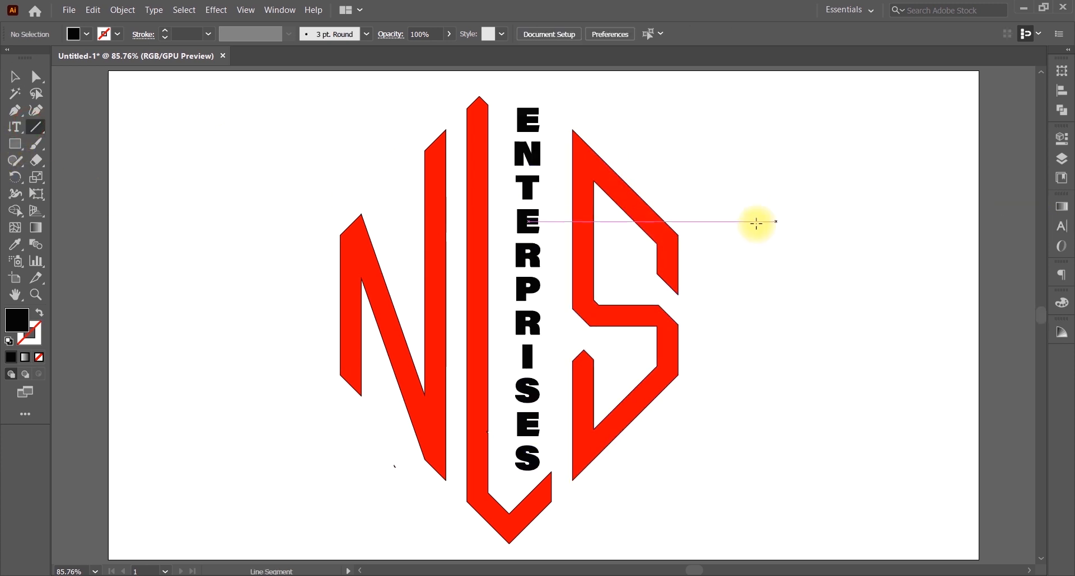
pyautogui.moveTo(678, 235); pyautogui.dragTo(486, 156)
pyautogui.click(110, 34)
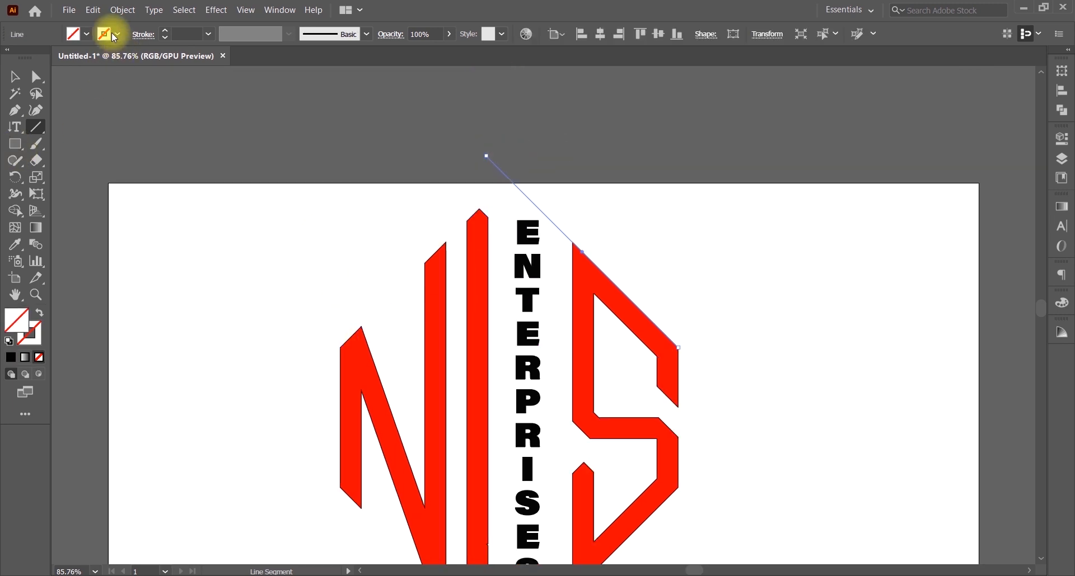
pyautogui.click(54, 62)
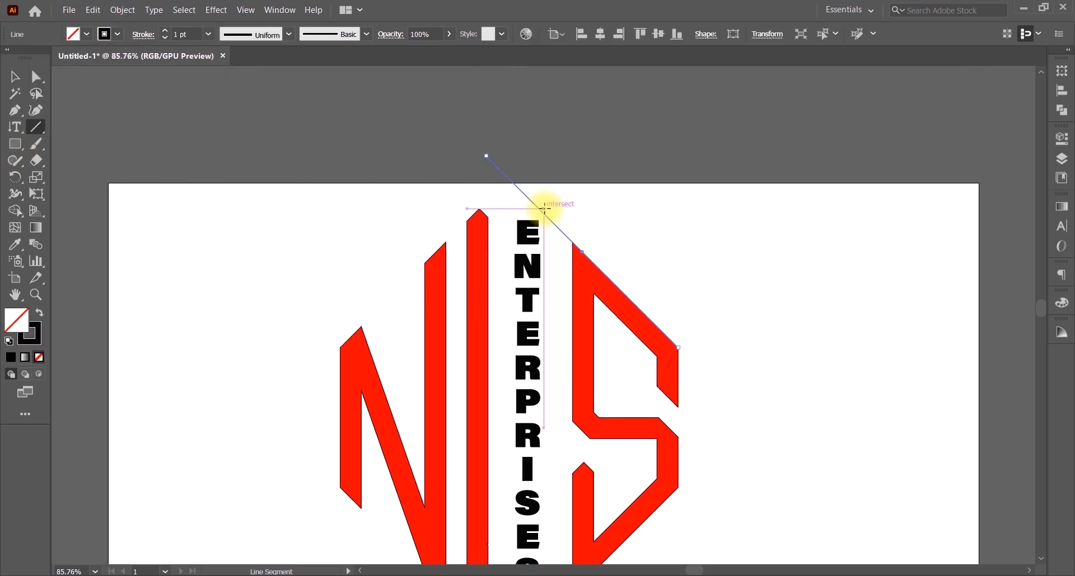
pyautogui.moveTo(340, 347); pyautogui.dragTo(542, 147)
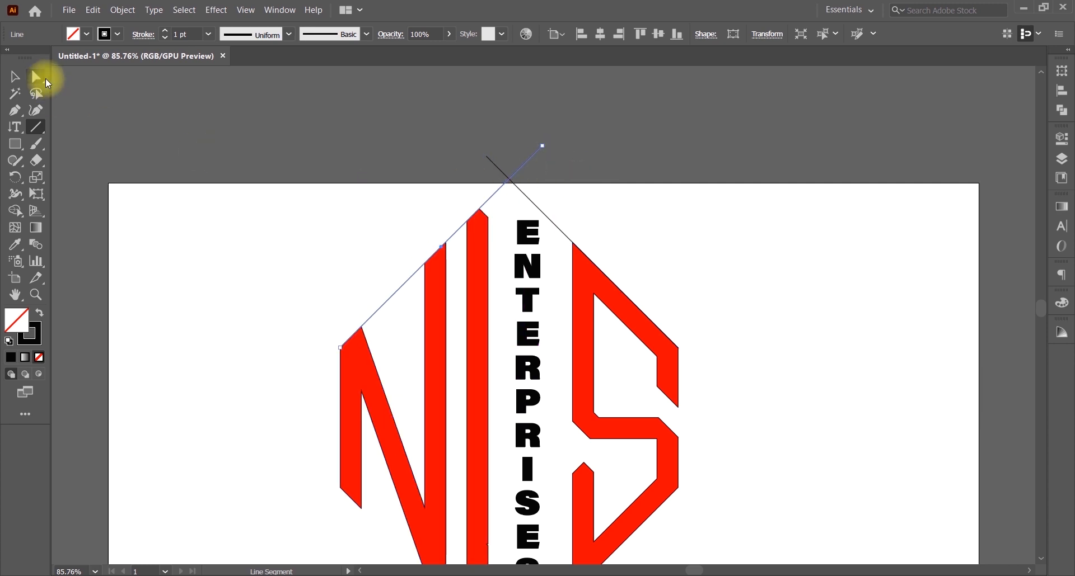
pyautogui.click(15, 77)
pyautogui.click(801, 310)
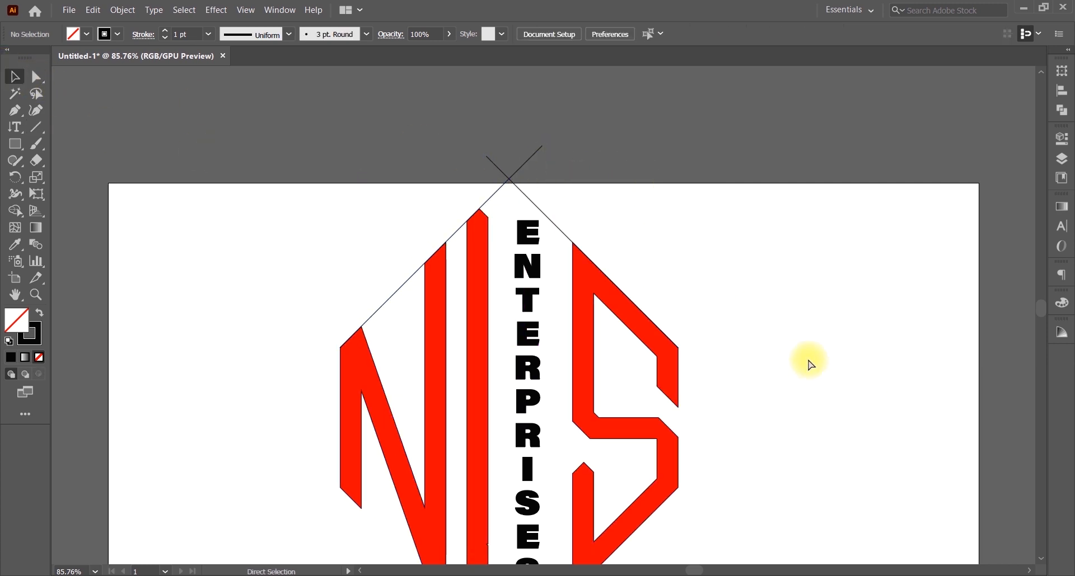
# Step: Zoom in on the top of the monogram and move ENTERPRISES slightly up
pyautogui.hotkey('ctrl', '0')
pyautogui.press('space')
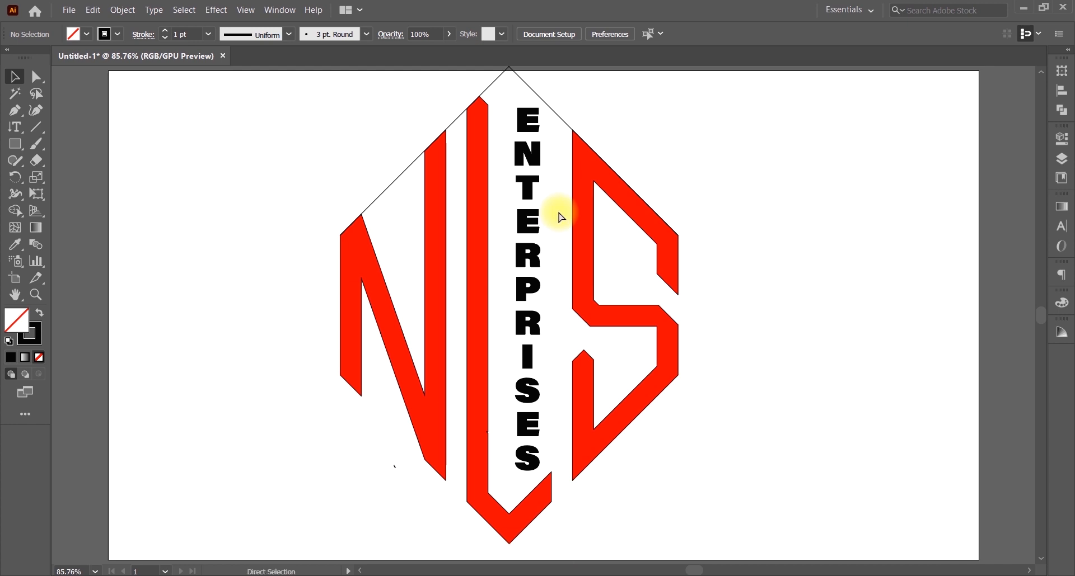
pyautogui.hotkey('ctrl', '+')
pyautogui.hotkey('ctrl', '+')
pyautogui.press('space')
pyautogui.moveTo(557, 216); pyautogui.dragTo(562, 479)
pyautogui.moveTo(527, 308)
pyautogui.mouseDown()
pyautogui.moveTo(528, 288)
pyautogui.moveTo(531, 305)
pyautogui.moveTo(539, 287)
pyautogui.moveTo(540, 305)
pyautogui.mouseUp()
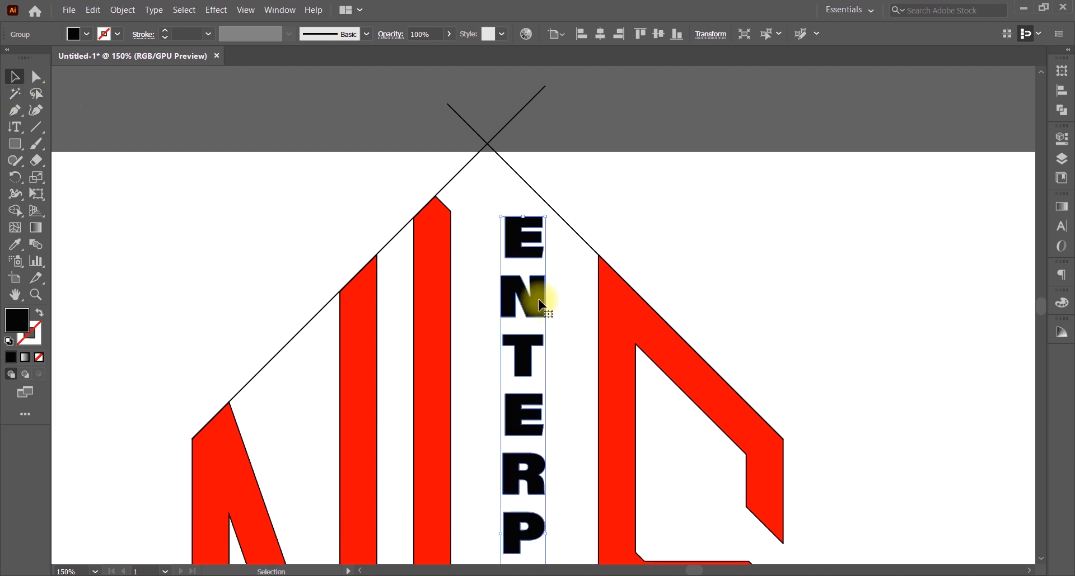
# Step: Fine-tune the outlined ENTERPRISES lettering's position between the L and S beneath the crossed diagonals
pyautogui.click(579, 211)
pyautogui.press('\\')
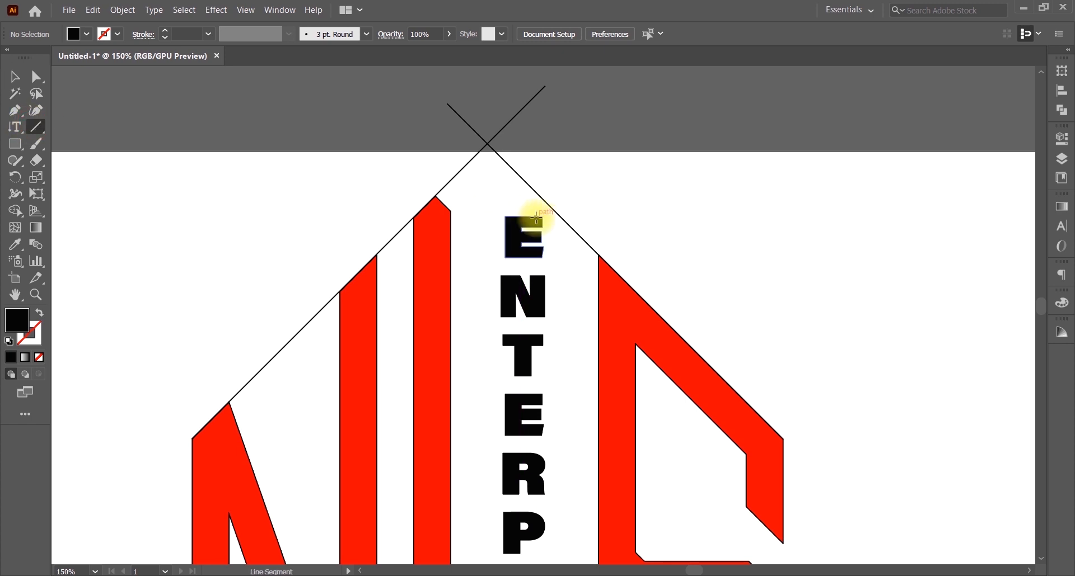
pyautogui.click(15, 76)
pyautogui.moveTo(509, 235)
pyautogui.mouseDown()
pyautogui.moveTo(512, 244)
pyautogui.moveTo(509, 216)
pyautogui.moveTo(509, 232)
pyautogui.moveTo(525, 235)
pyautogui.moveTo(508, 231)
pyautogui.mouseUp()
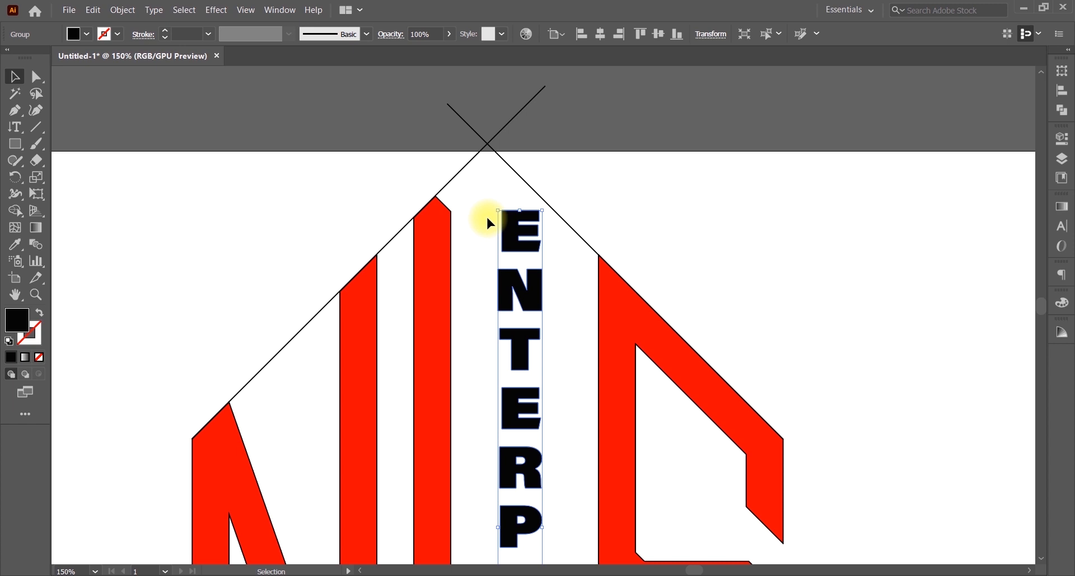
pyautogui.moveTo(510, 232); pyautogui.dragTo(510, 230)
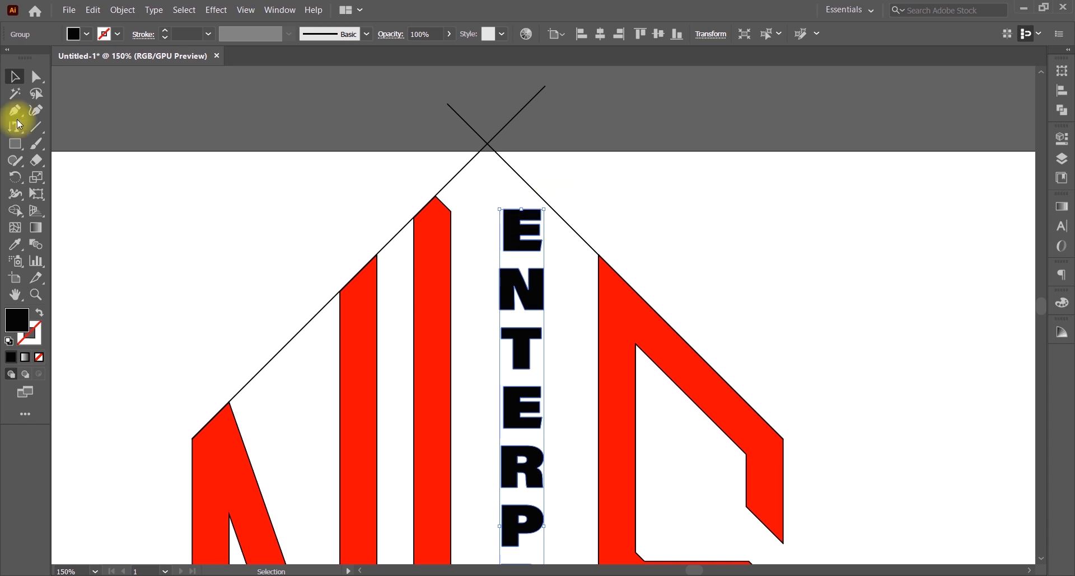
pyautogui.click(589, 174)
pyautogui.click(530, 216)
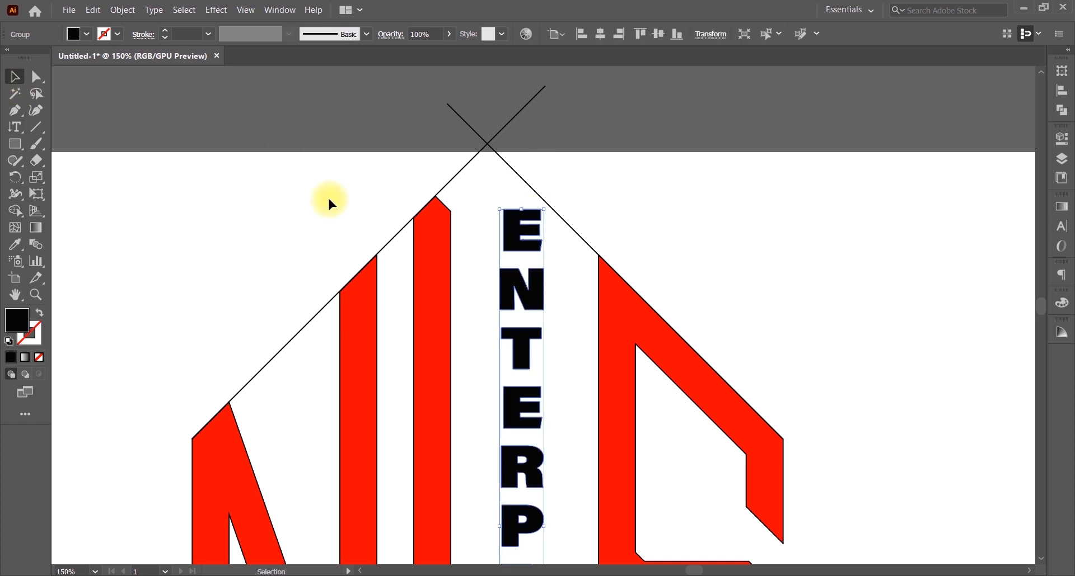
pyautogui.click(588, 183)
pyautogui.click(36, 126)
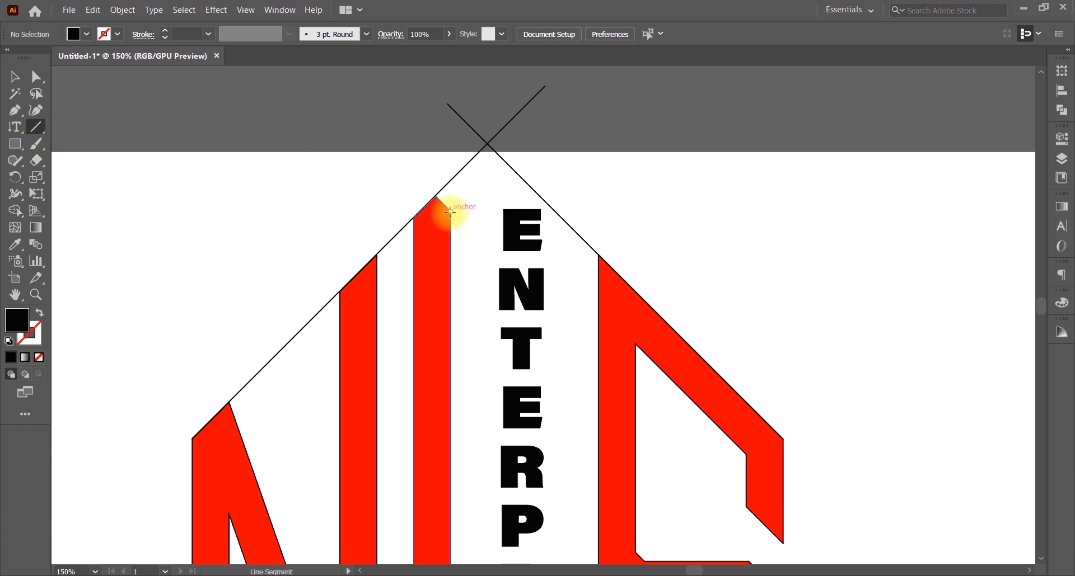
# Step: Draw a black horizontal line leftward from the red L bar's top corner
pyautogui.moveTo(450, 211); pyautogui.dragTo(281, 211)
pyautogui.click(566, 333)
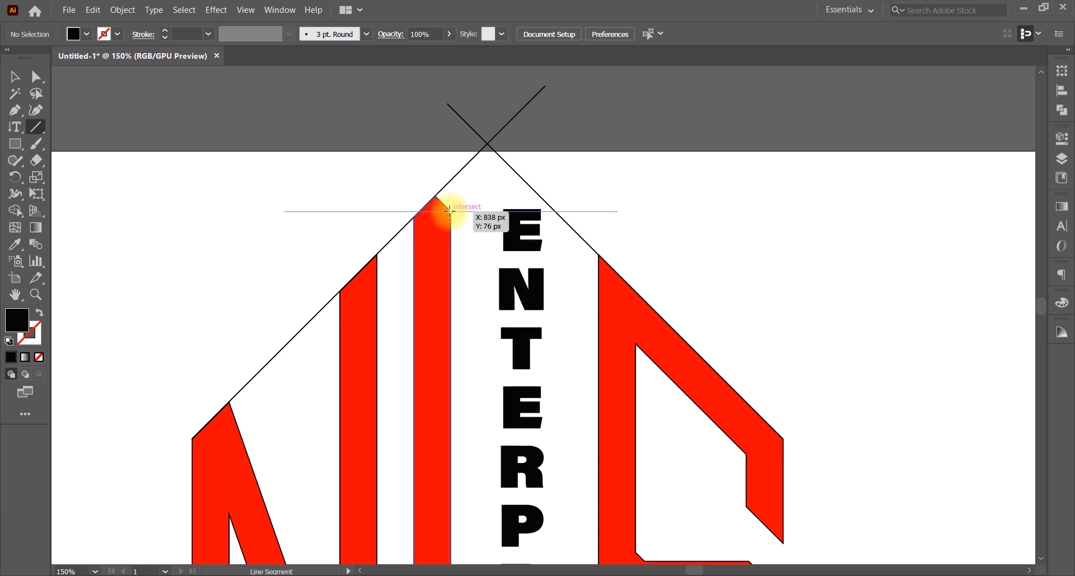
pyautogui.moveTo(449, 212); pyautogui.dragTo(285, 211)
pyautogui.click(15, 76)
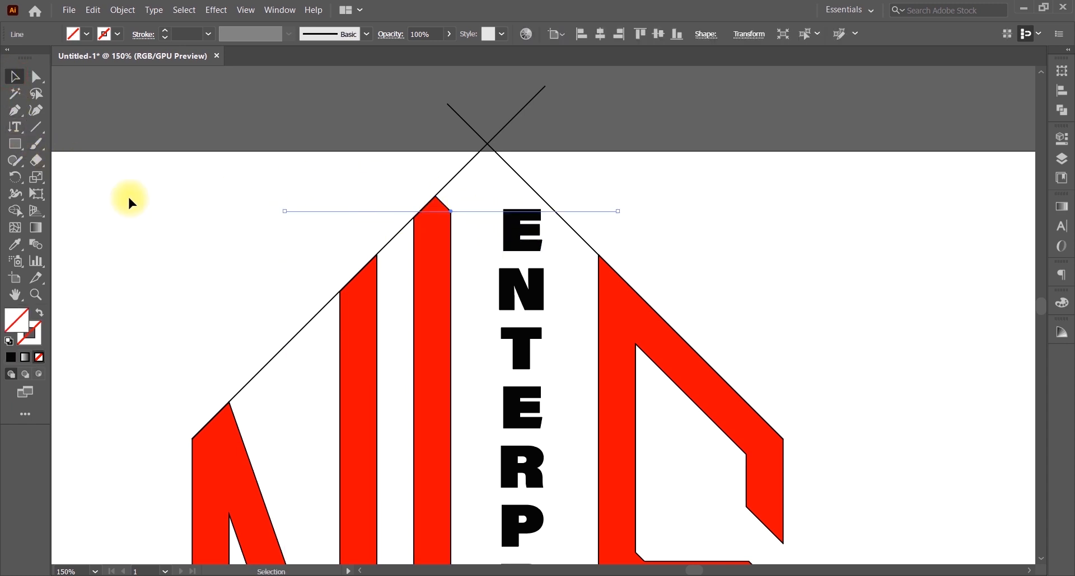
pyautogui.click(116, 33)
pyautogui.click(37, 56)
pyautogui.click(671, 163)
# Step: Move ENTERPRISES down onto the horizontal line and slightly right
pyautogui.click(528, 226)
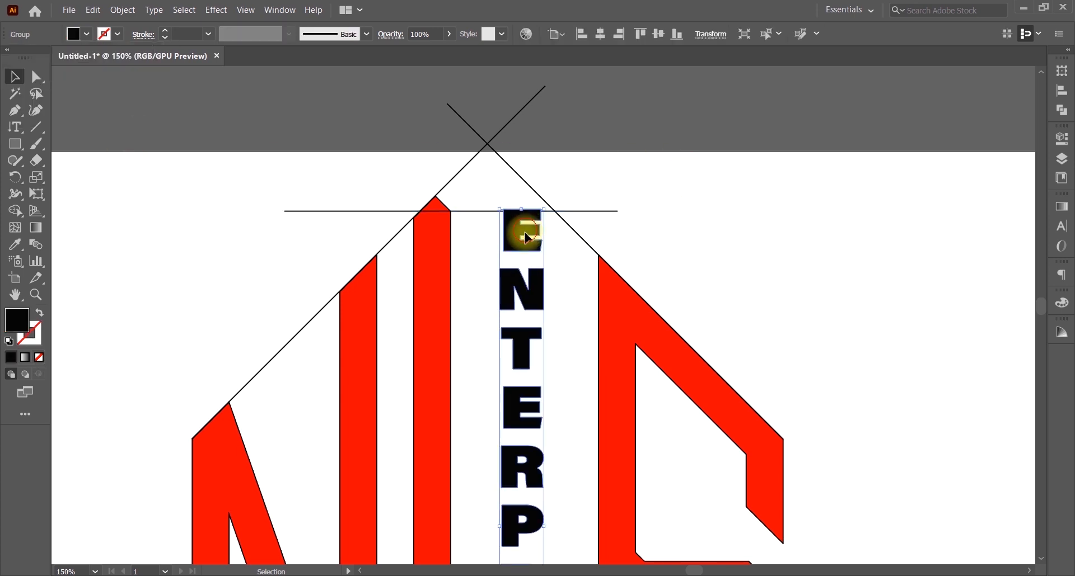
pyautogui.moveTo(525, 232); pyautogui.dragTo(525, 235)
pyautogui.click(706, 228)
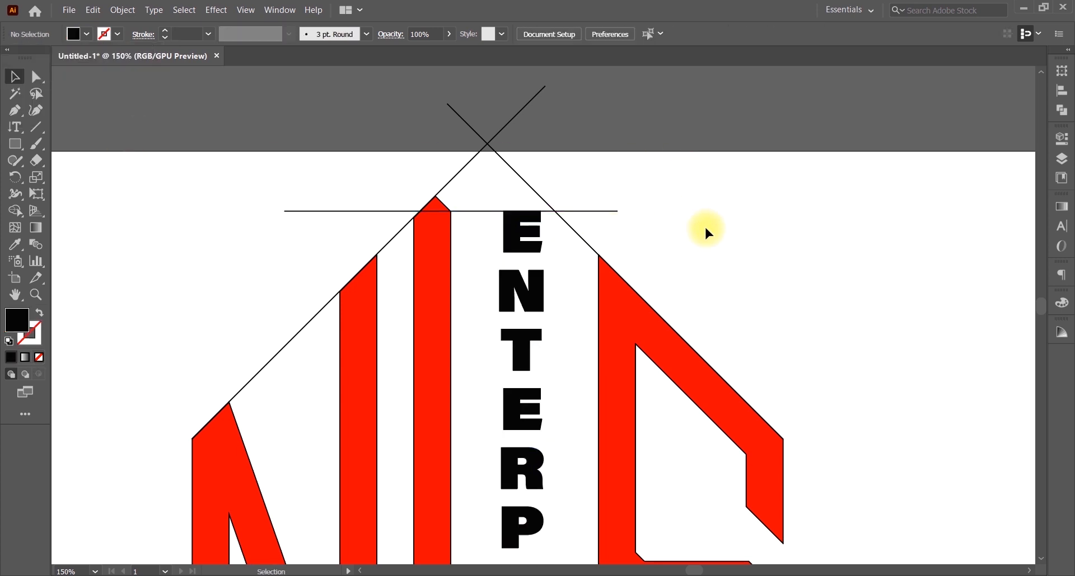
pyautogui.press('a')
pyautogui.hotkey('ctrl', '0')
pyautogui.press('v')
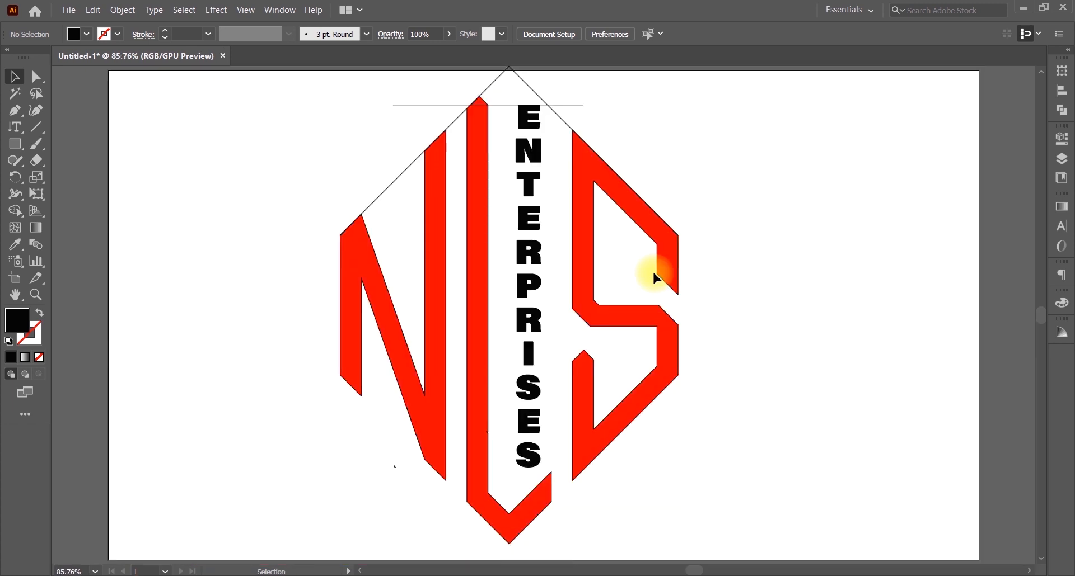
pyautogui.moveTo(525, 150); pyautogui.dragTo(530, 147)
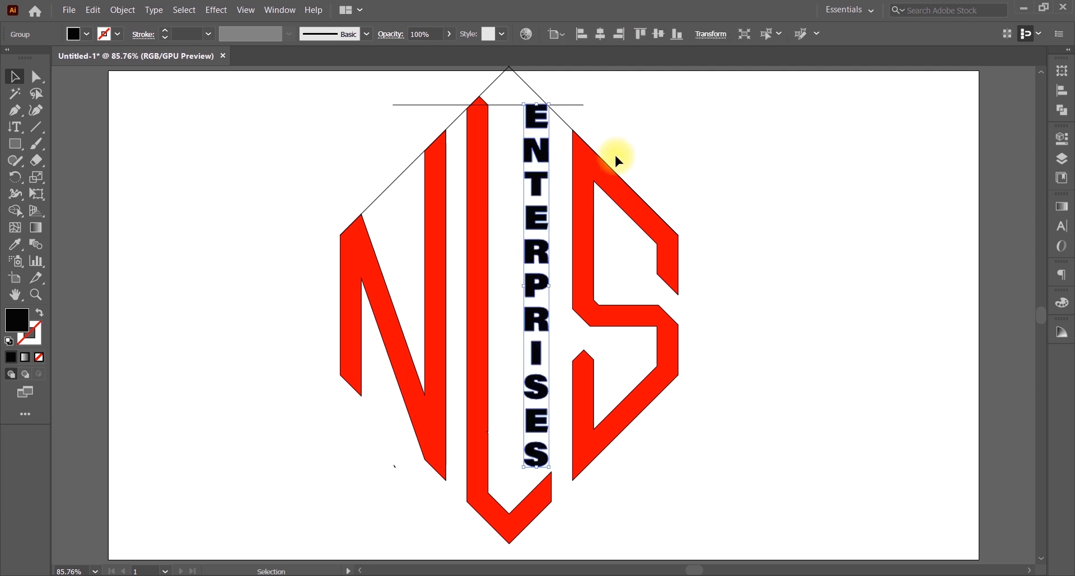
pyautogui.press('ctrl')
pyautogui.press('ctrl')
pyautogui.hotkey('ctrl', '+')
pyautogui.hotkey('ctrl', '+')
pyautogui.hotkey('ctrl', '+')
pyautogui.hotkey('ctrl', '+')
pyautogui.hotkey('ctrl', '+')
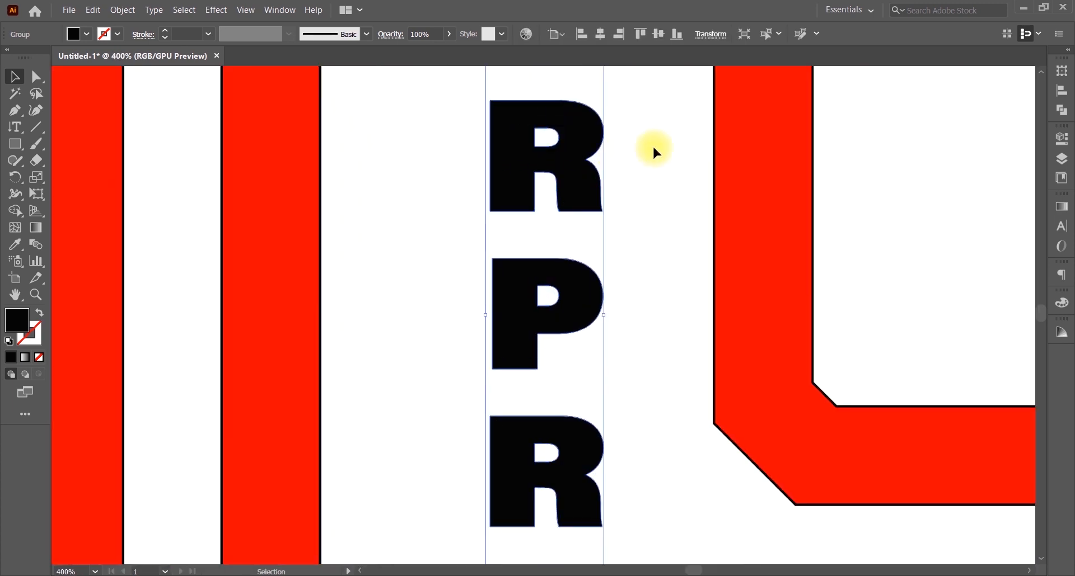
# Step: Zoom to the top E and N and nudge ENTERPRISES down slightly onto the line
pyautogui.press('space')
pyautogui.moveTo(716, 204); pyautogui.dragTo(698, 484)
pyautogui.moveTo(630, 242); pyautogui.dragTo(687, 522)
pyautogui.moveTo(689, 241); pyautogui.dragTo(690, 422)
pyautogui.press('Down')
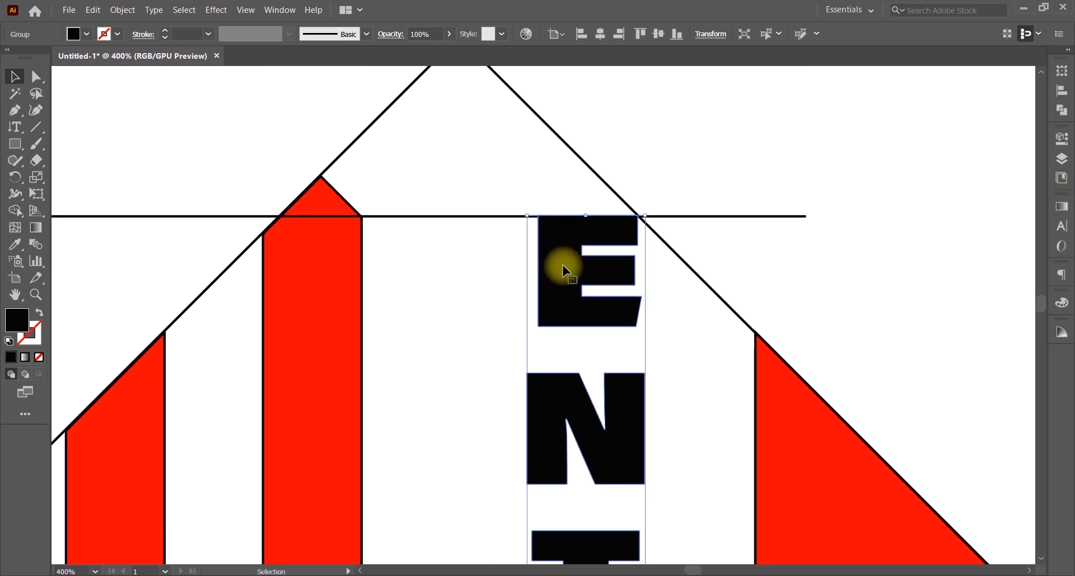
pyautogui.click(647, 155)
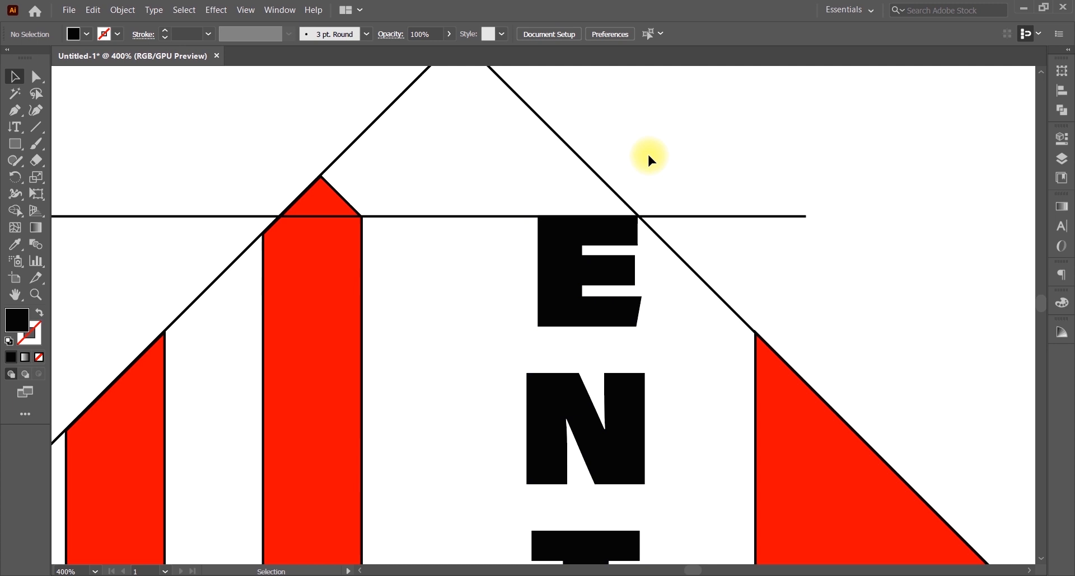
pyautogui.click(562, 229)
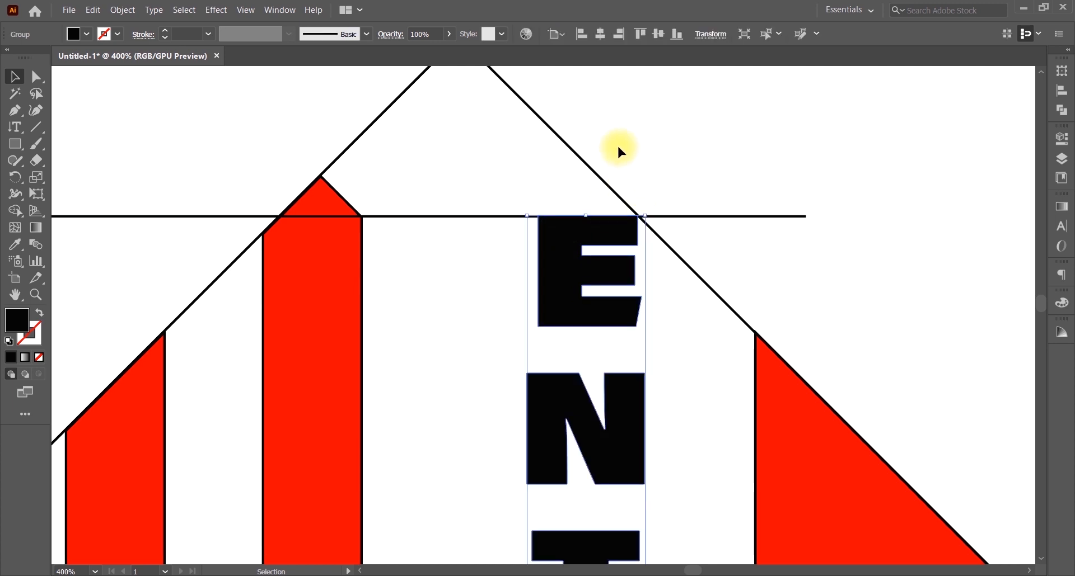
# Step: Draw a black horizontal line from the red bar's peak and a diagonal through the E's top-left corner
pyautogui.click(35, 127)
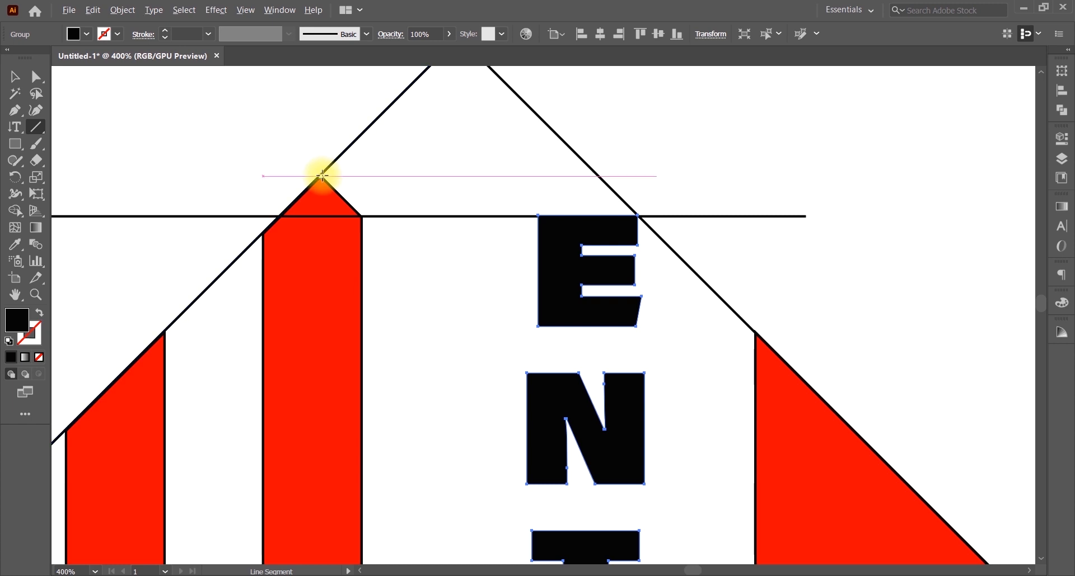
pyautogui.moveTo(322, 176); pyautogui.dragTo(670, 156)
pyautogui.click(104, 35)
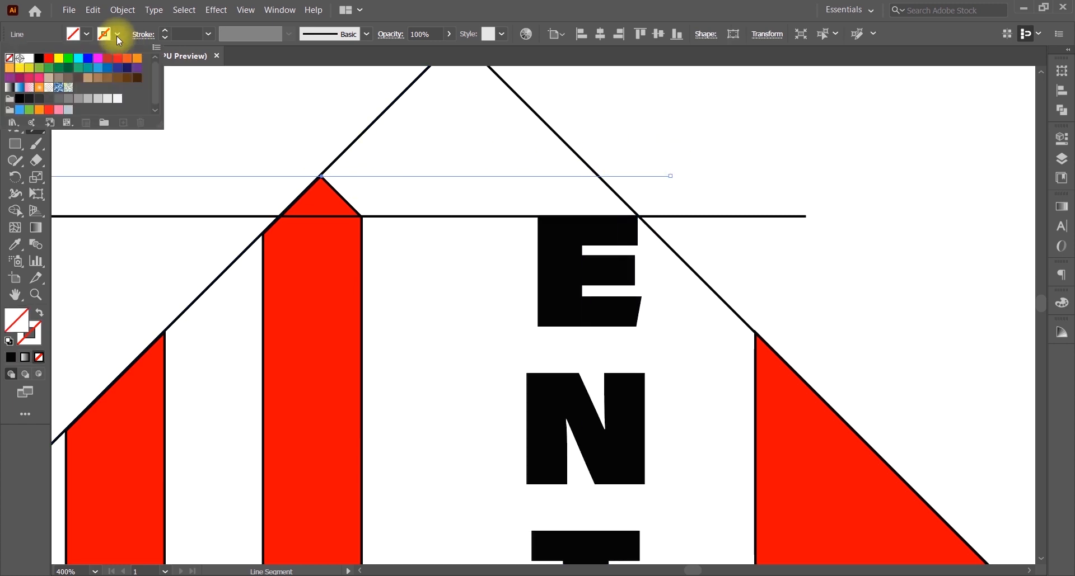
pyautogui.click(38, 57)
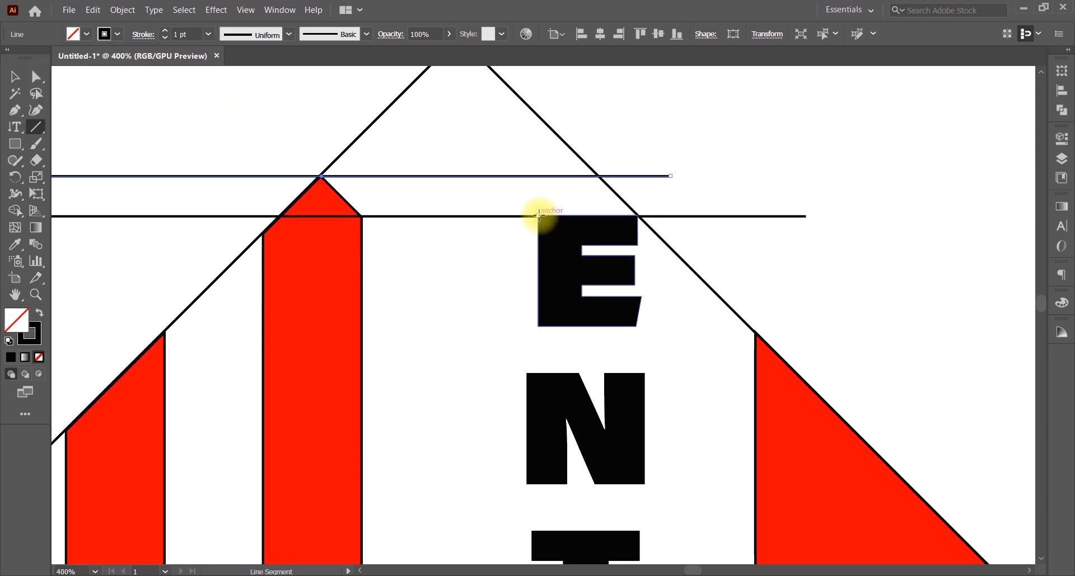
pyautogui.moveTo(538, 214); pyautogui.dragTo(638, 150)
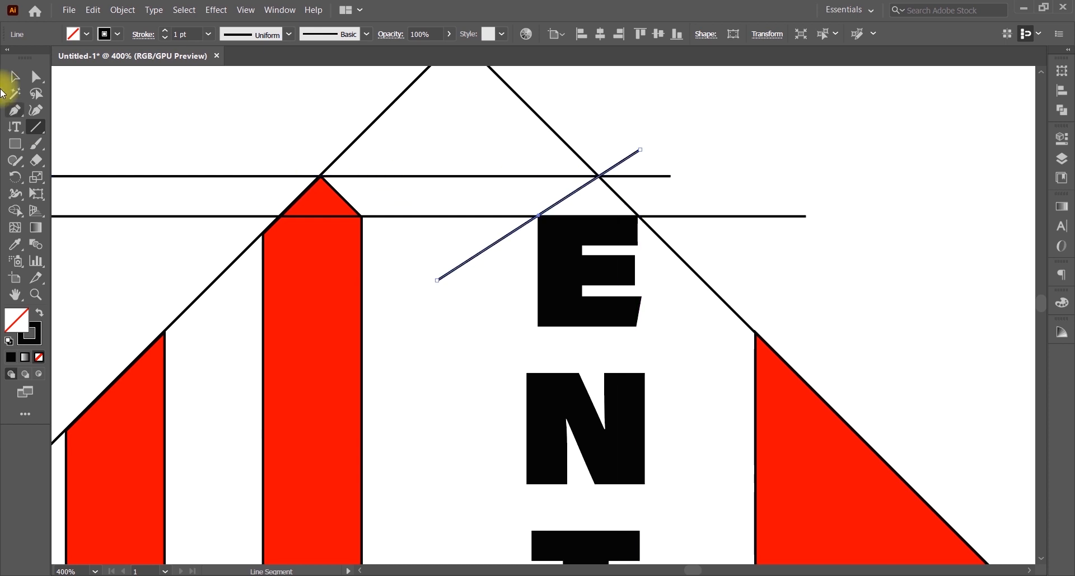
pyautogui.click(14, 76)
pyautogui.click(698, 137)
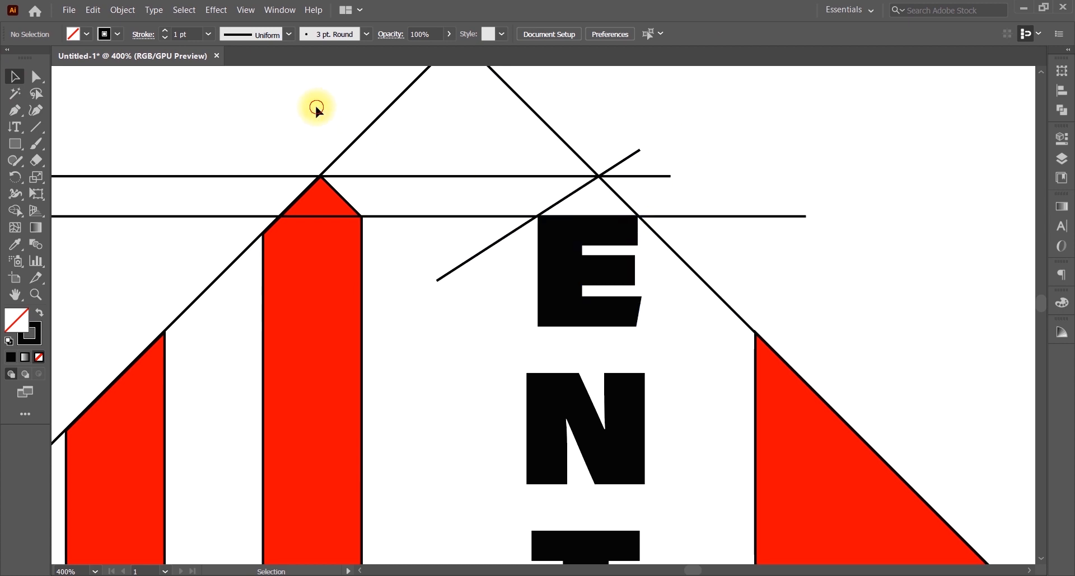
pyautogui.hotkey('ctrl', 'a')
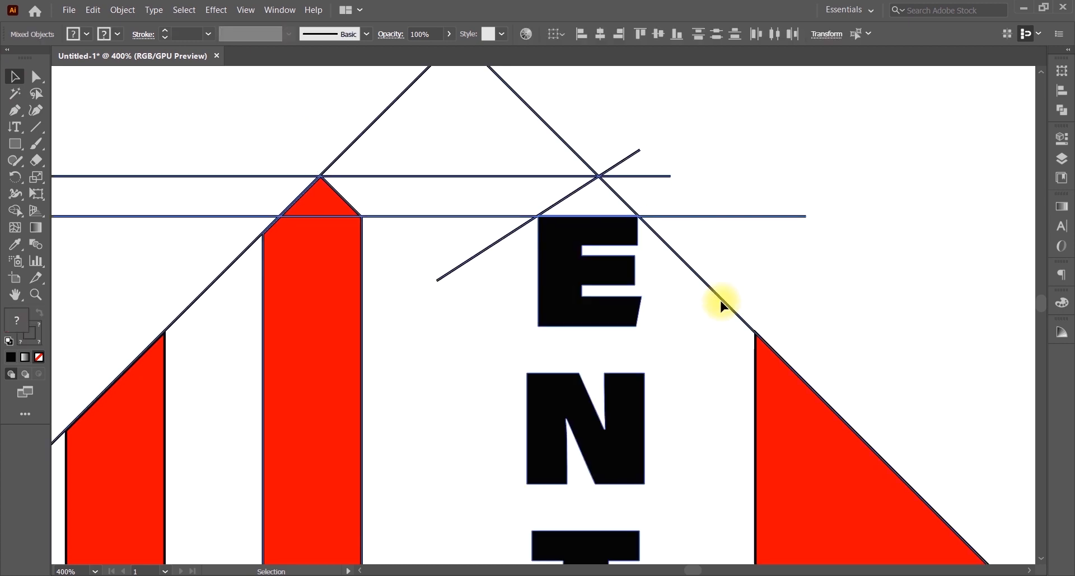
# Step: With Shape Builder, merge the triangle above the top E into the letter and fill it black
pyautogui.click(16, 215)
pyautogui.moveTo(593, 197)
pyautogui.mouseDown()
pyautogui.moveTo(589, 219)
pyautogui.moveTo(628, 221)
pyautogui.mouseUp()
pyautogui.click(86, 35)
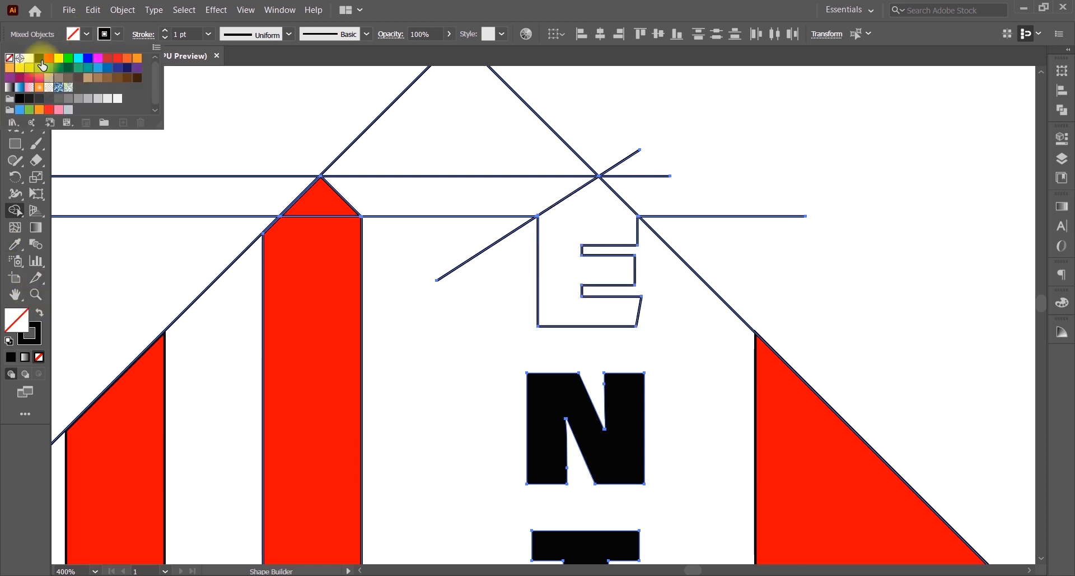
pyautogui.click(26, 47)
pyautogui.click(579, 217)
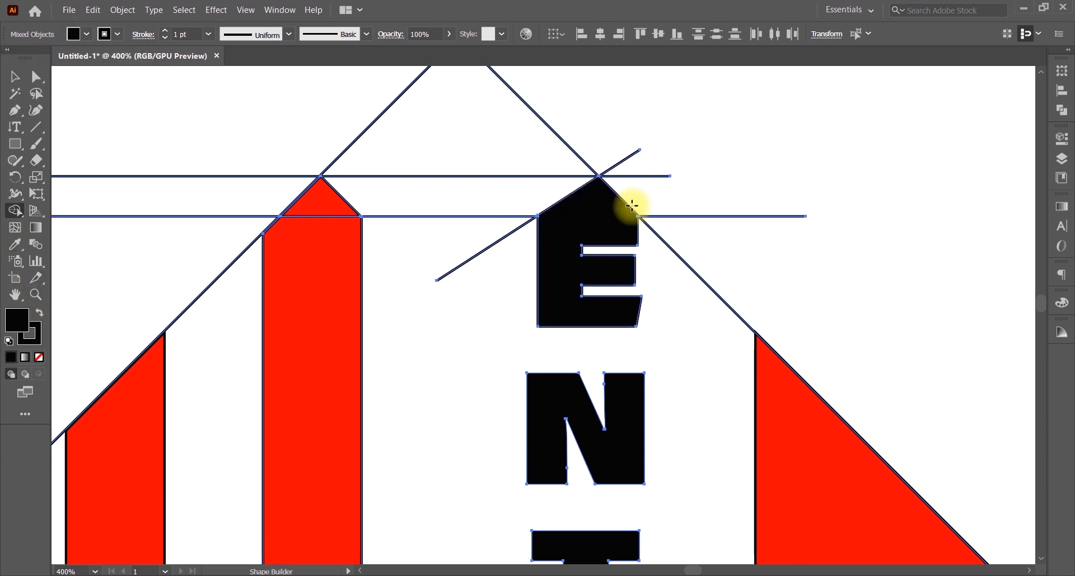
# Step: Delete the leftover construction lines around the E and the bar
pyautogui.keyDown('alt'); pyautogui.click(627, 162); pyautogui.keyUp('alt')
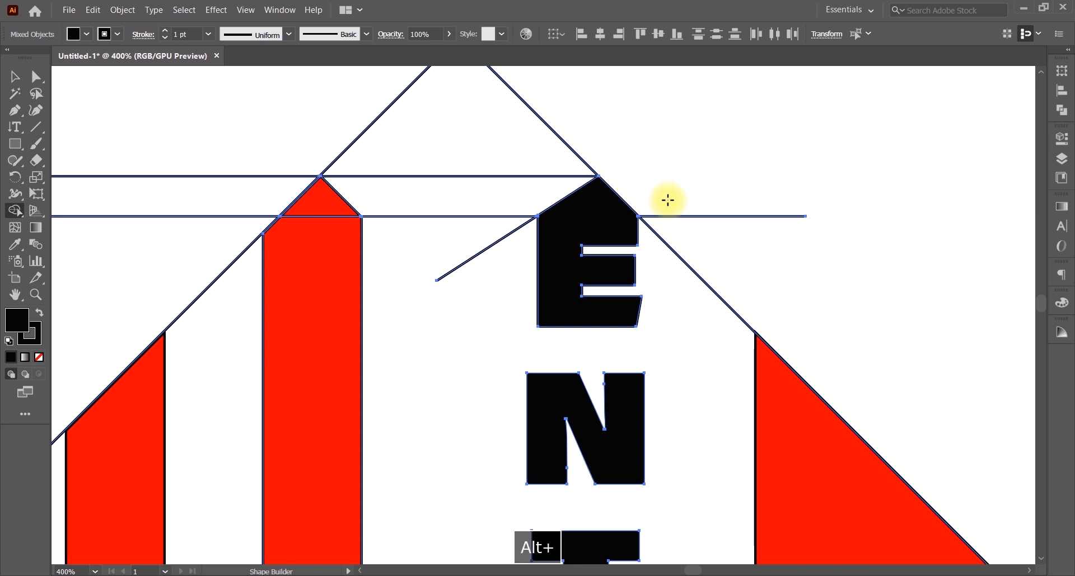
pyautogui.keyDown('alt'); pyautogui.click(672, 245); pyautogui.keyUp('alt')
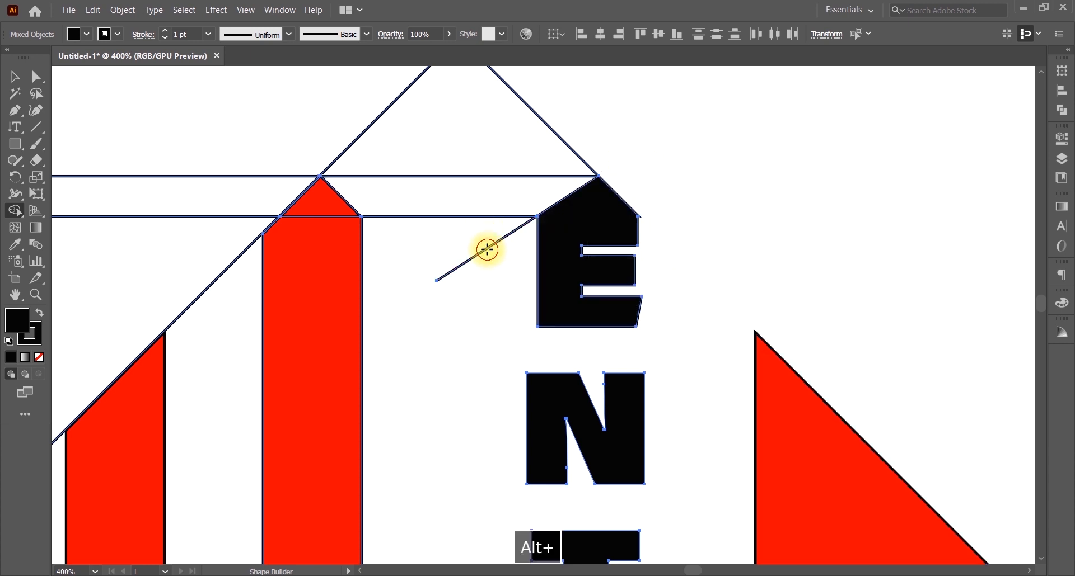
pyautogui.keyDown('alt'); pyautogui.click(480, 216); pyautogui.keyUp('alt')
pyautogui.moveTo(472, 176); pyautogui.dragTo(353, 108)
pyautogui.moveTo(266, 137); pyautogui.dragTo(199, 235)
pyautogui.moveTo(200, 238); pyautogui.dragTo(215, 297)
# Step: Merge the L bar with its pointed top and fill the combined shape red
pyautogui.moveTo(309, 218); pyautogui.dragTo(311, 211)
pyautogui.click(77, 33)
pyautogui.click(51, 60)
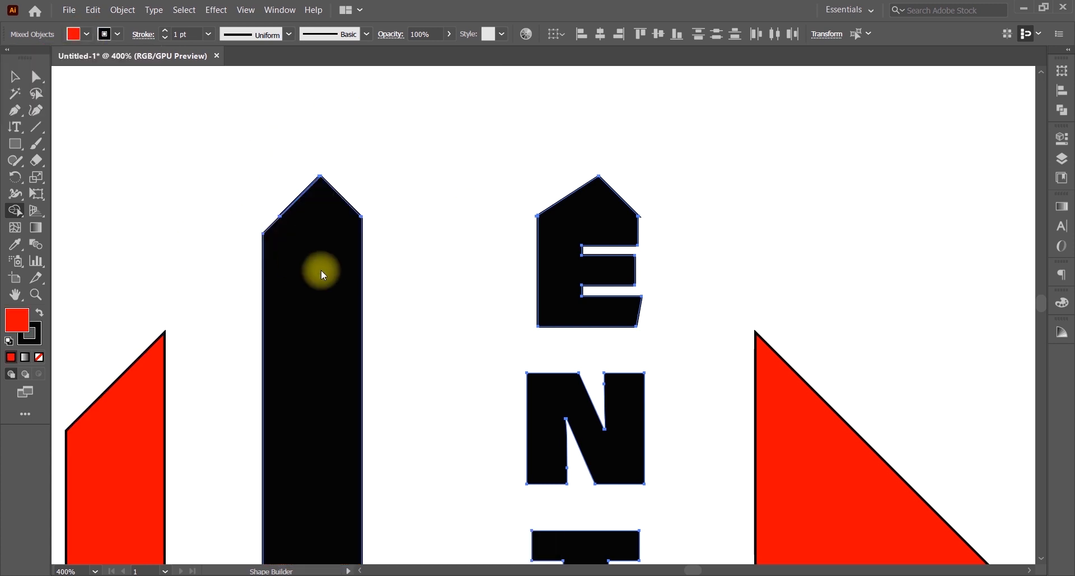
pyautogui.click(328, 271)
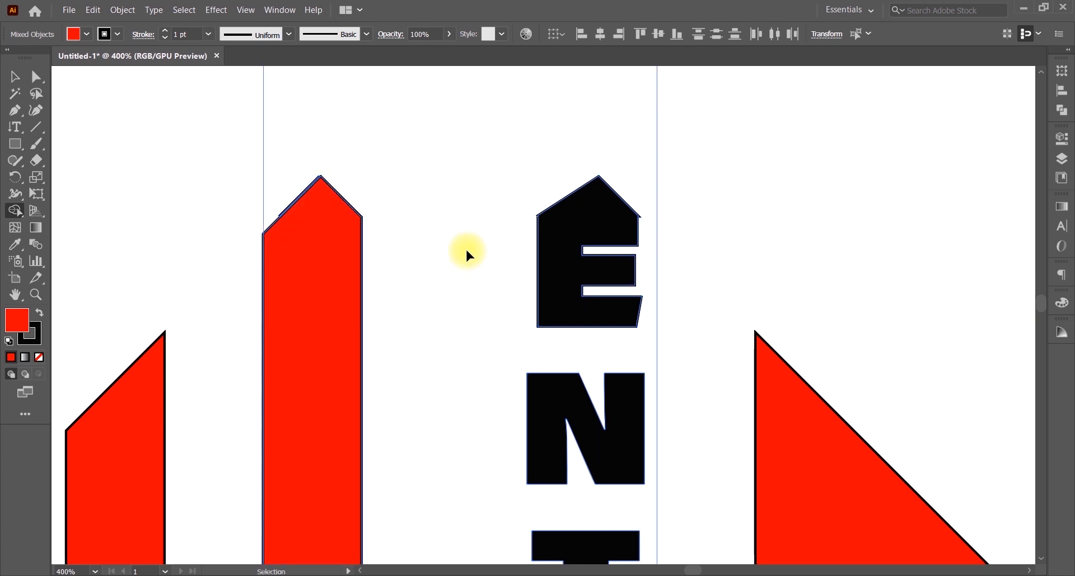
pyautogui.hotkey('ctrl', '0')
pyautogui.hotkey('ctrl', '-')
pyautogui.hotkey('ctrl', '-')
pyautogui.hotkey('ctrl', '-')
pyautogui.hotkey('ctrl', '-')
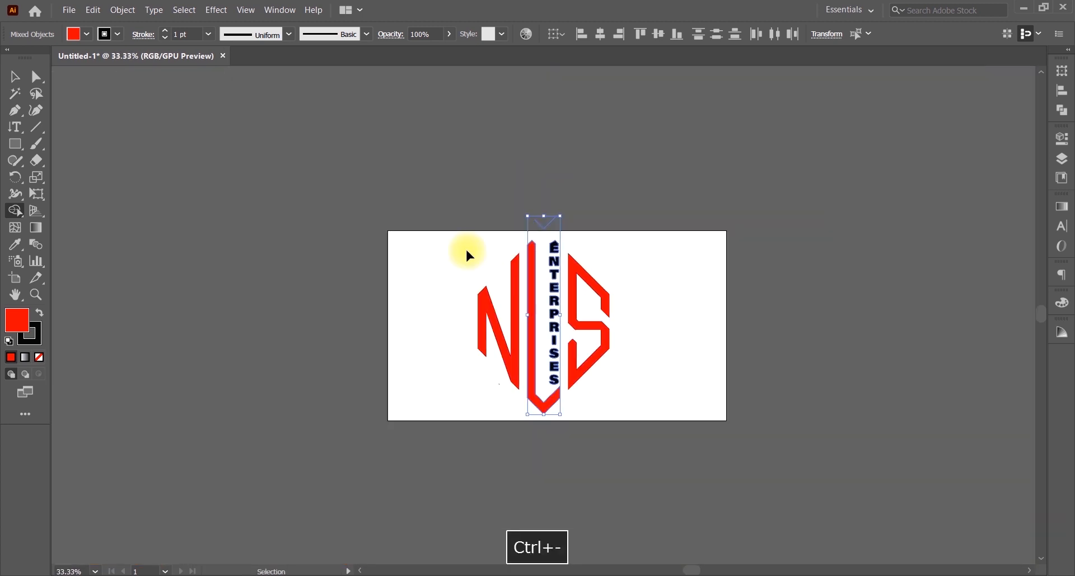
pyautogui.hotkey('ctrl', '0')
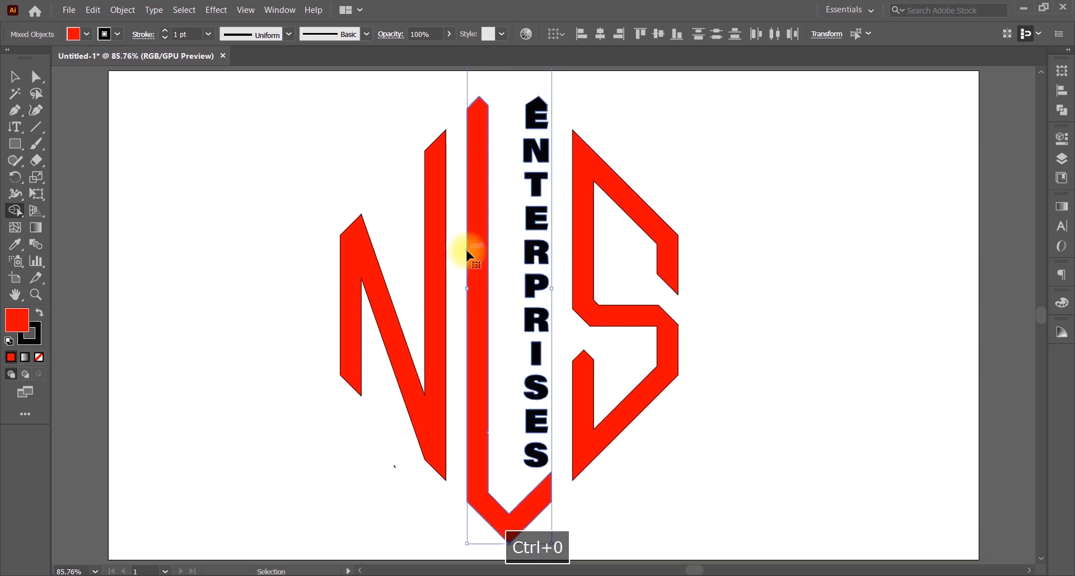
pyautogui.hotkey('ctrl', '-')
pyautogui.hotkey('ctrl', '0')
pyautogui.hotkey('ctrl', '=')
pyautogui.hotkey('ctrl', '=')
pyautogui.hotkey('ctrl', '=')
pyautogui.hotkey('ctrl', '=')
pyautogui.hotkey('ctrl', '=')
pyautogui.hotkey('ctrl', '=')
pyautogui.hotkey('ctrl', '=')
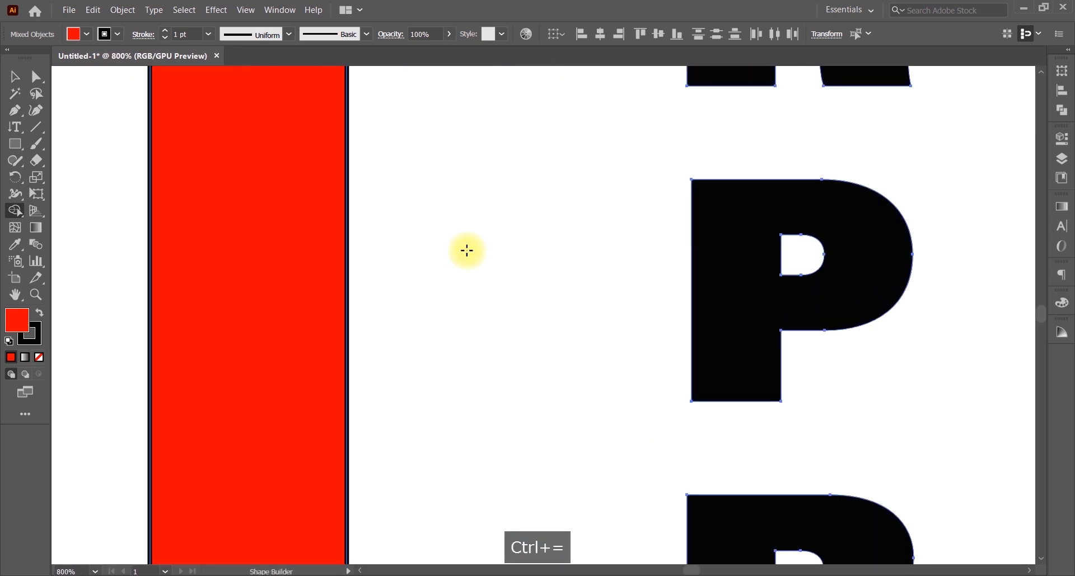
pyautogui.press('space')
pyautogui.moveTo(803, 241); pyautogui.dragTo(600, 173)
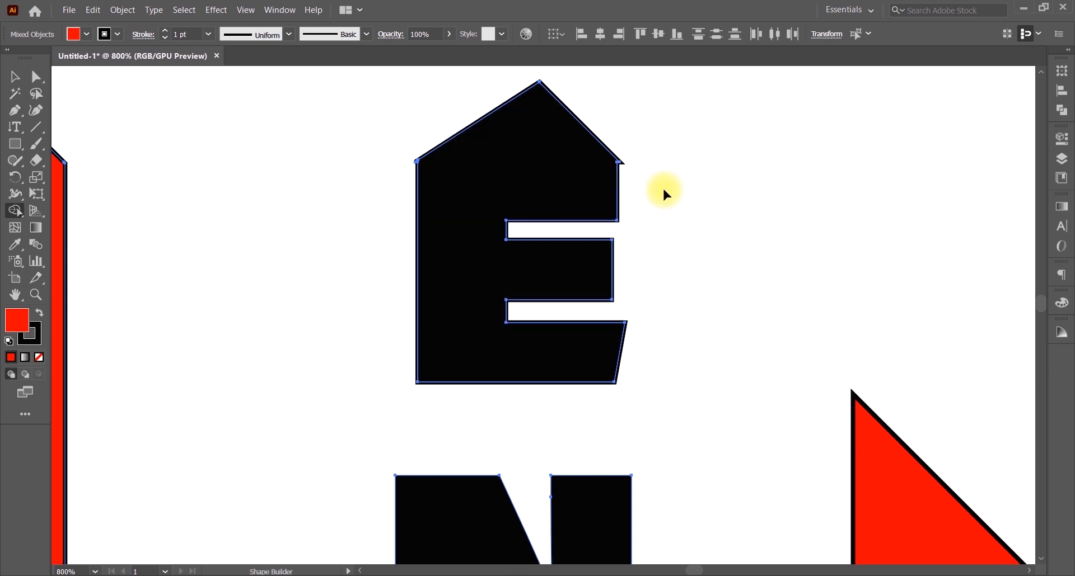
pyautogui.hotkey('ctrl', '0')
pyautogui.press('v')
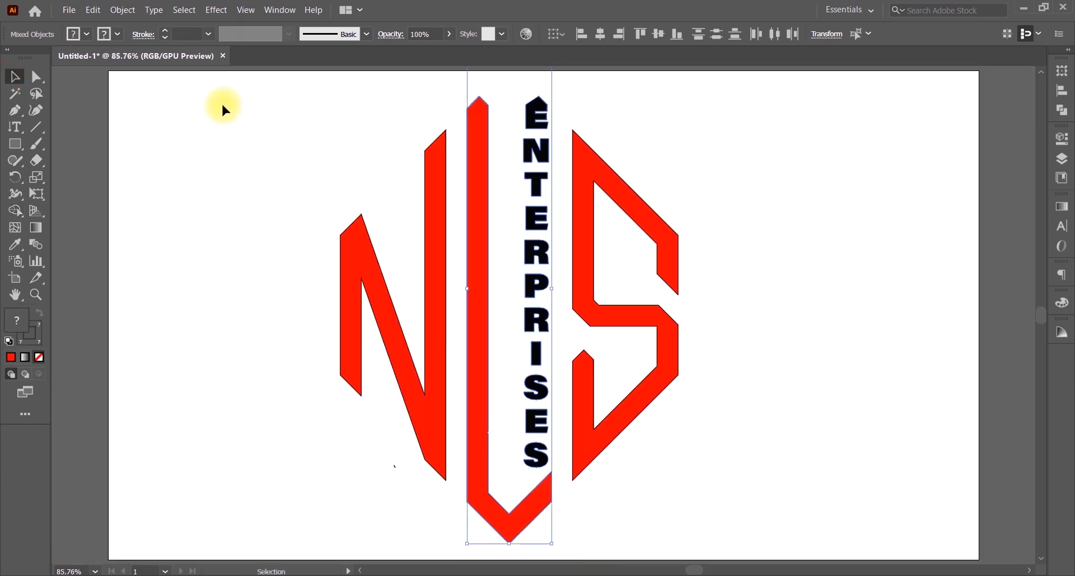
pyautogui.click(787, 173)
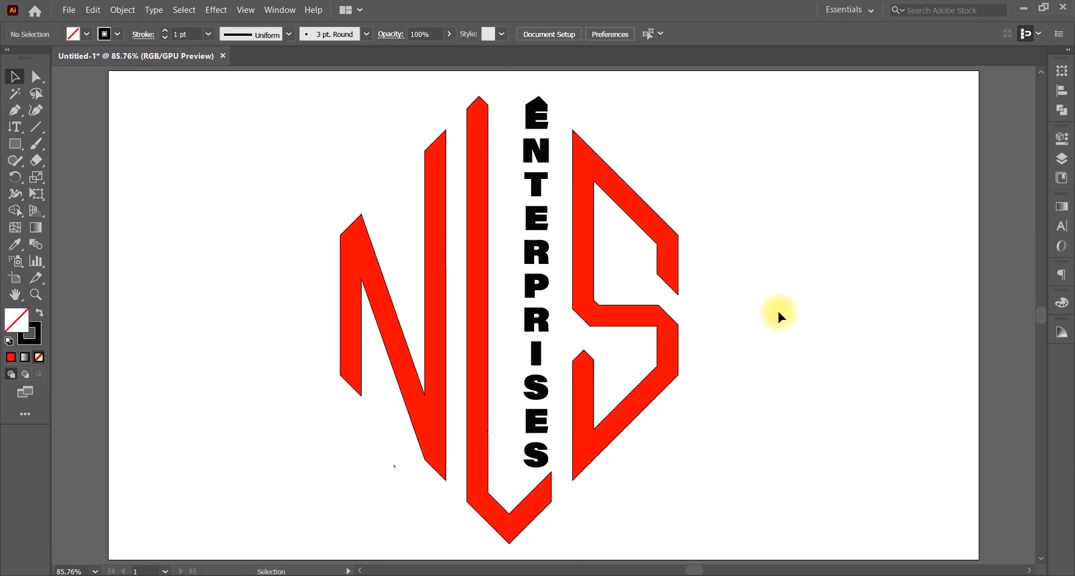